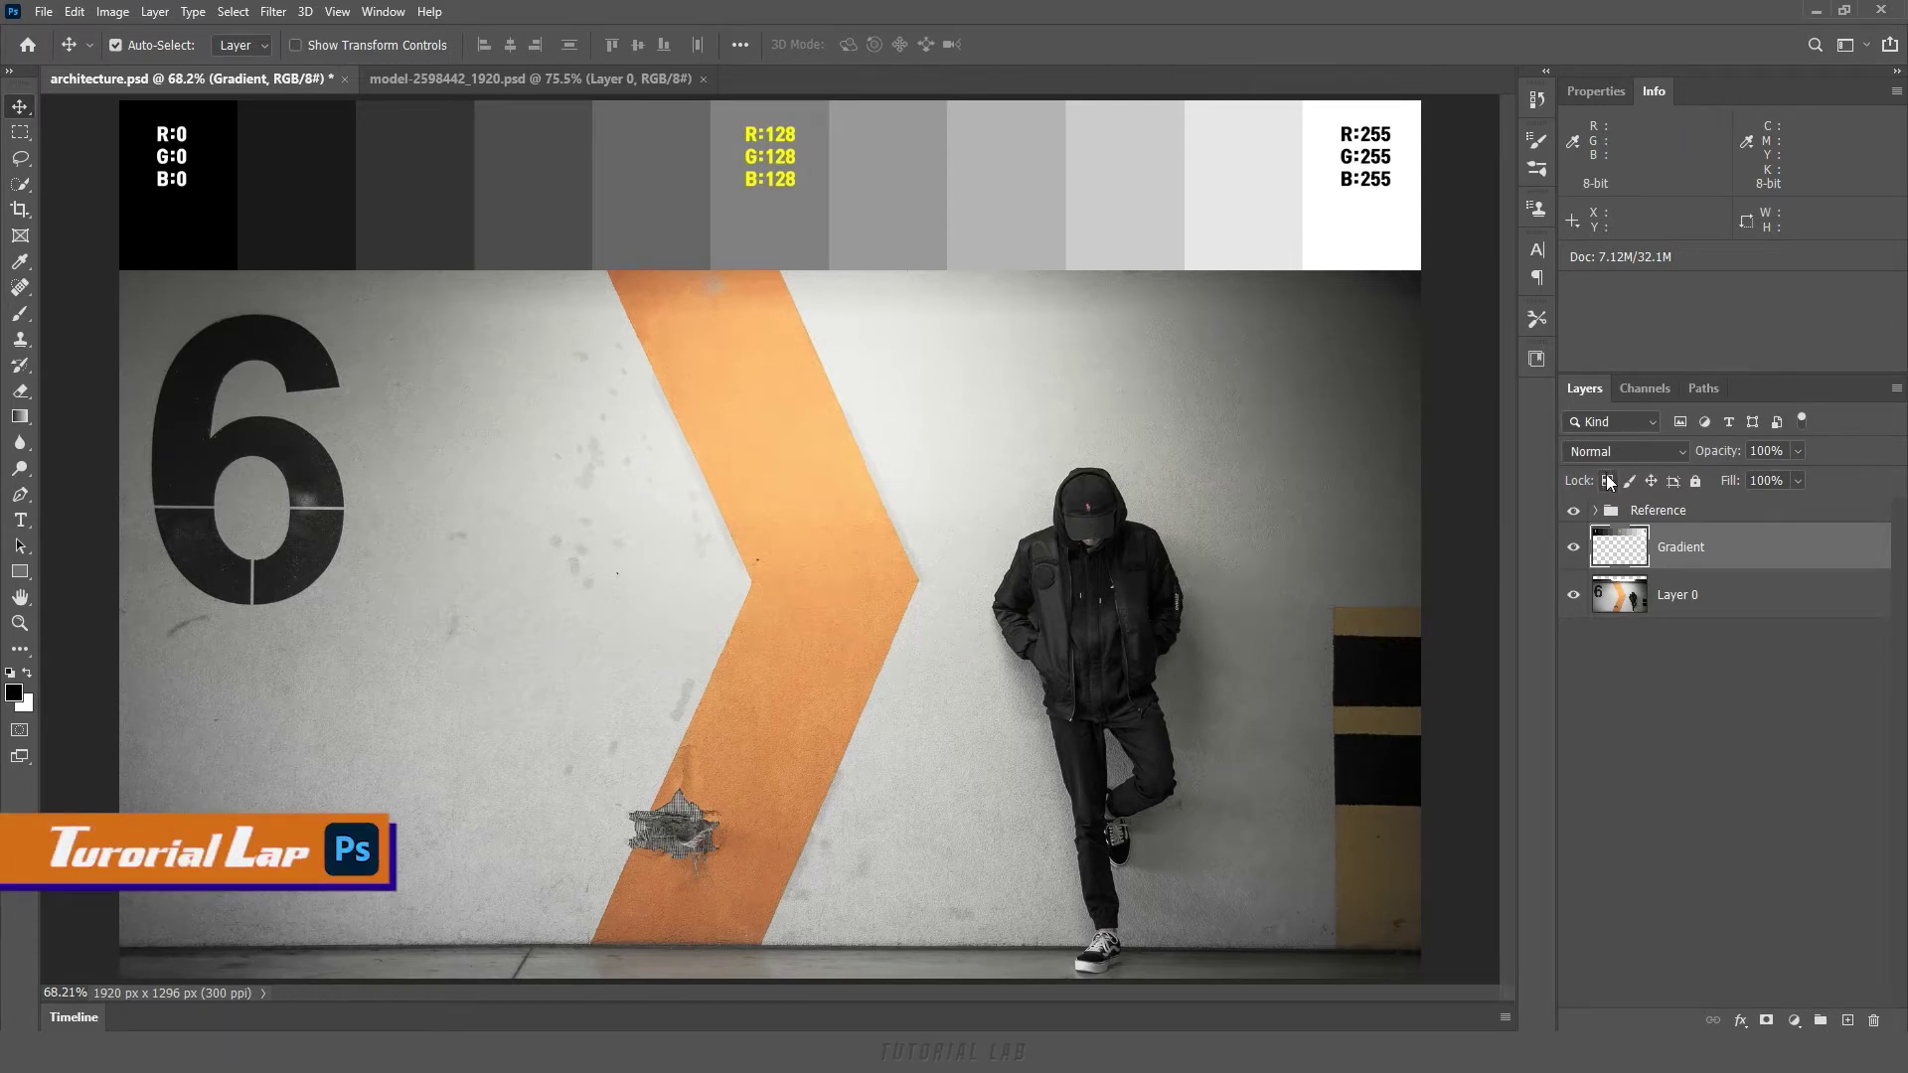
Expand the Reference group and show the Blending Mode diagram layer.
{"action": "left_click", "coordinate": [1596, 511]}
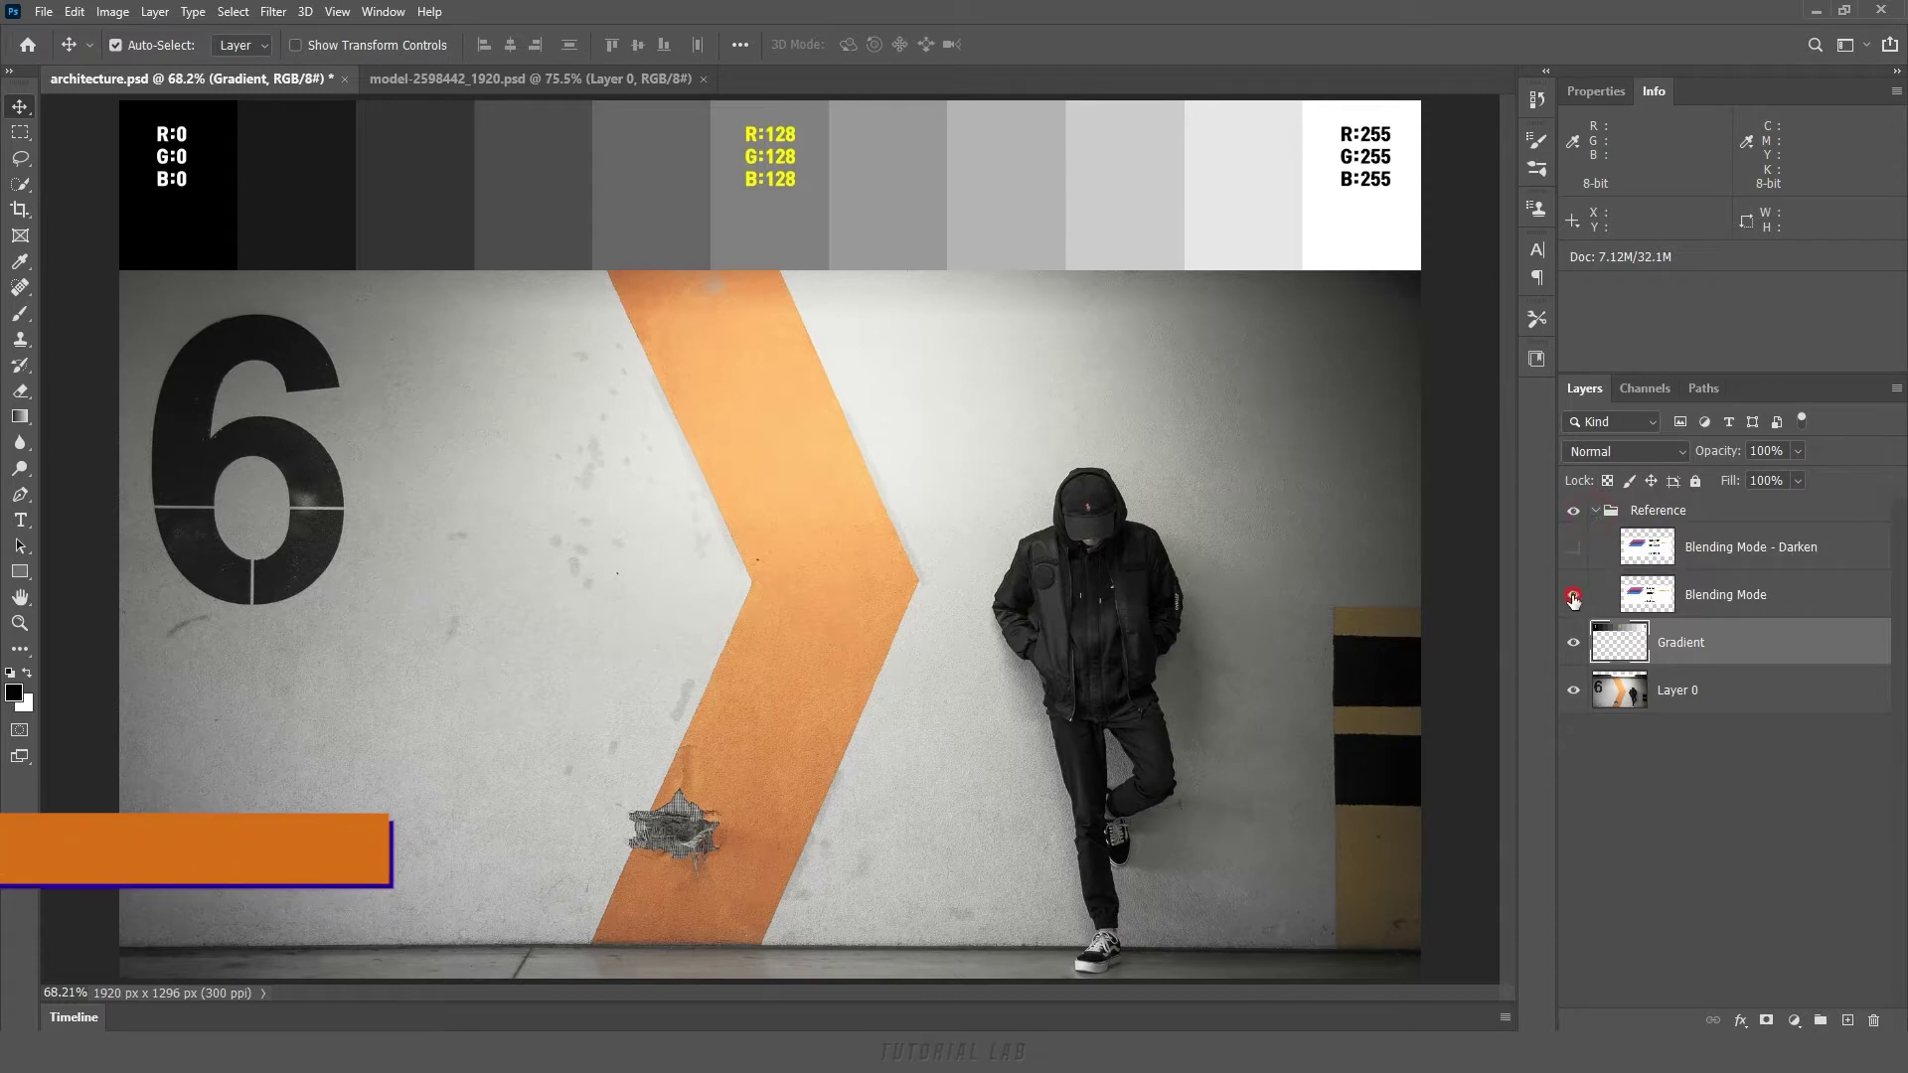
{"action": "left_click", "coordinate": [1574, 595]}
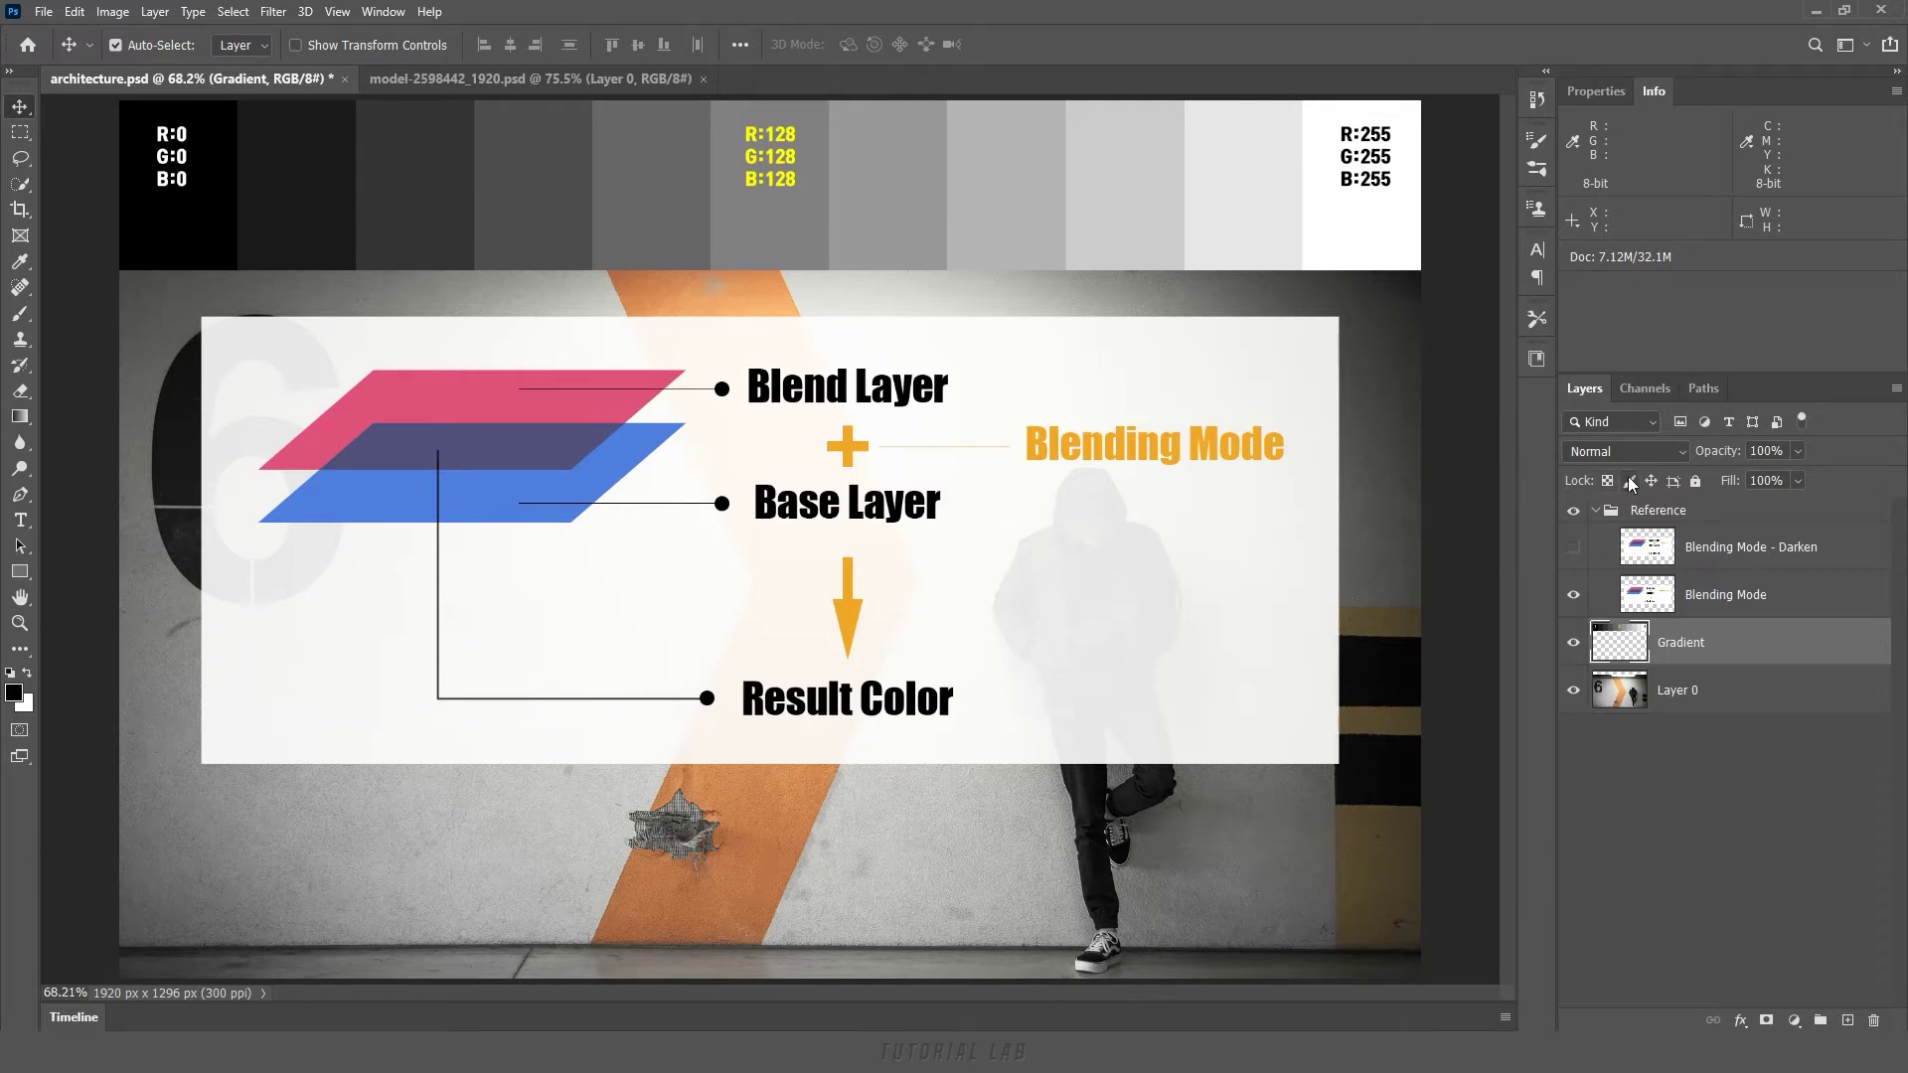
Keep Normal blending, swap the Blending Mode diagram for the Darken diagram, then hide it.
{"action": "left_click", "coordinate": [1667, 451]}
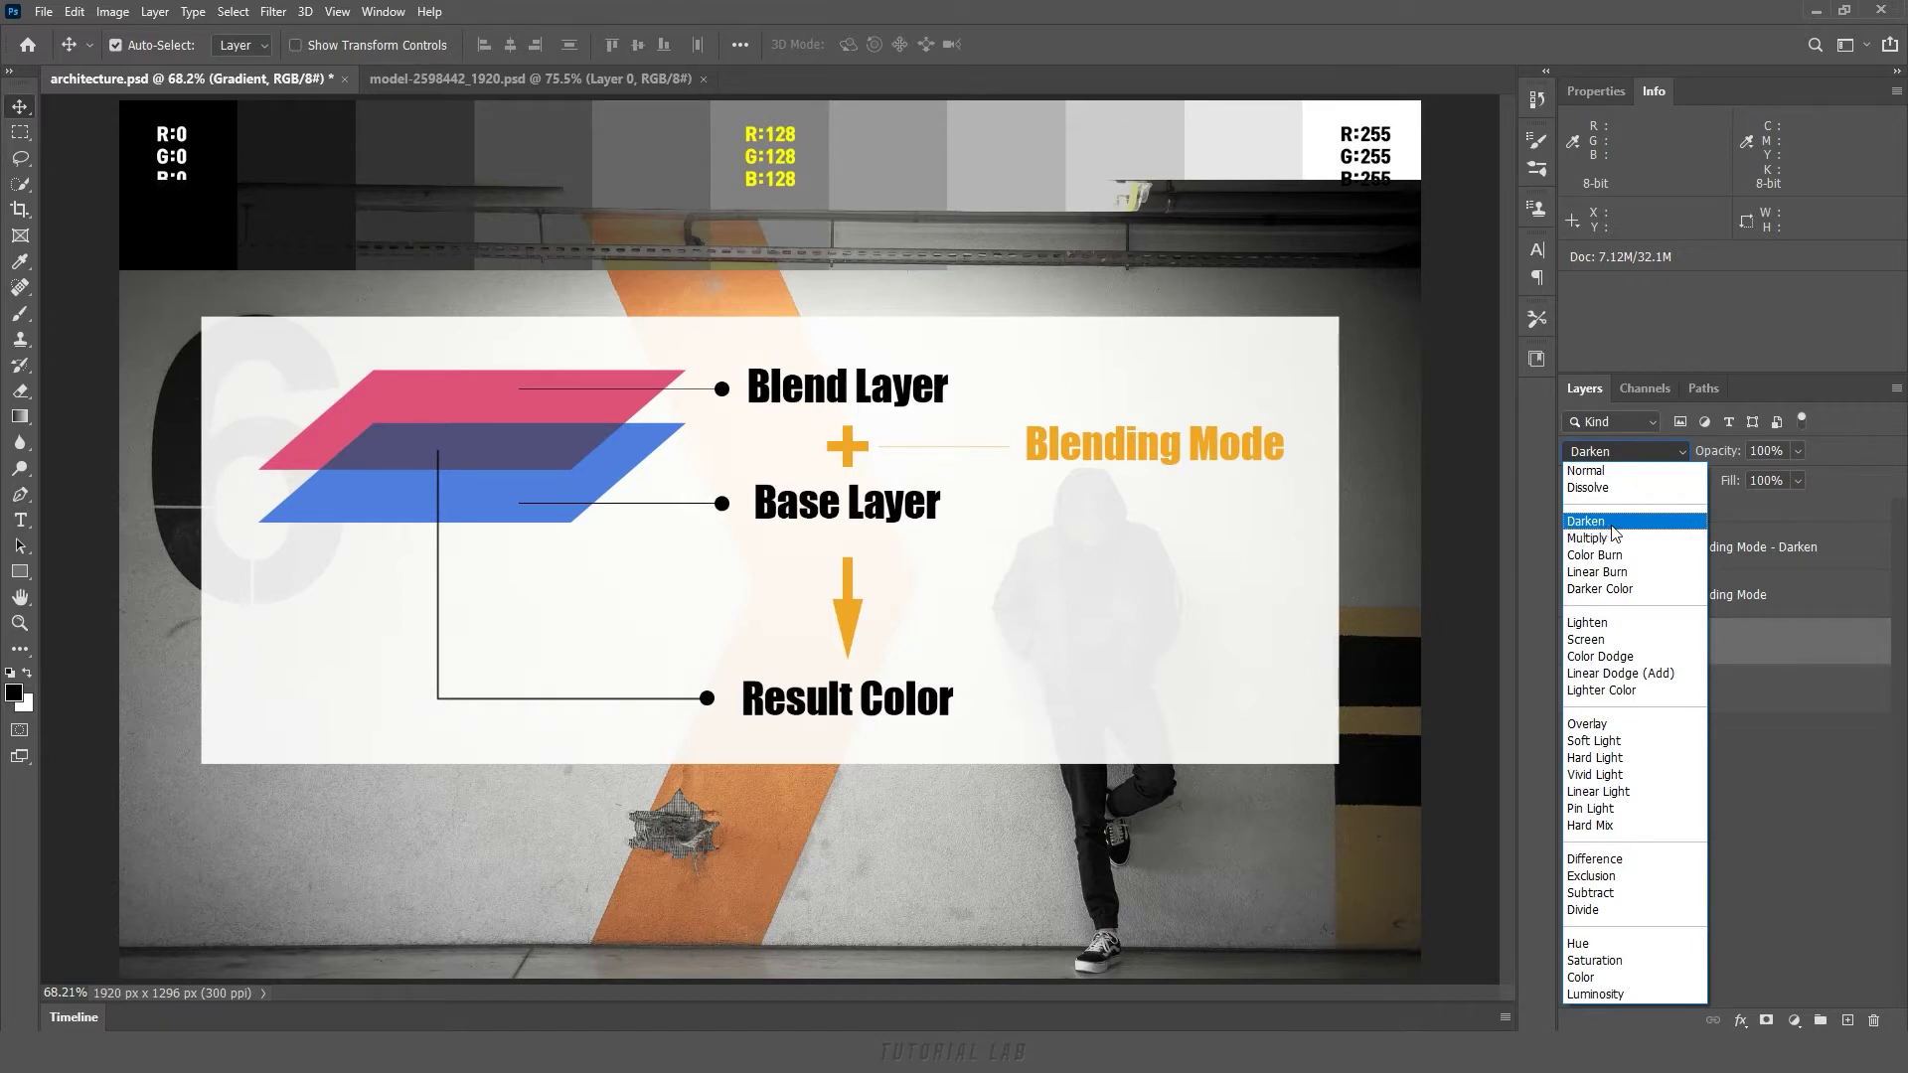
{"action": "left_click", "coordinate": [1604, 471]}
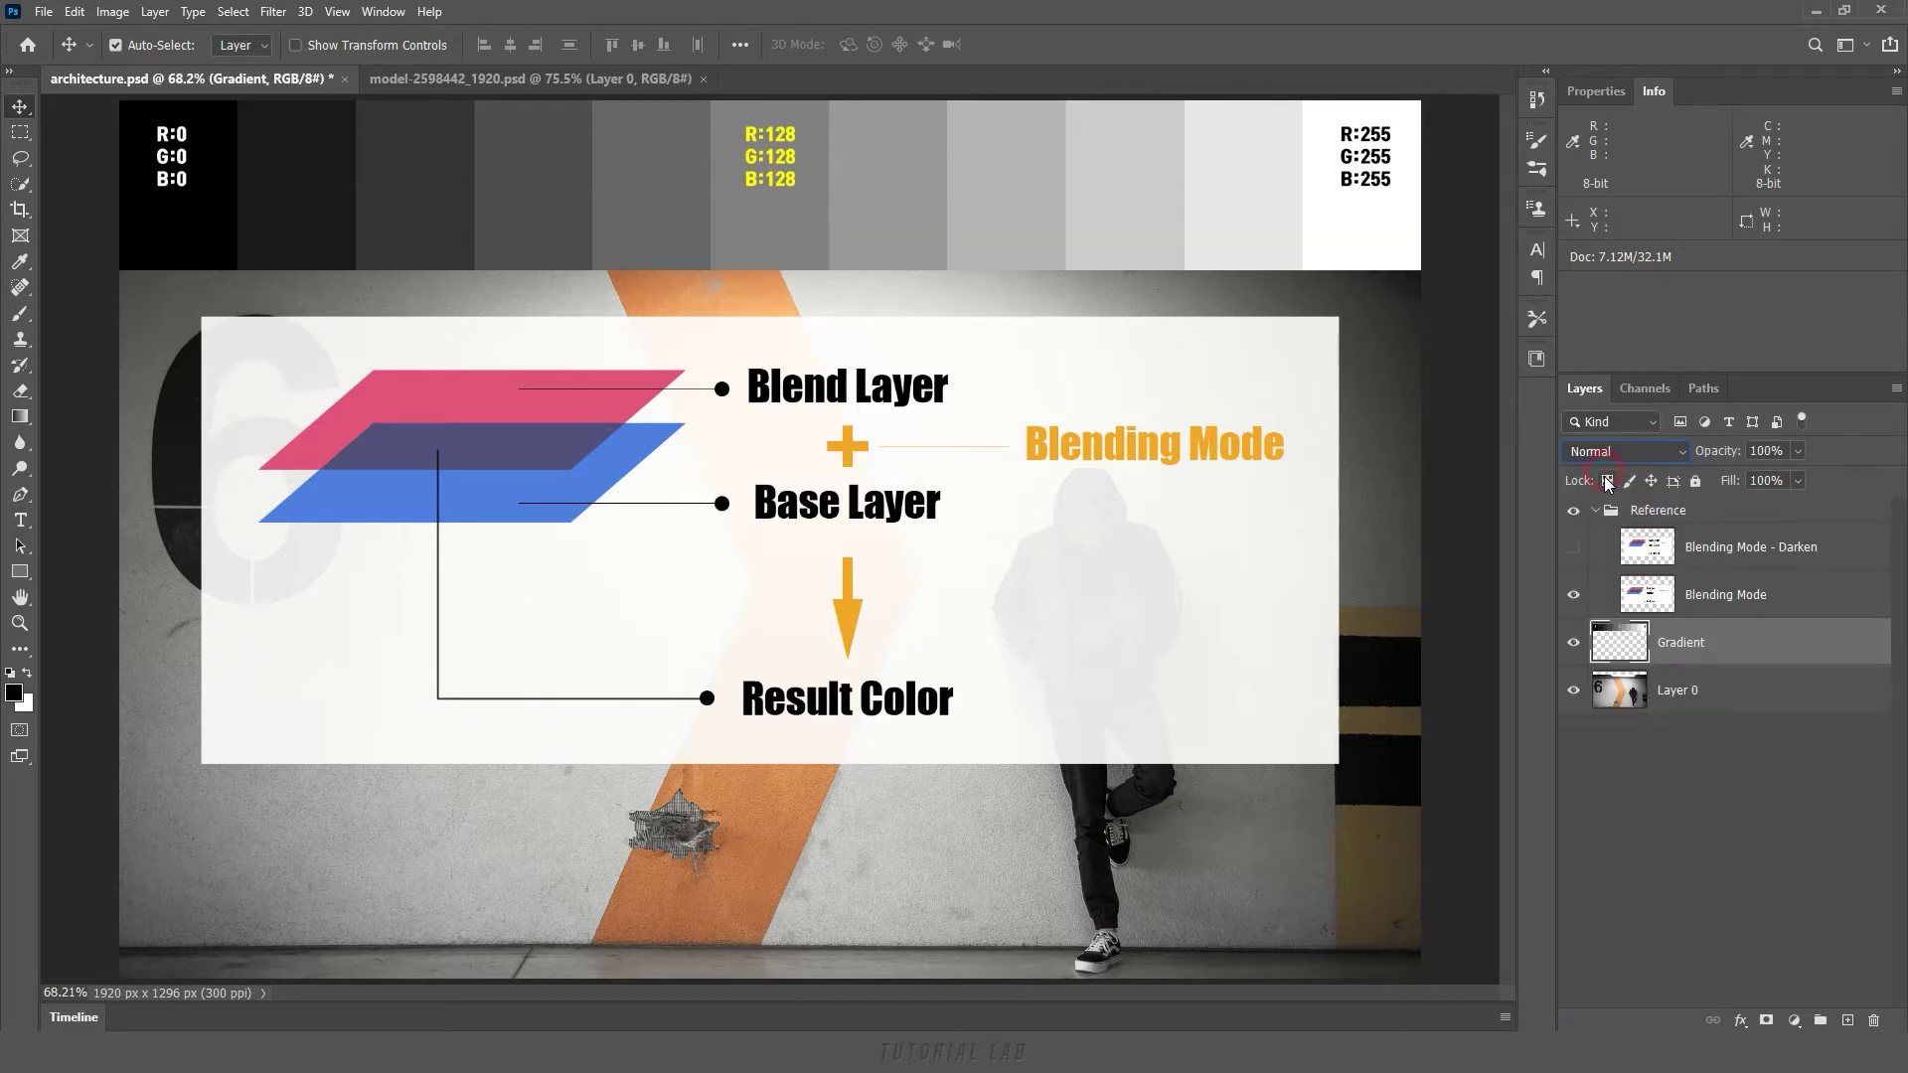
{"action": "left_click", "coordinate": [1573, 594]}
{"action": "left_click", "coordinate": [1573, 546]}
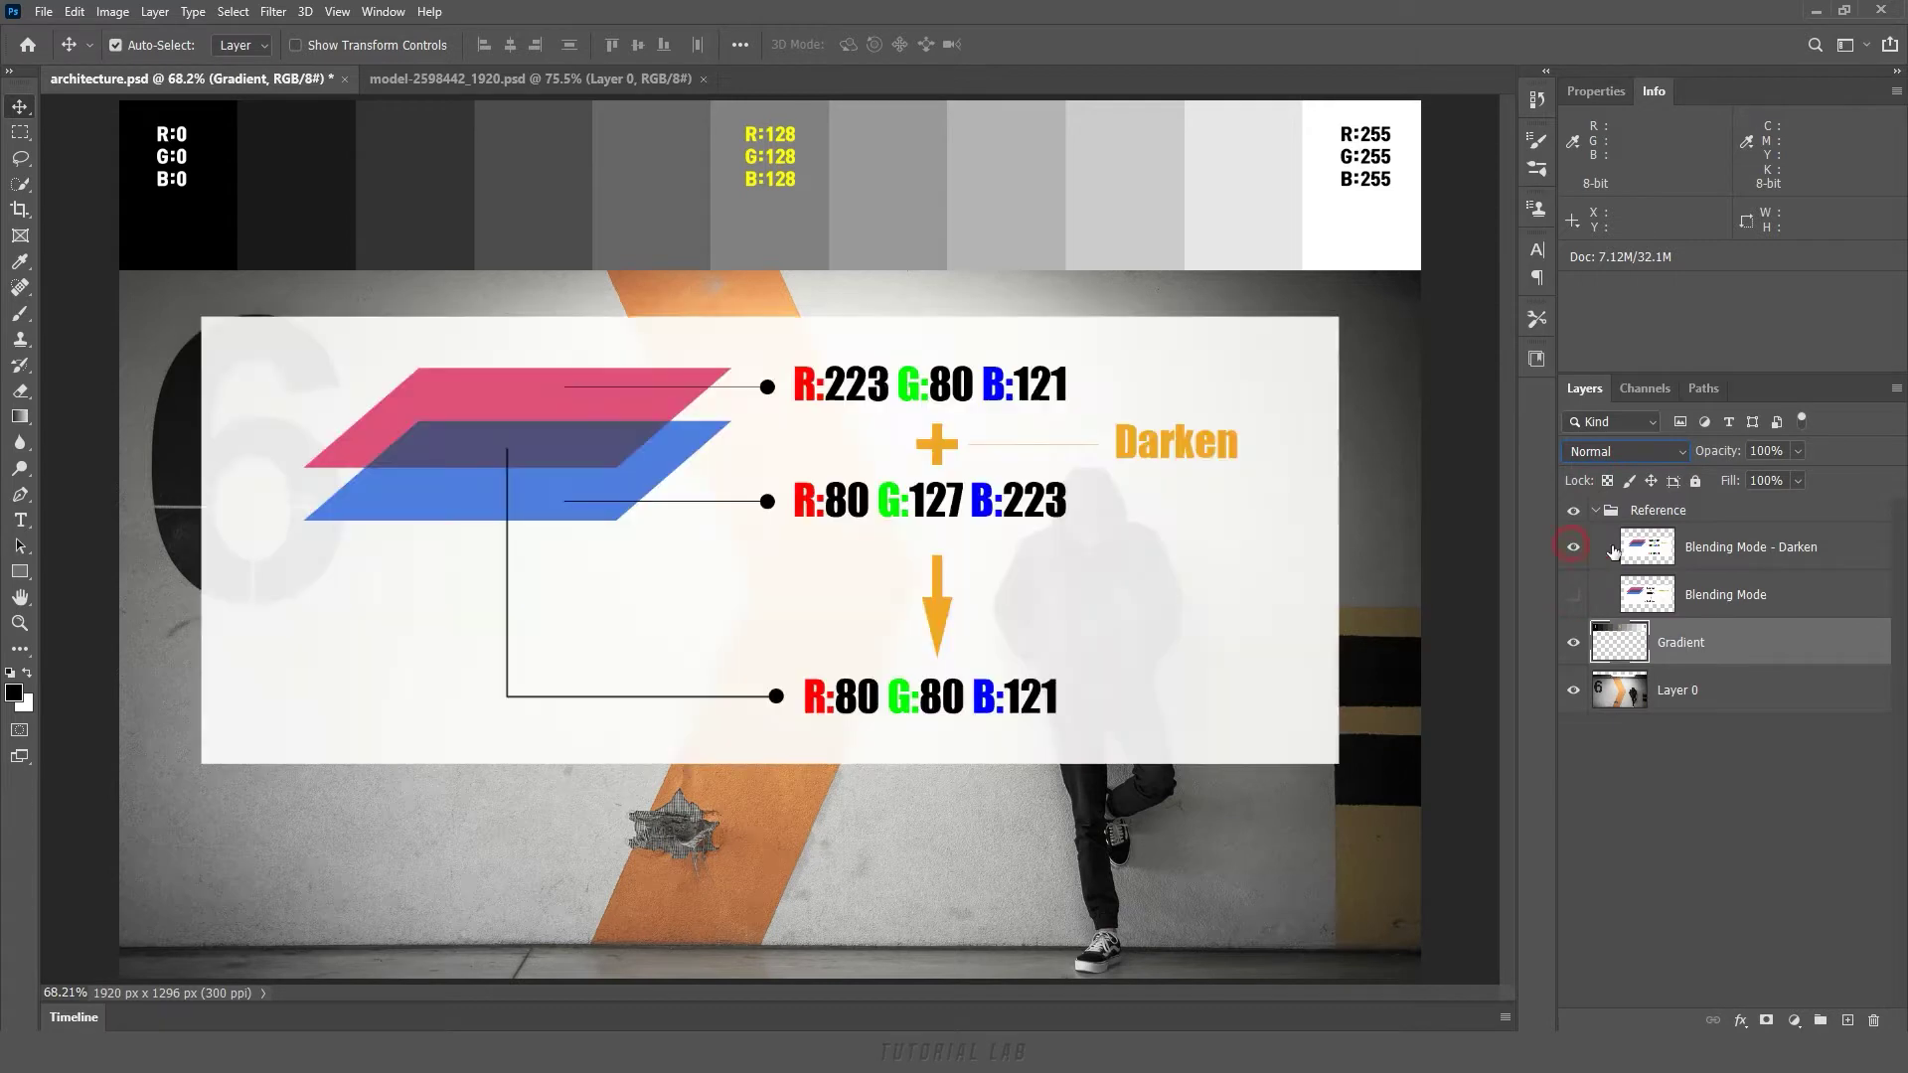
{"action": "left_click", "coordinate": [1716, 552]}
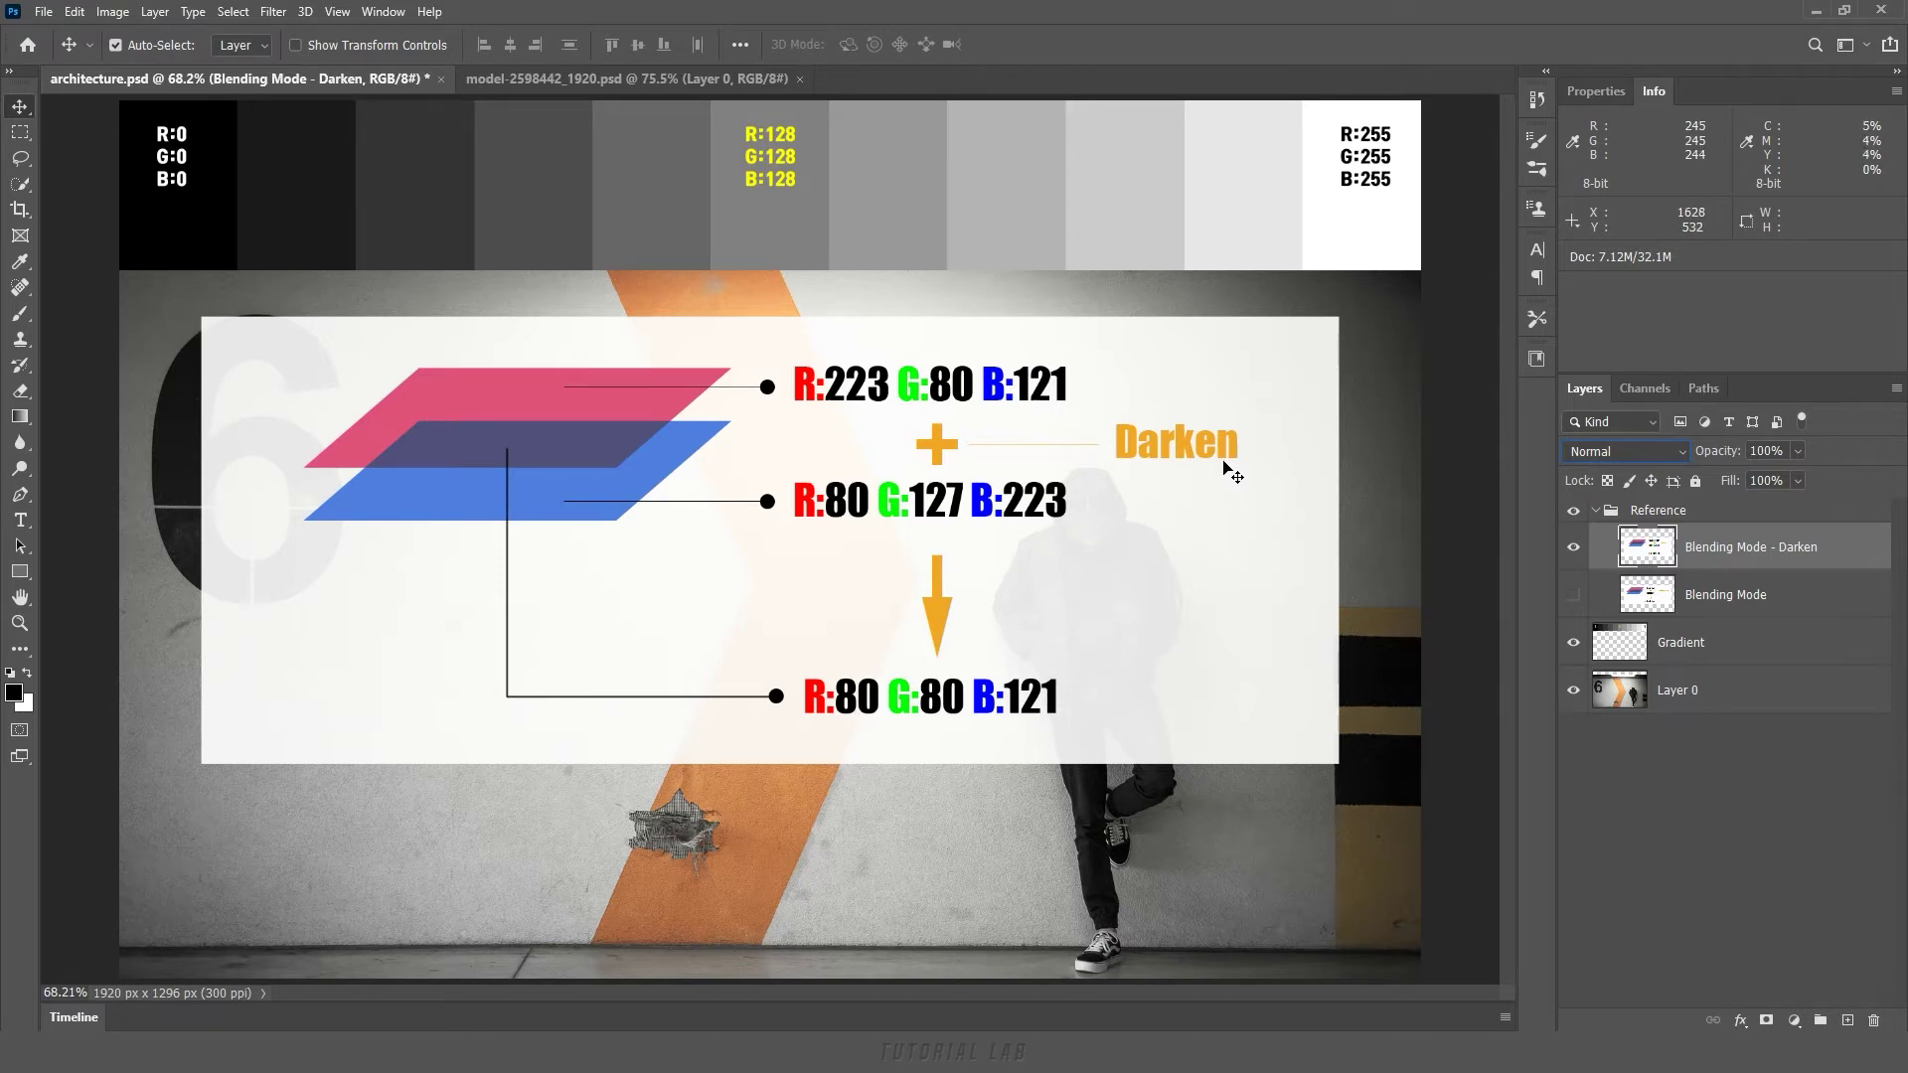
{"action": "left_click", "coordinate": [1574, 548]}
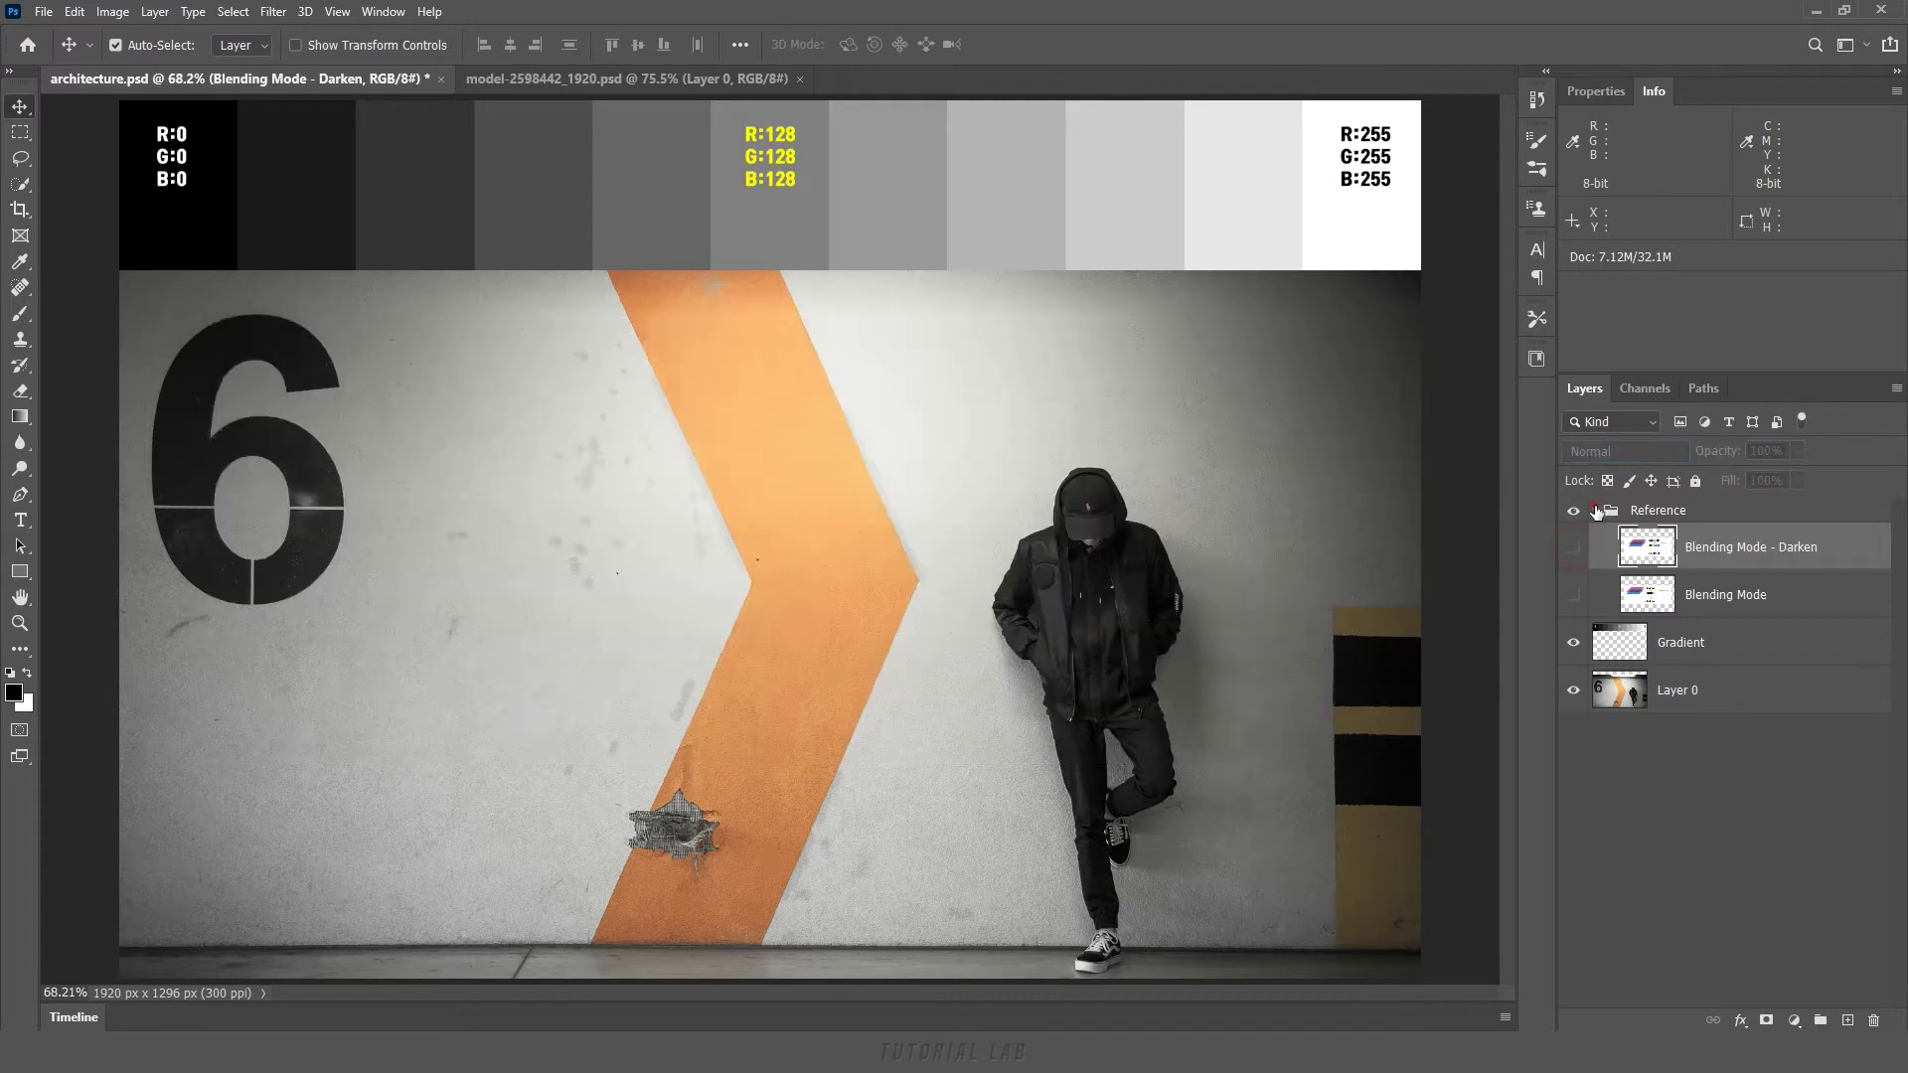
Hide the Reference group and draw a 344 px circle over the chevron above the Gradient layer.
{"action": "left_click", "coordinate": [1597, 512]}
{"action": "left_click", "coordinate": [1575, 512]}
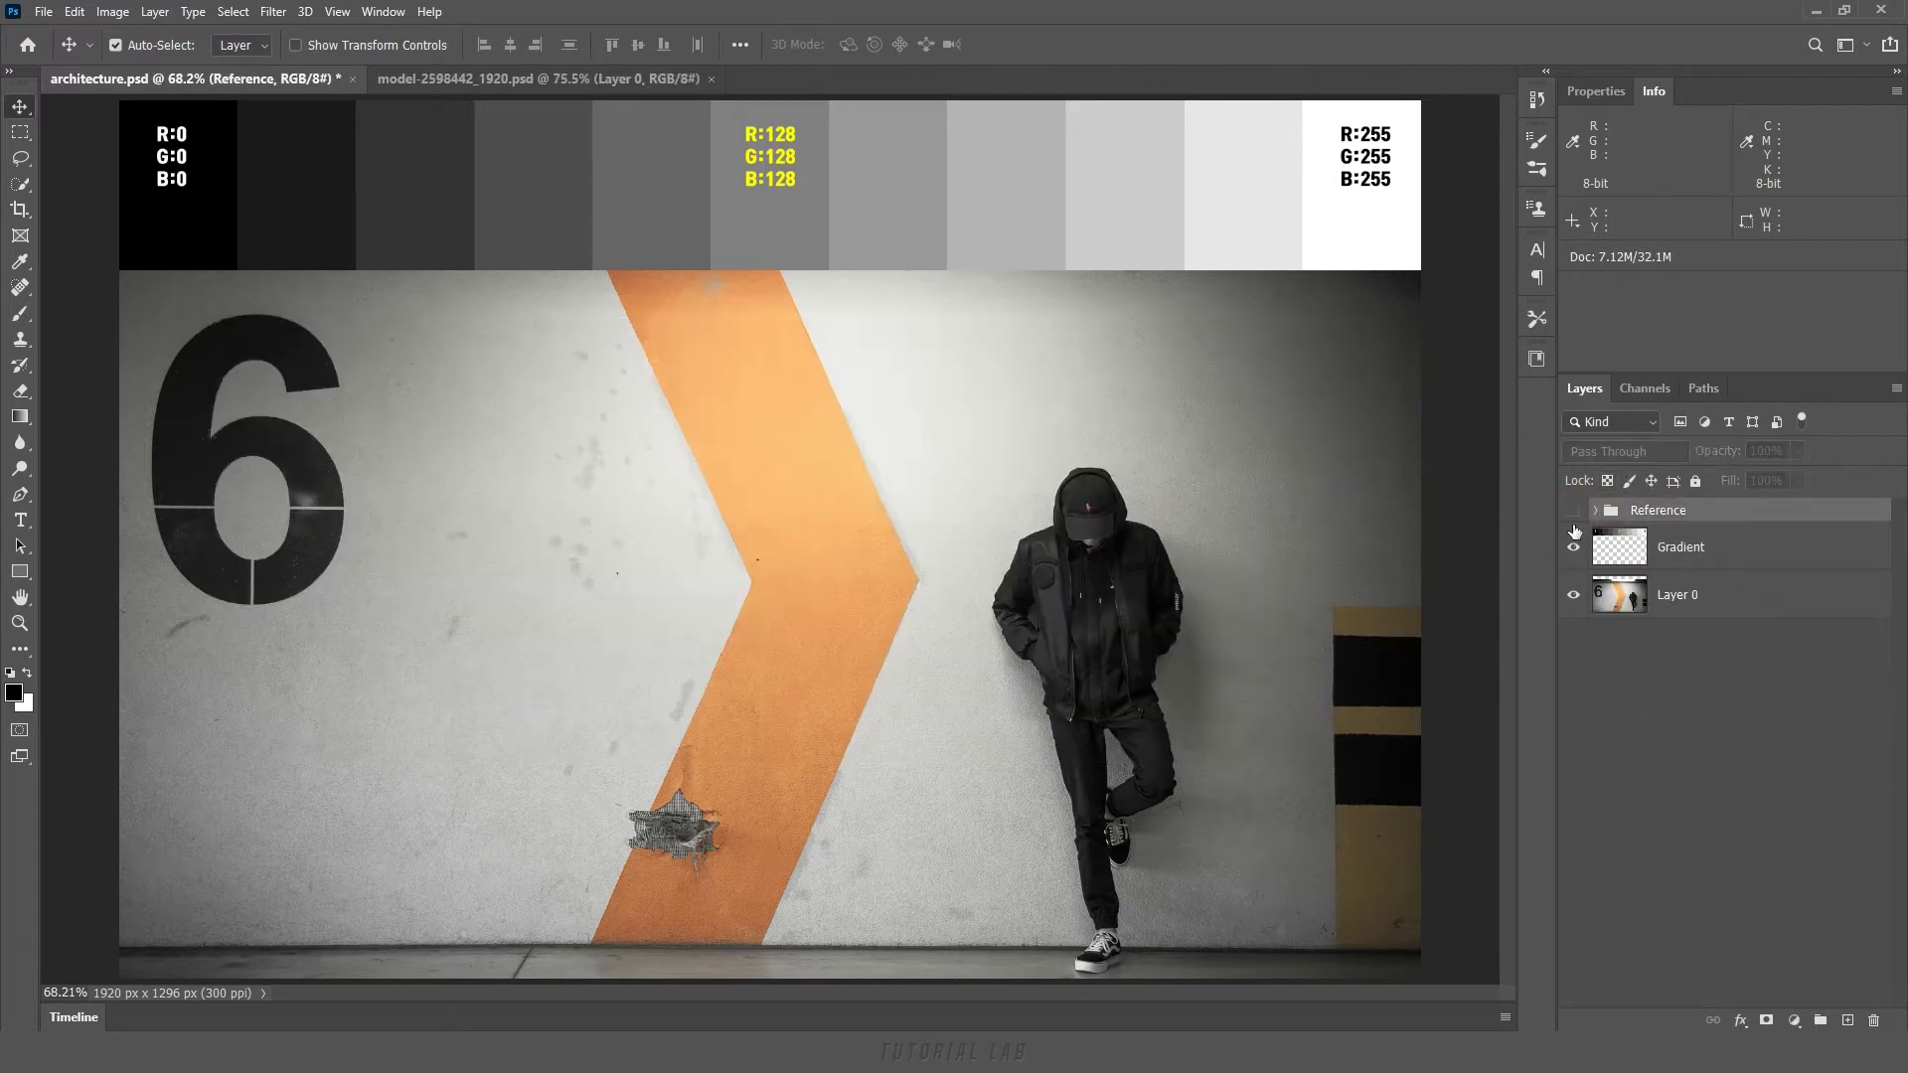
{"action": "left_click", "coordinate": [1712, 560]}
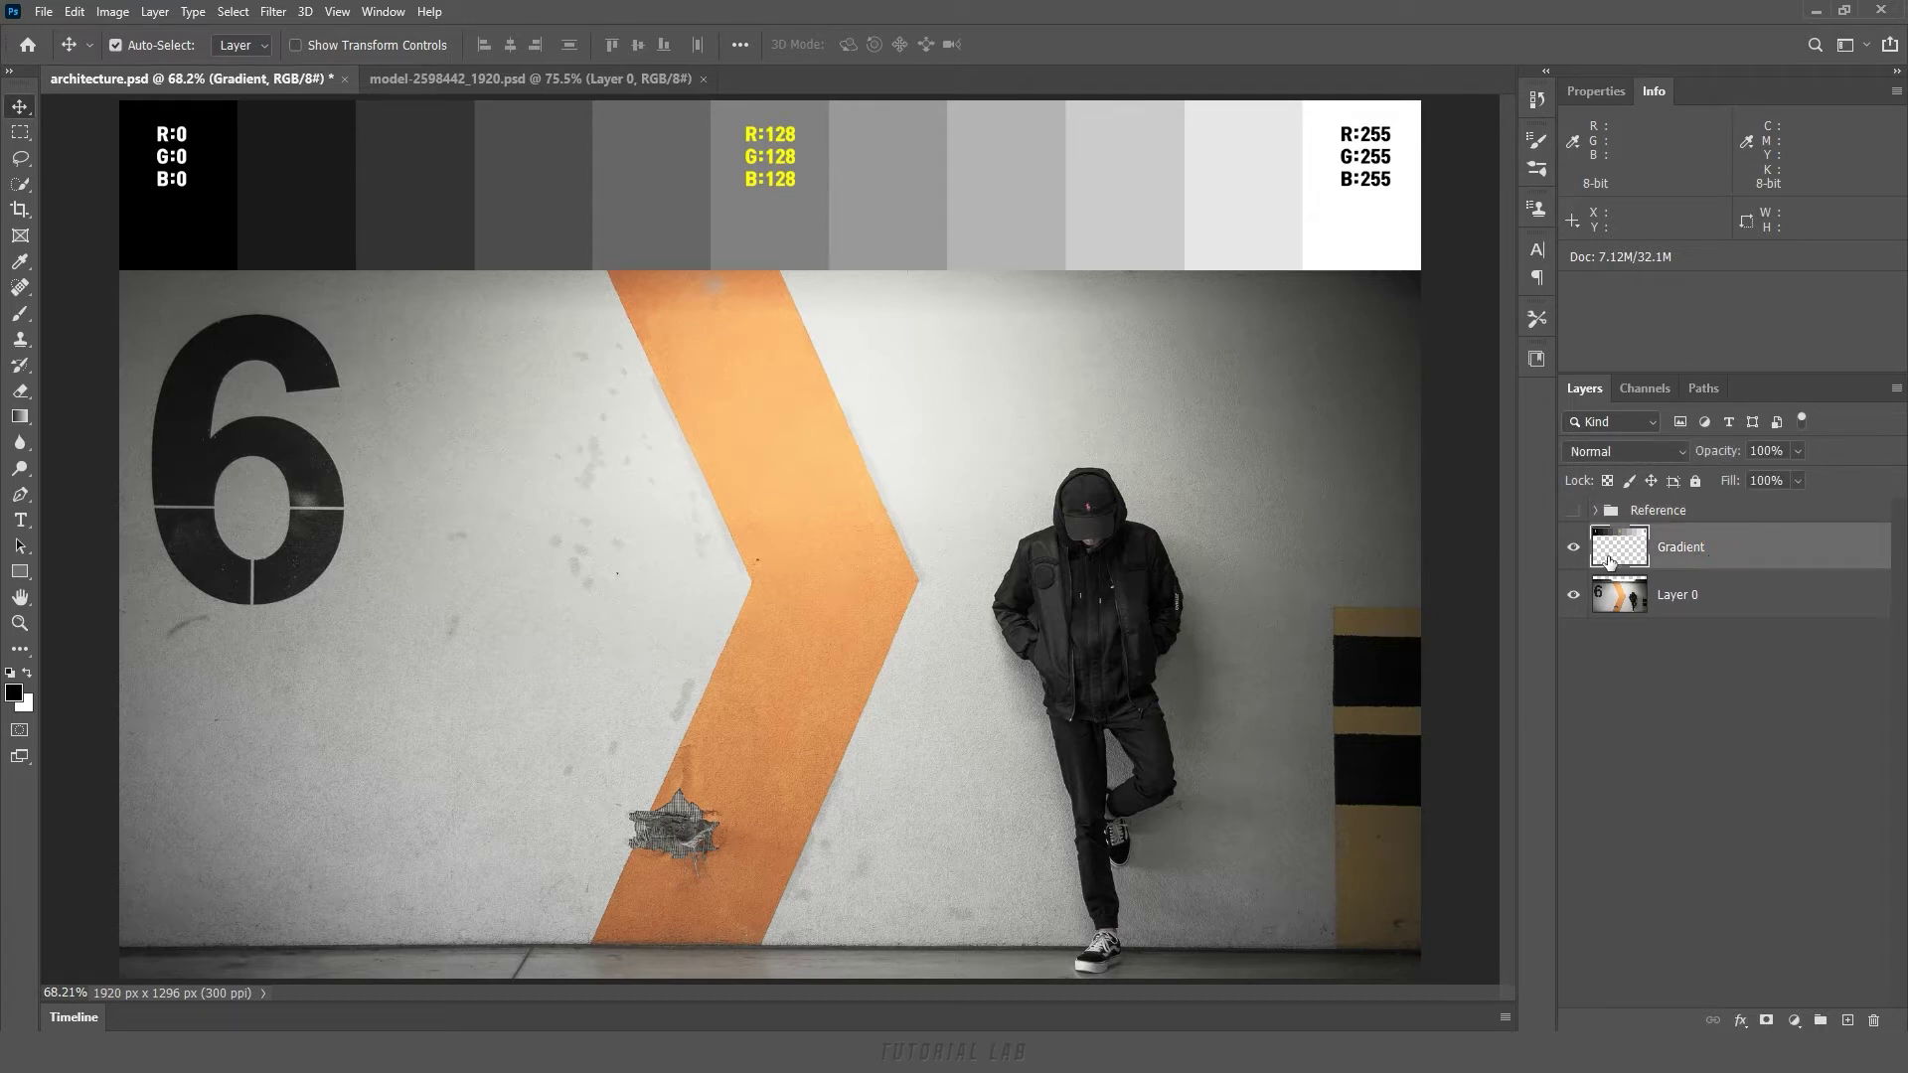
{"action": "left_click", "coordinate": [20, 572]}
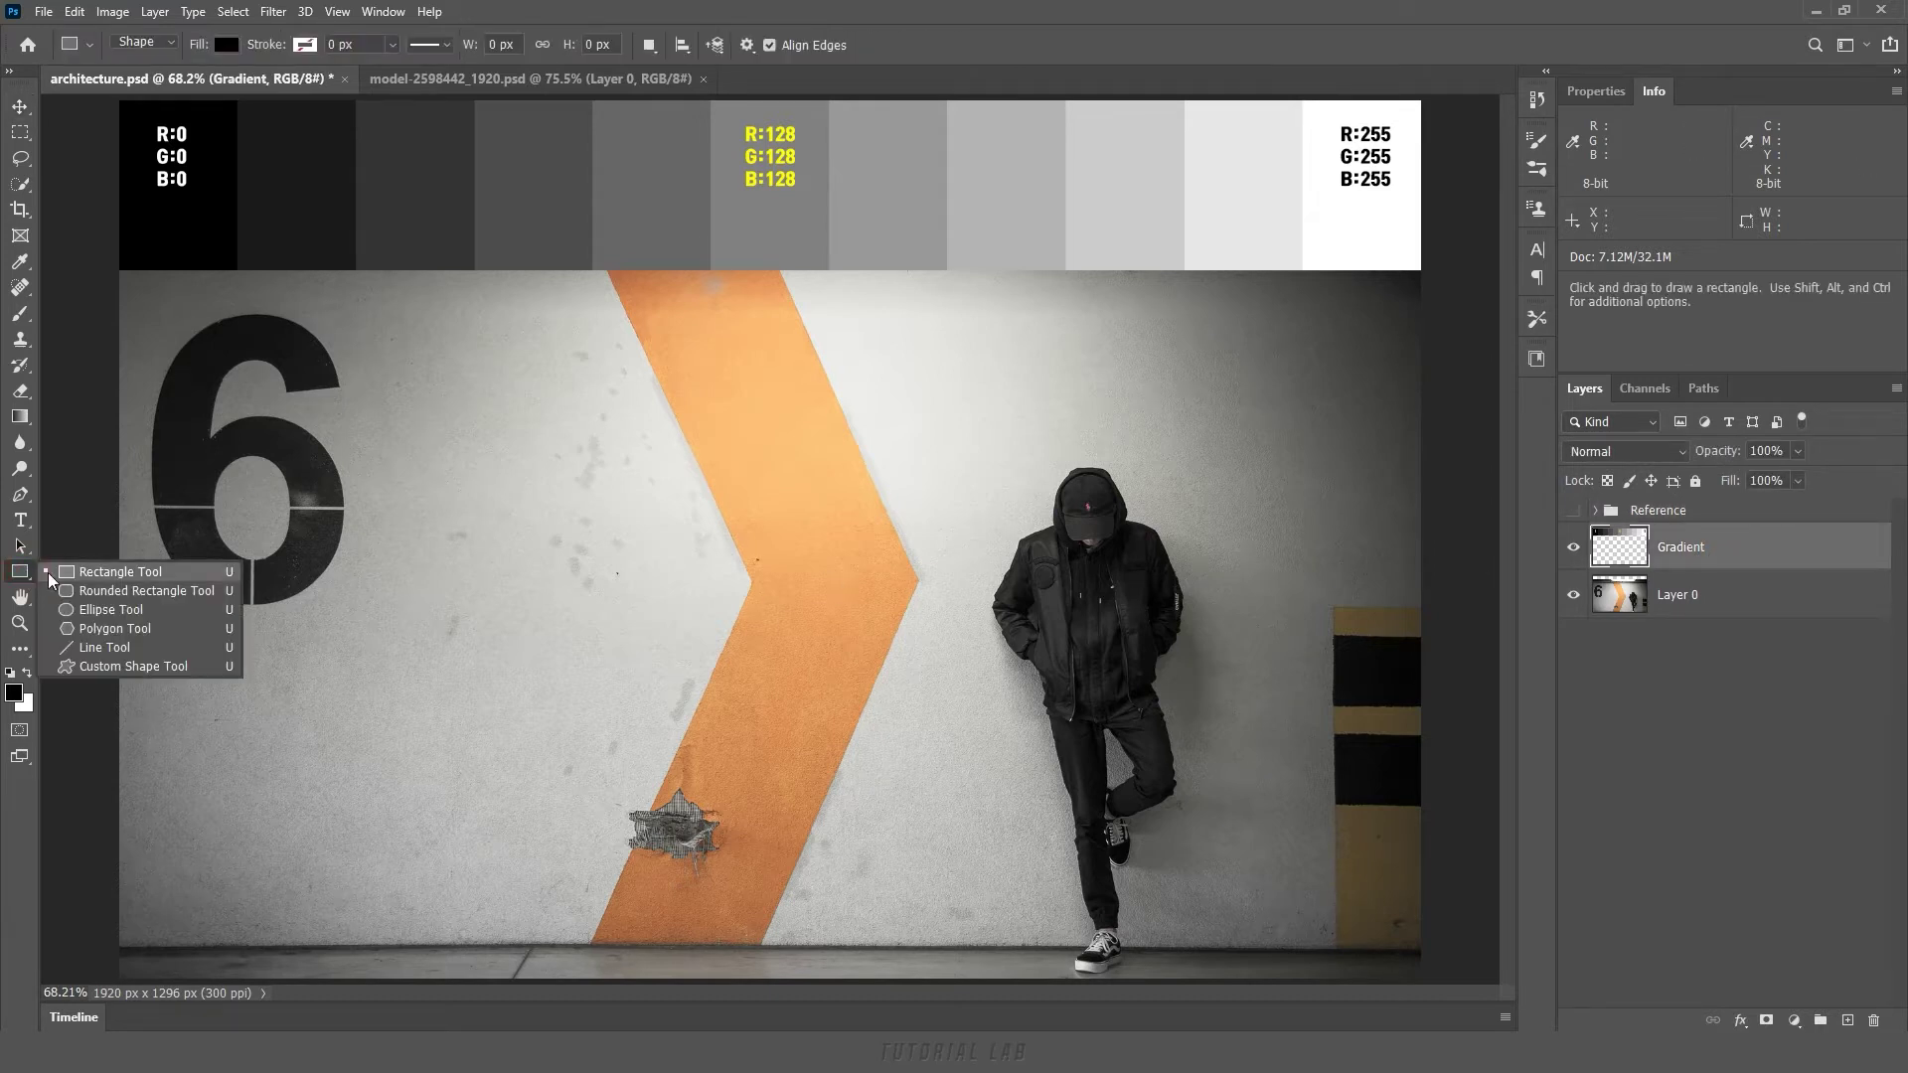
{"action": "left_click", "coordinate": [99, 610]}
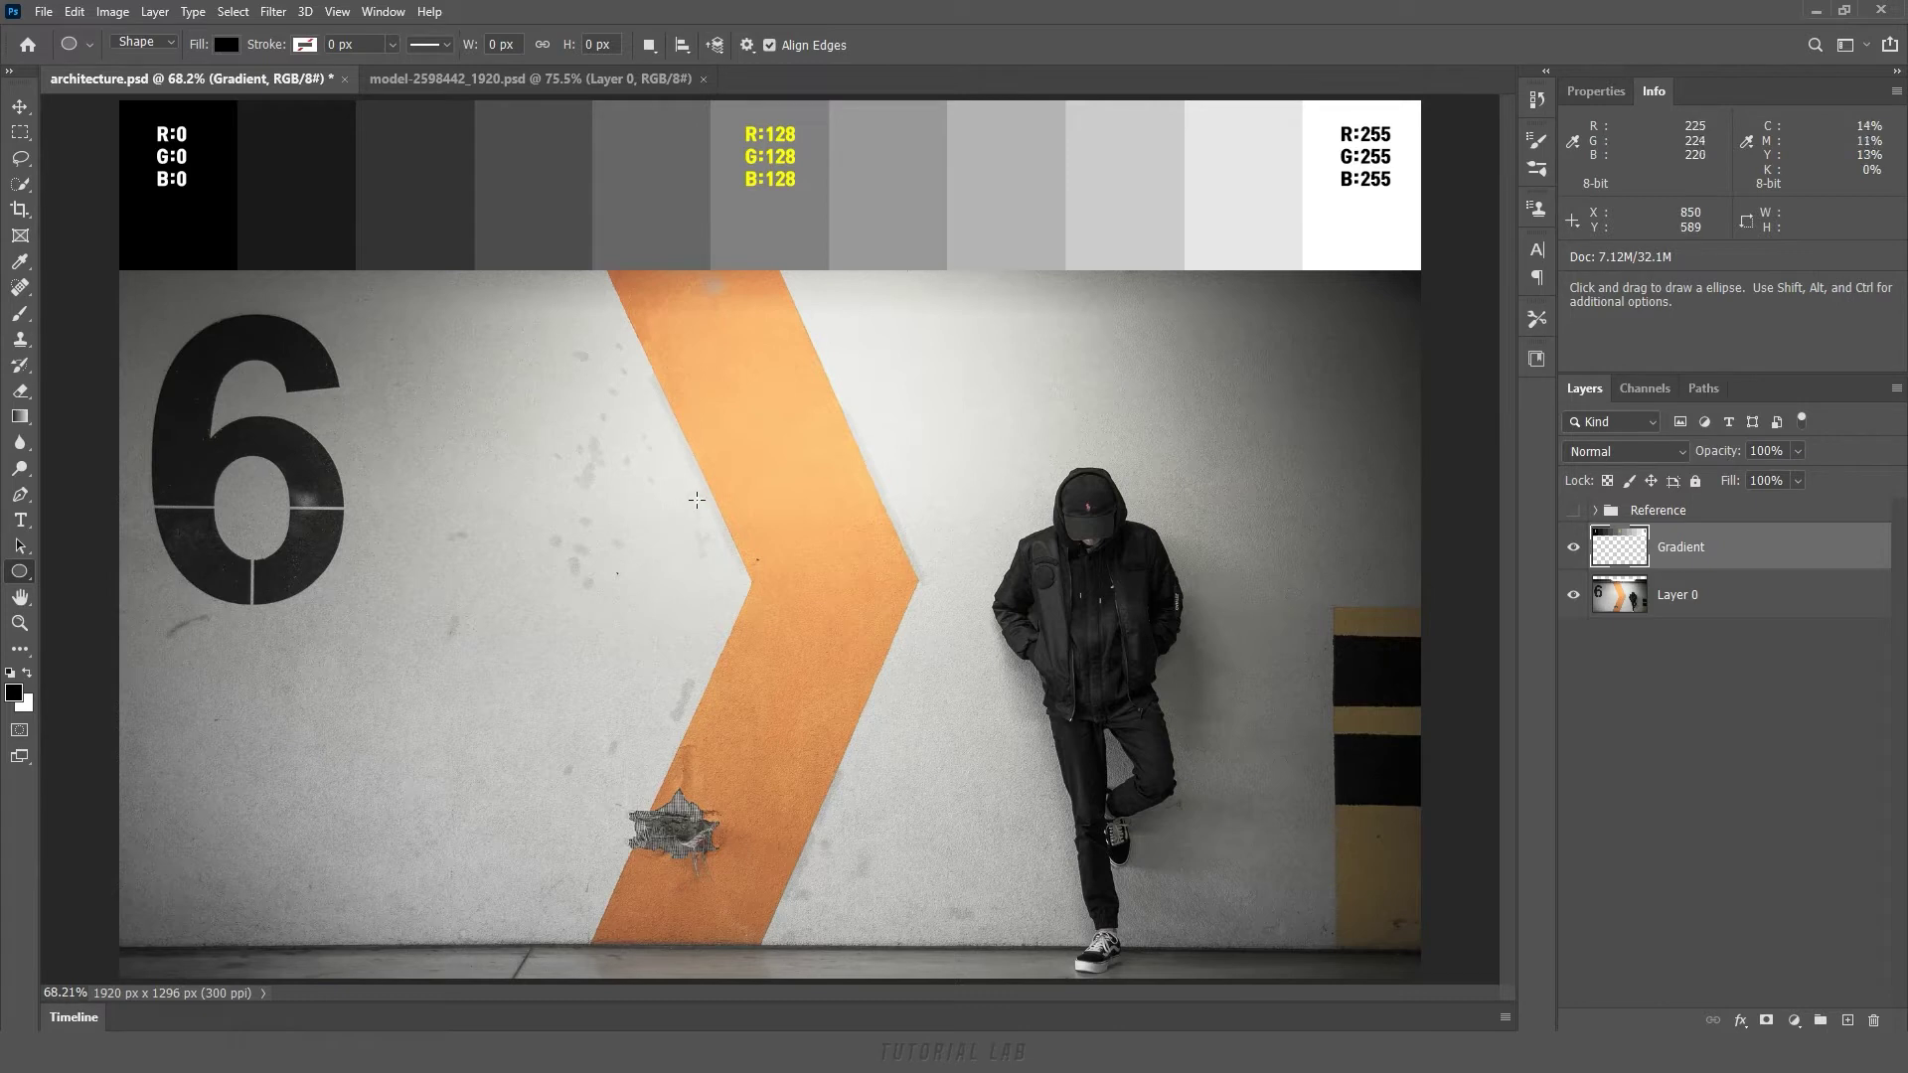
{"action": "left_click_drag", "start_coordinate": [767, 514], "coordinate": [836, 591]}
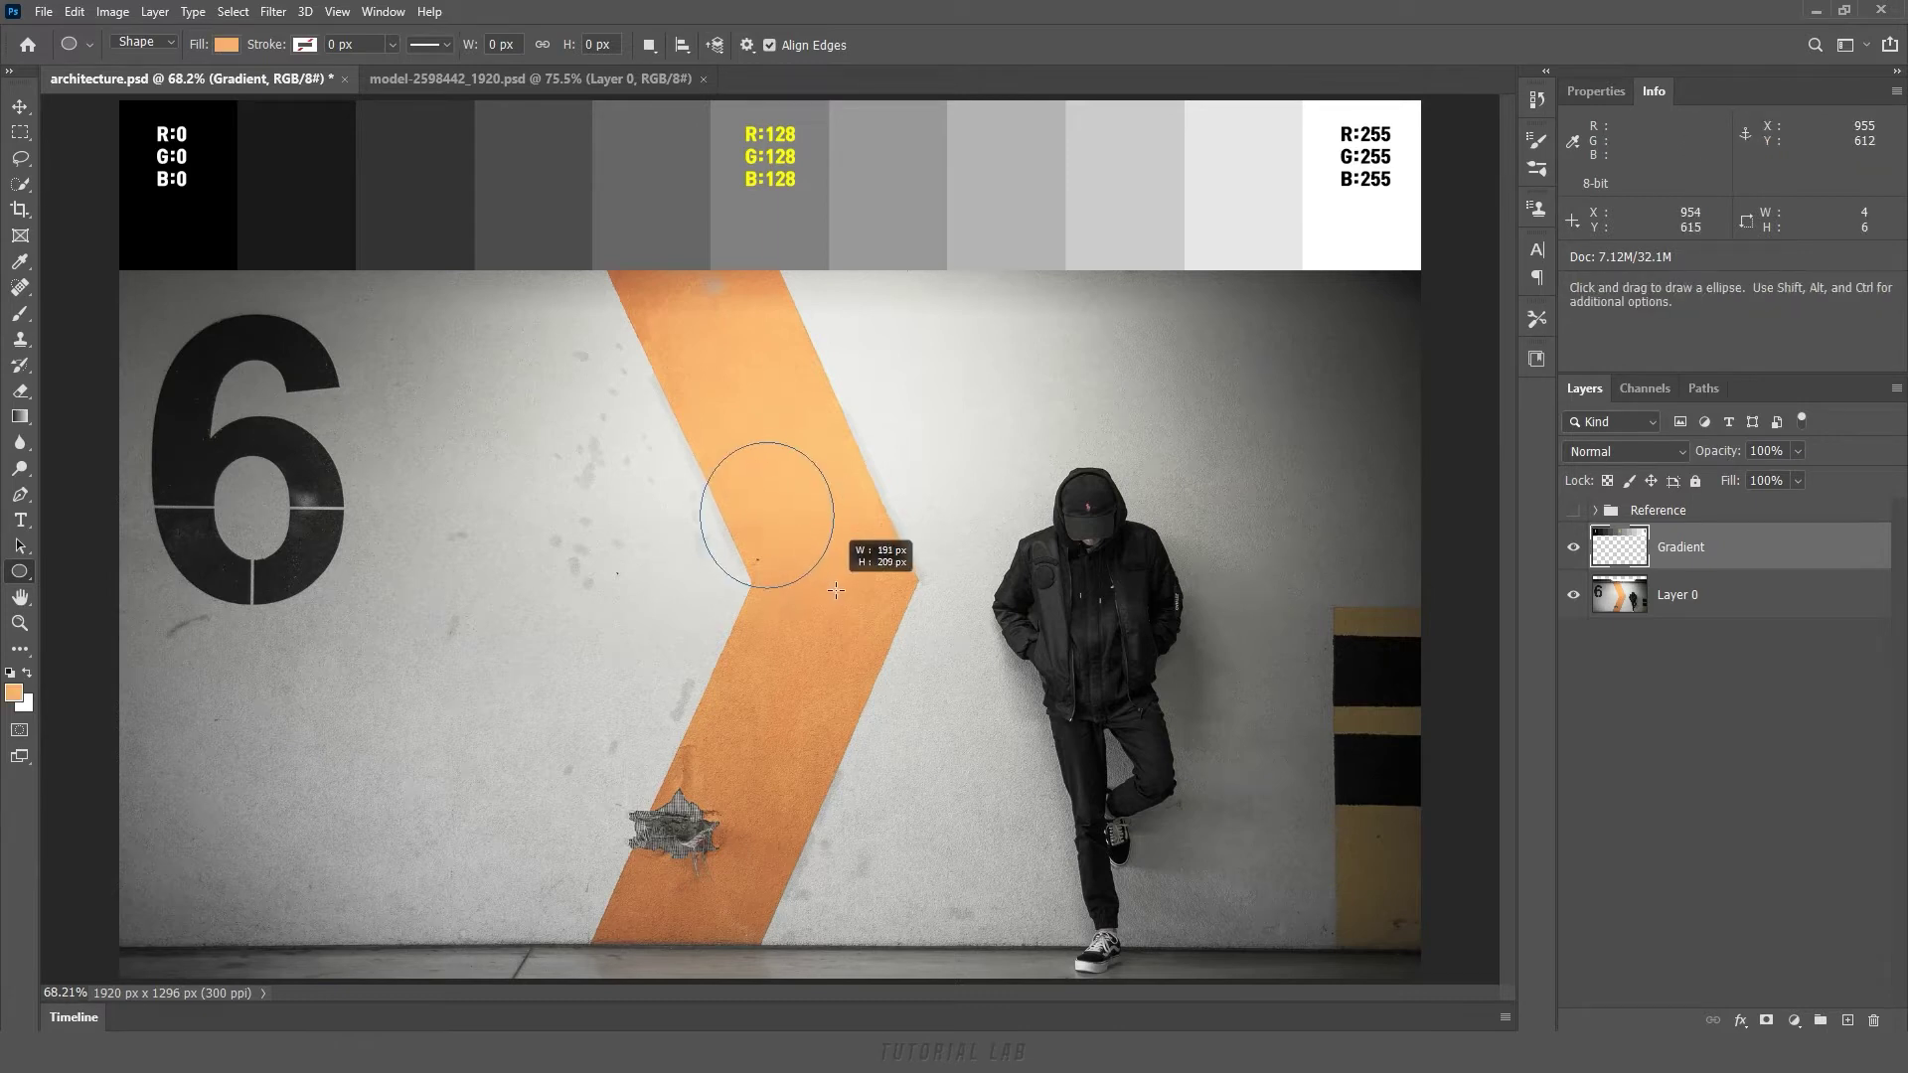
{"action": "left_click_drag", "start_coordinate": [836, 591], "coordinate": [886, 633]}
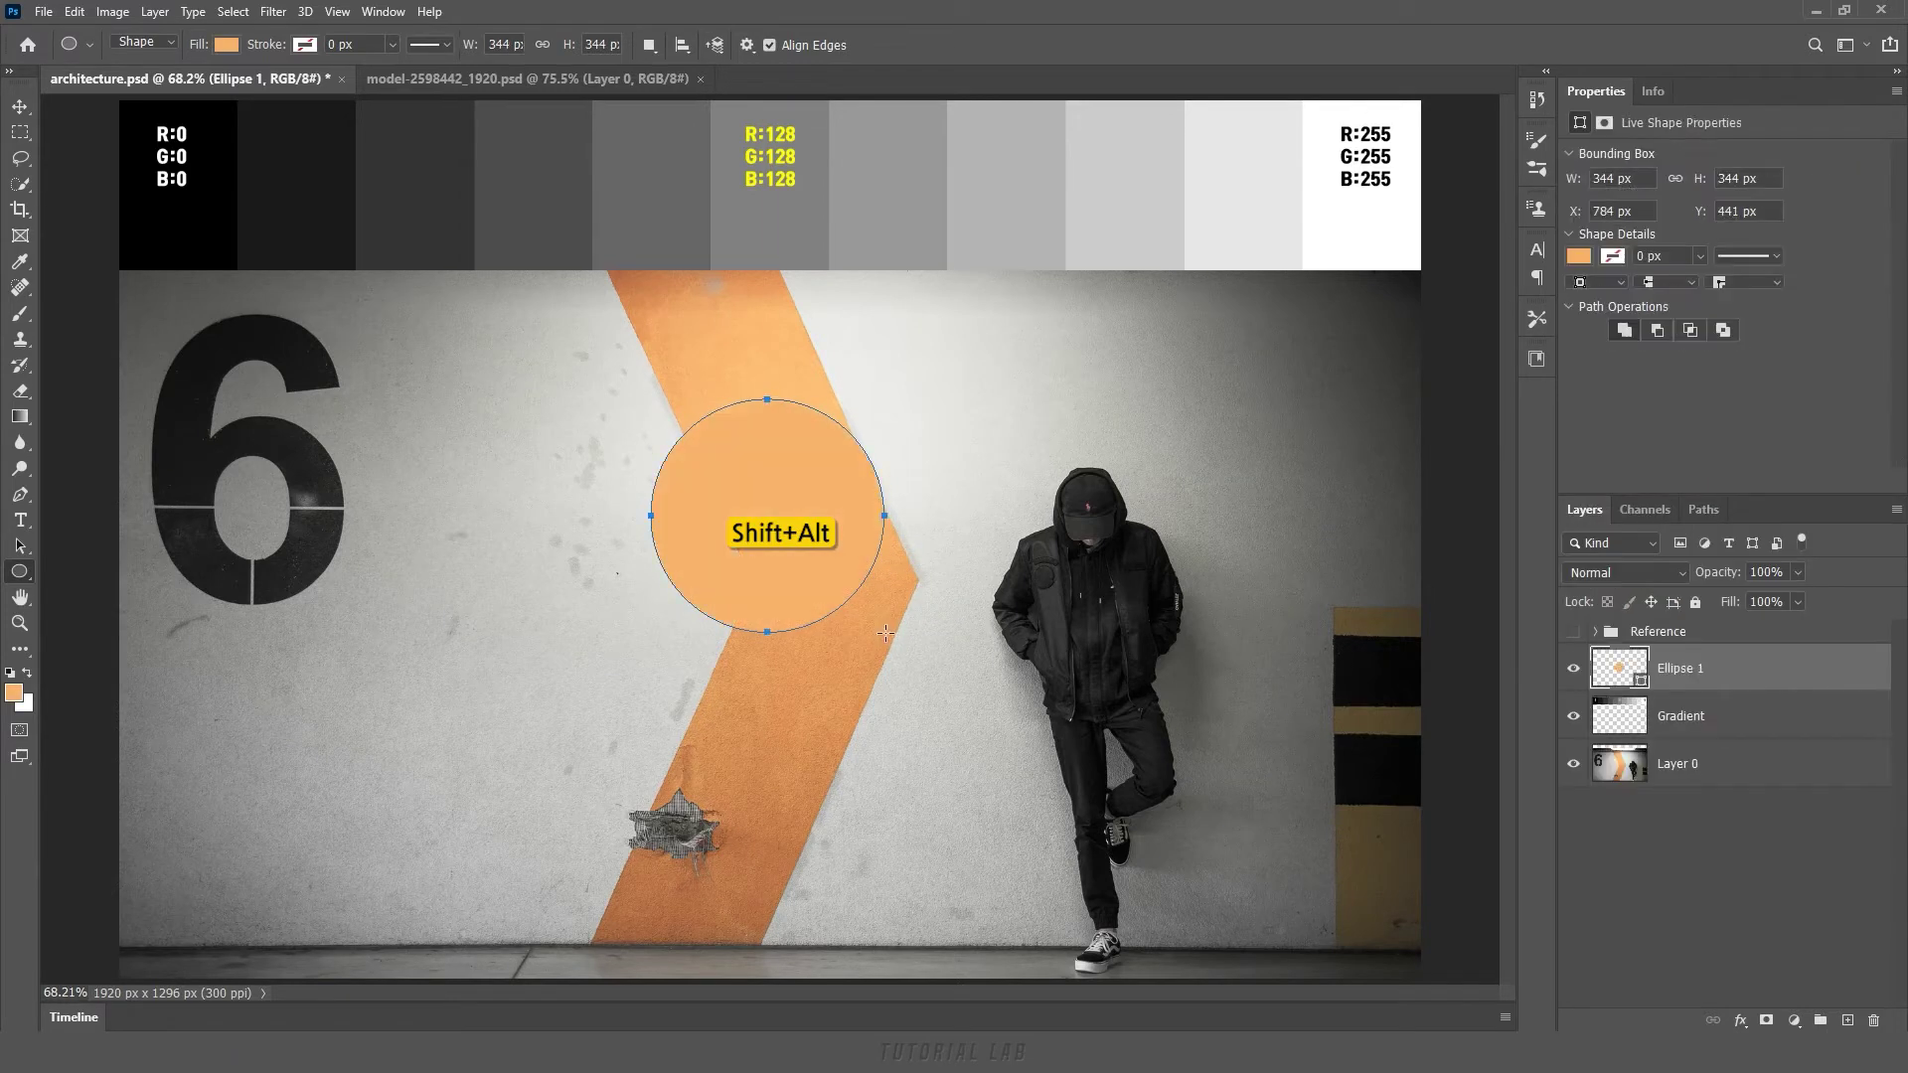
Change the circle's fill colour to pink e85c70.
{"action": "double_click", "coordinate": [1620, 671]}
{"action": "left_click_drag", "start_coordinate": [666, 447], "coordinate": [678, 229]}
{"action": "left_click_drag", "start_coordinate": [524, 237], "coordinate": [543, 240]}
{"action": "left_click_drag", "start_coordinate": [668, 230], "coordinate": [667, 223]}
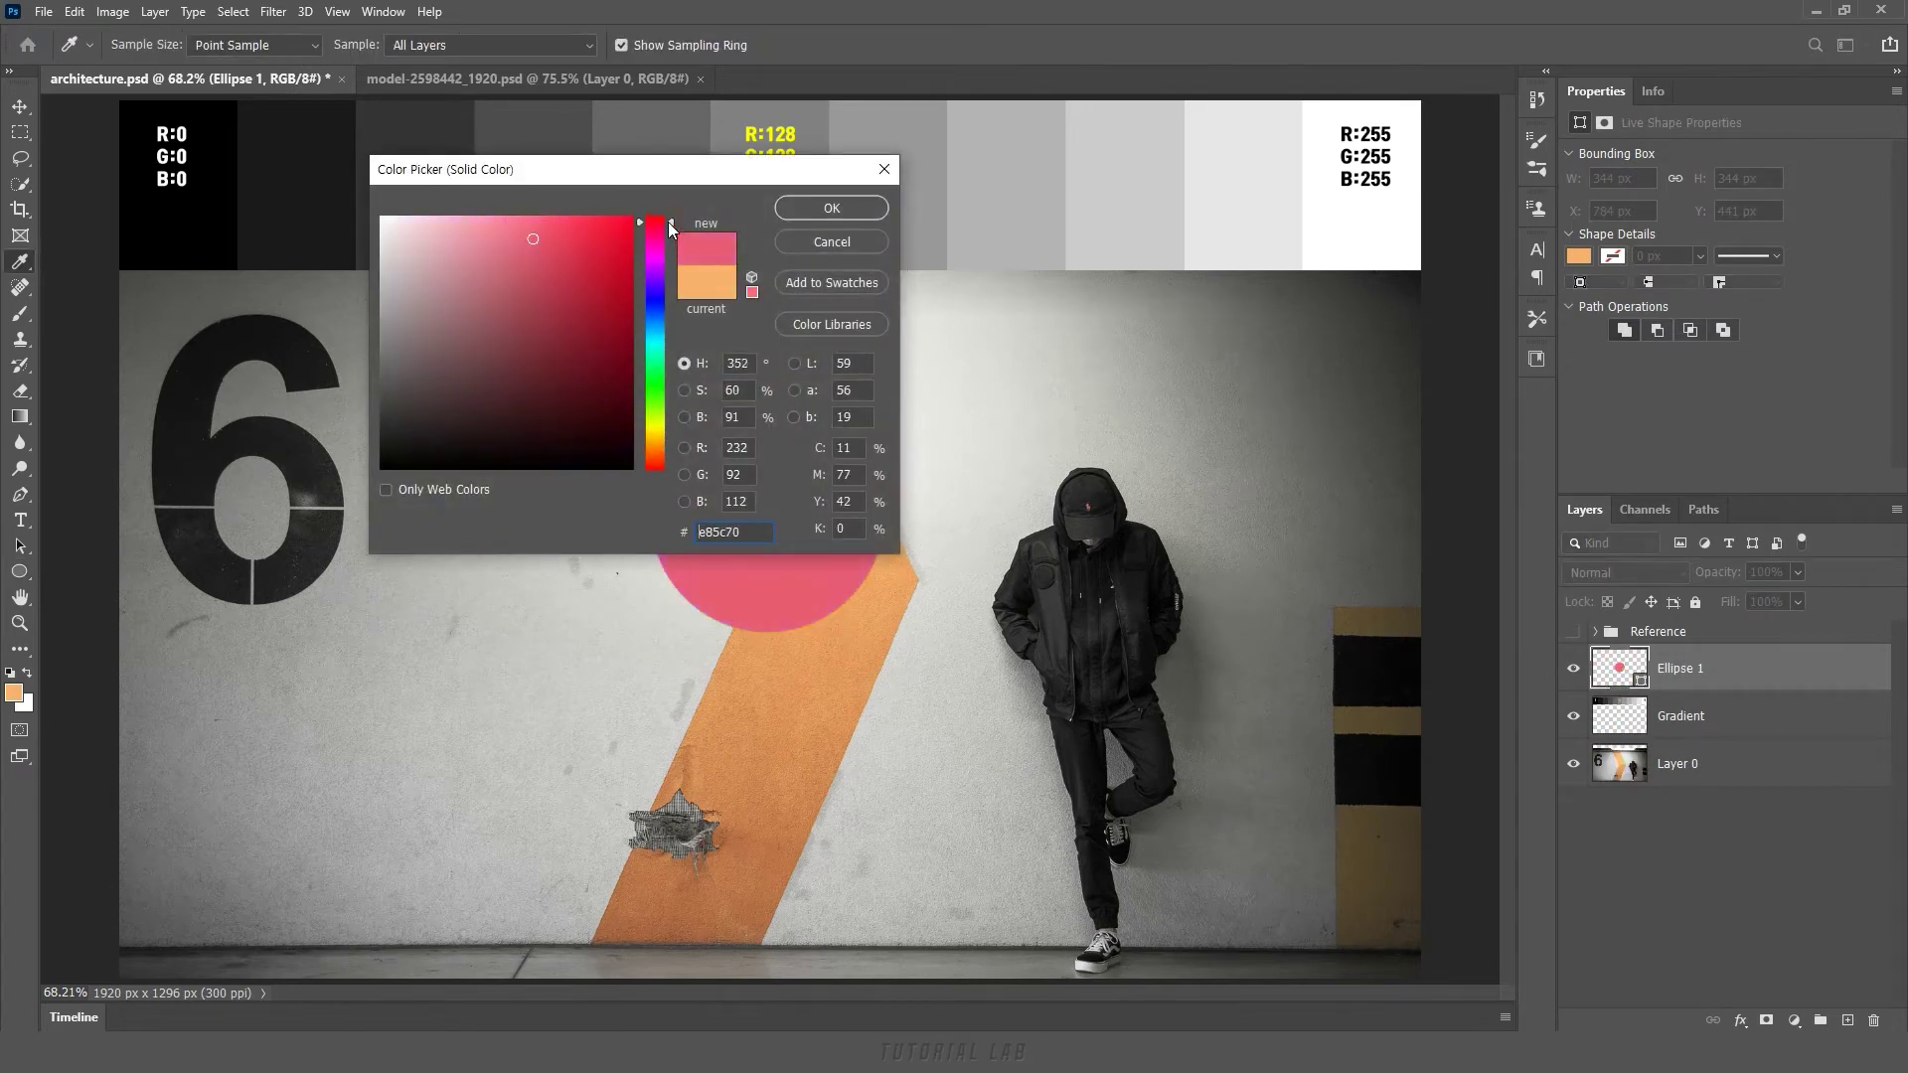
{"action": "left_click", "coordinate": [530, 232]}
{"action": "left_click", "coordinate": [827, 210]}
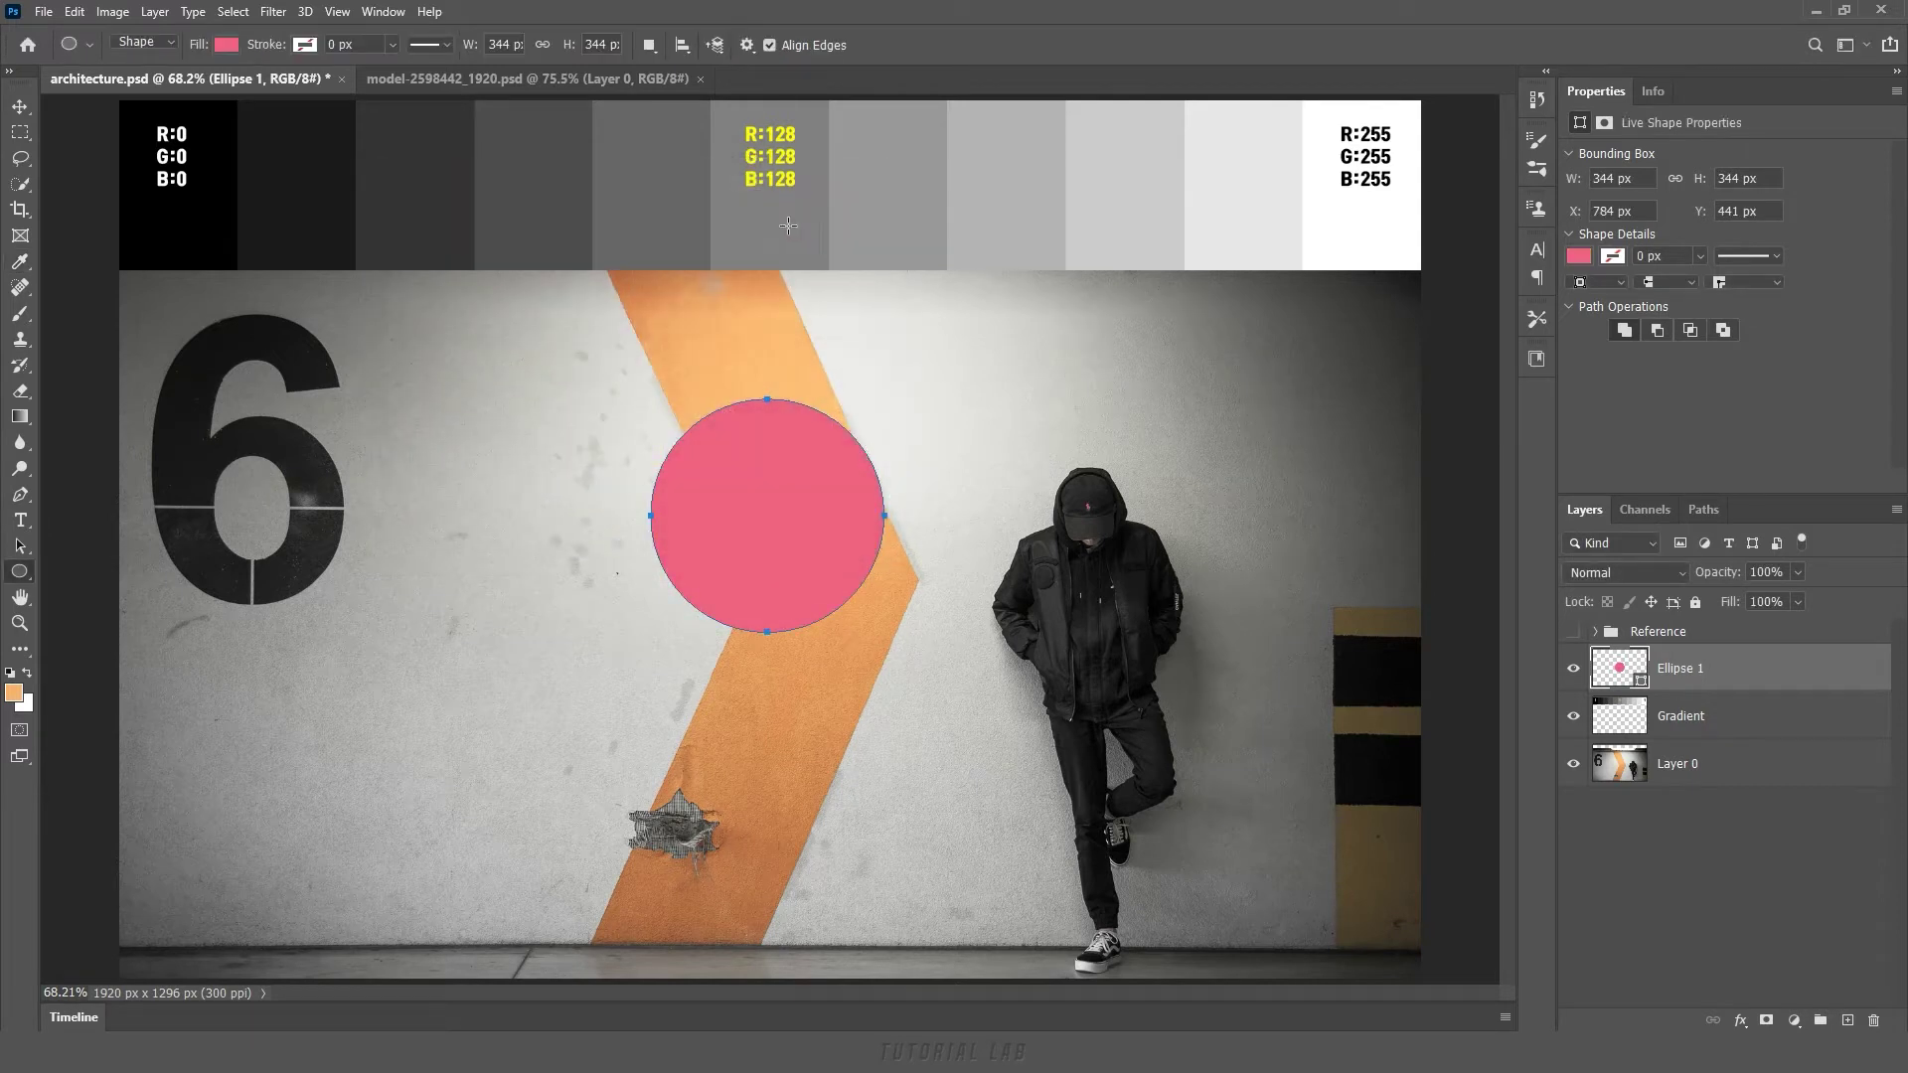
Reposition the pink circle slightly up and left on the canvas.
{"action": "key", "text": "v"}
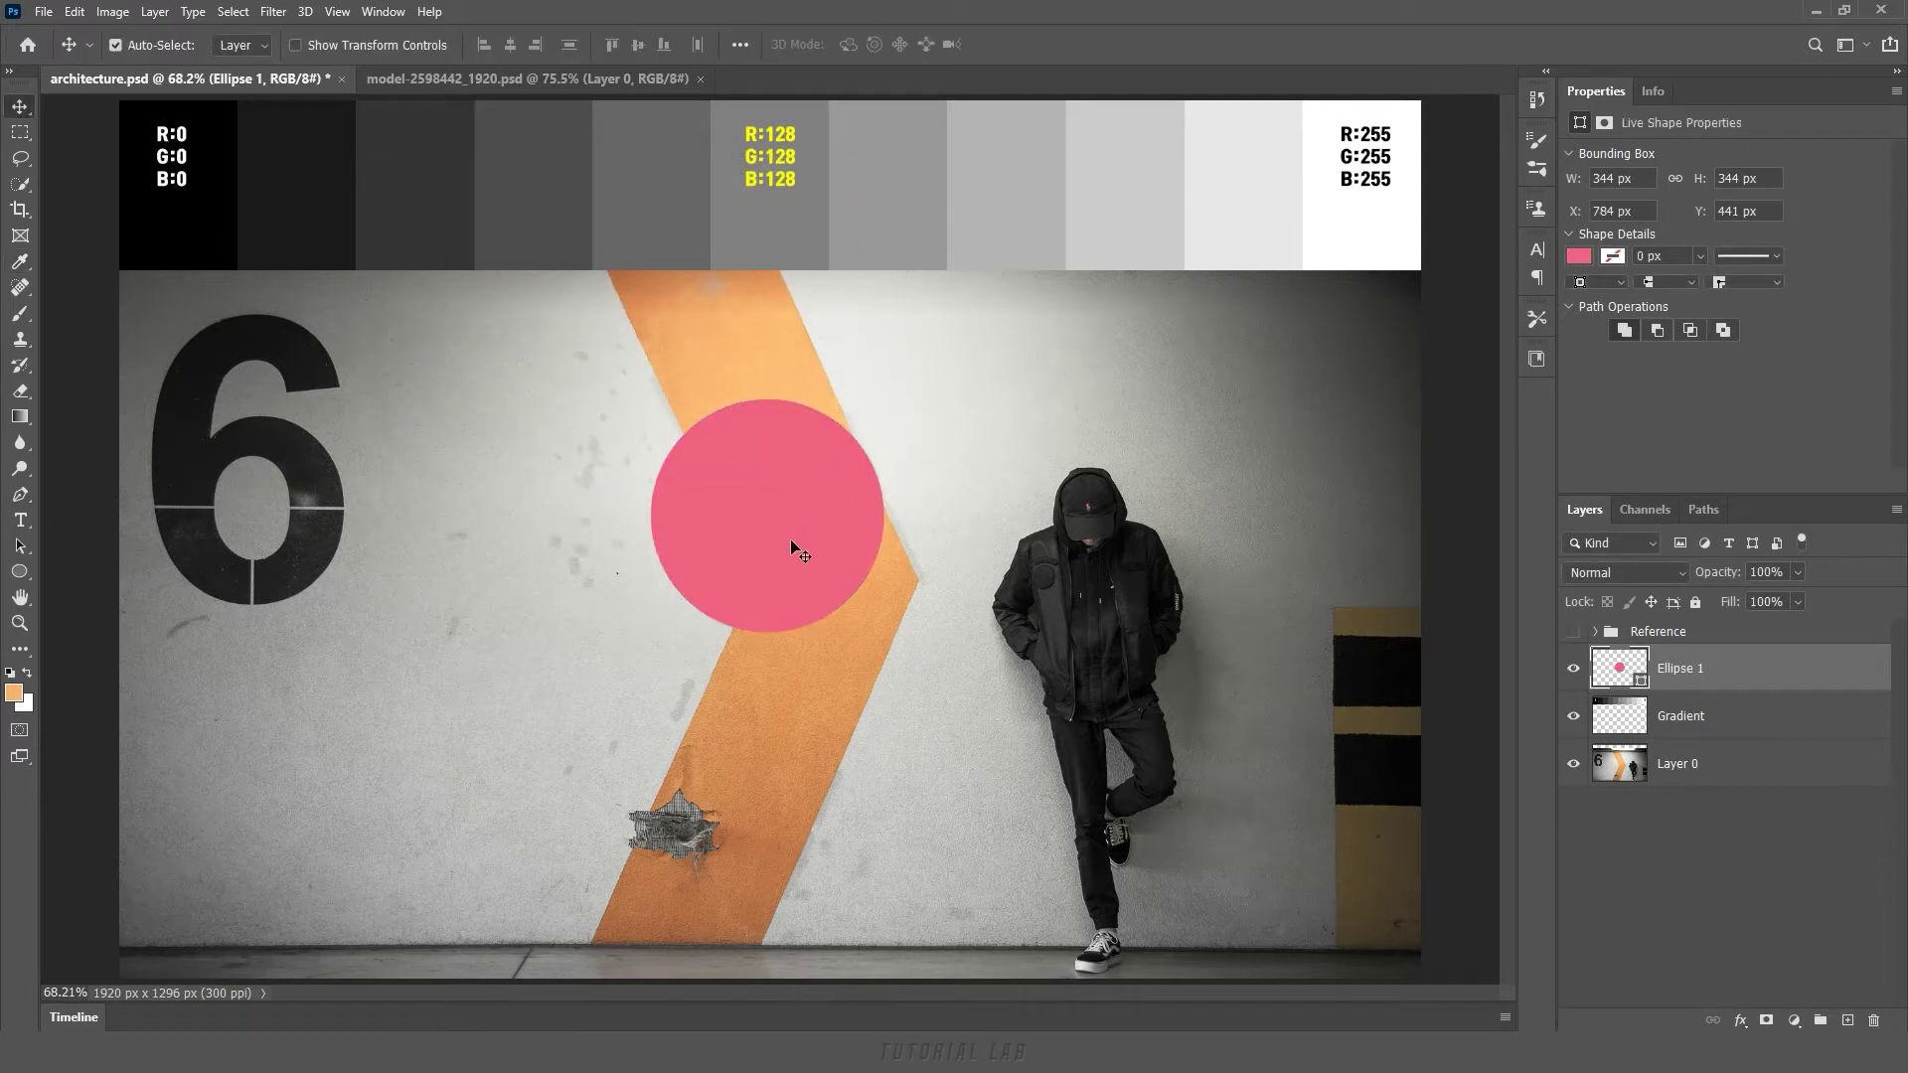
{"action": "left_click_drag", "start_coordinate": [792, 542], "coordinate": [879, 503]}
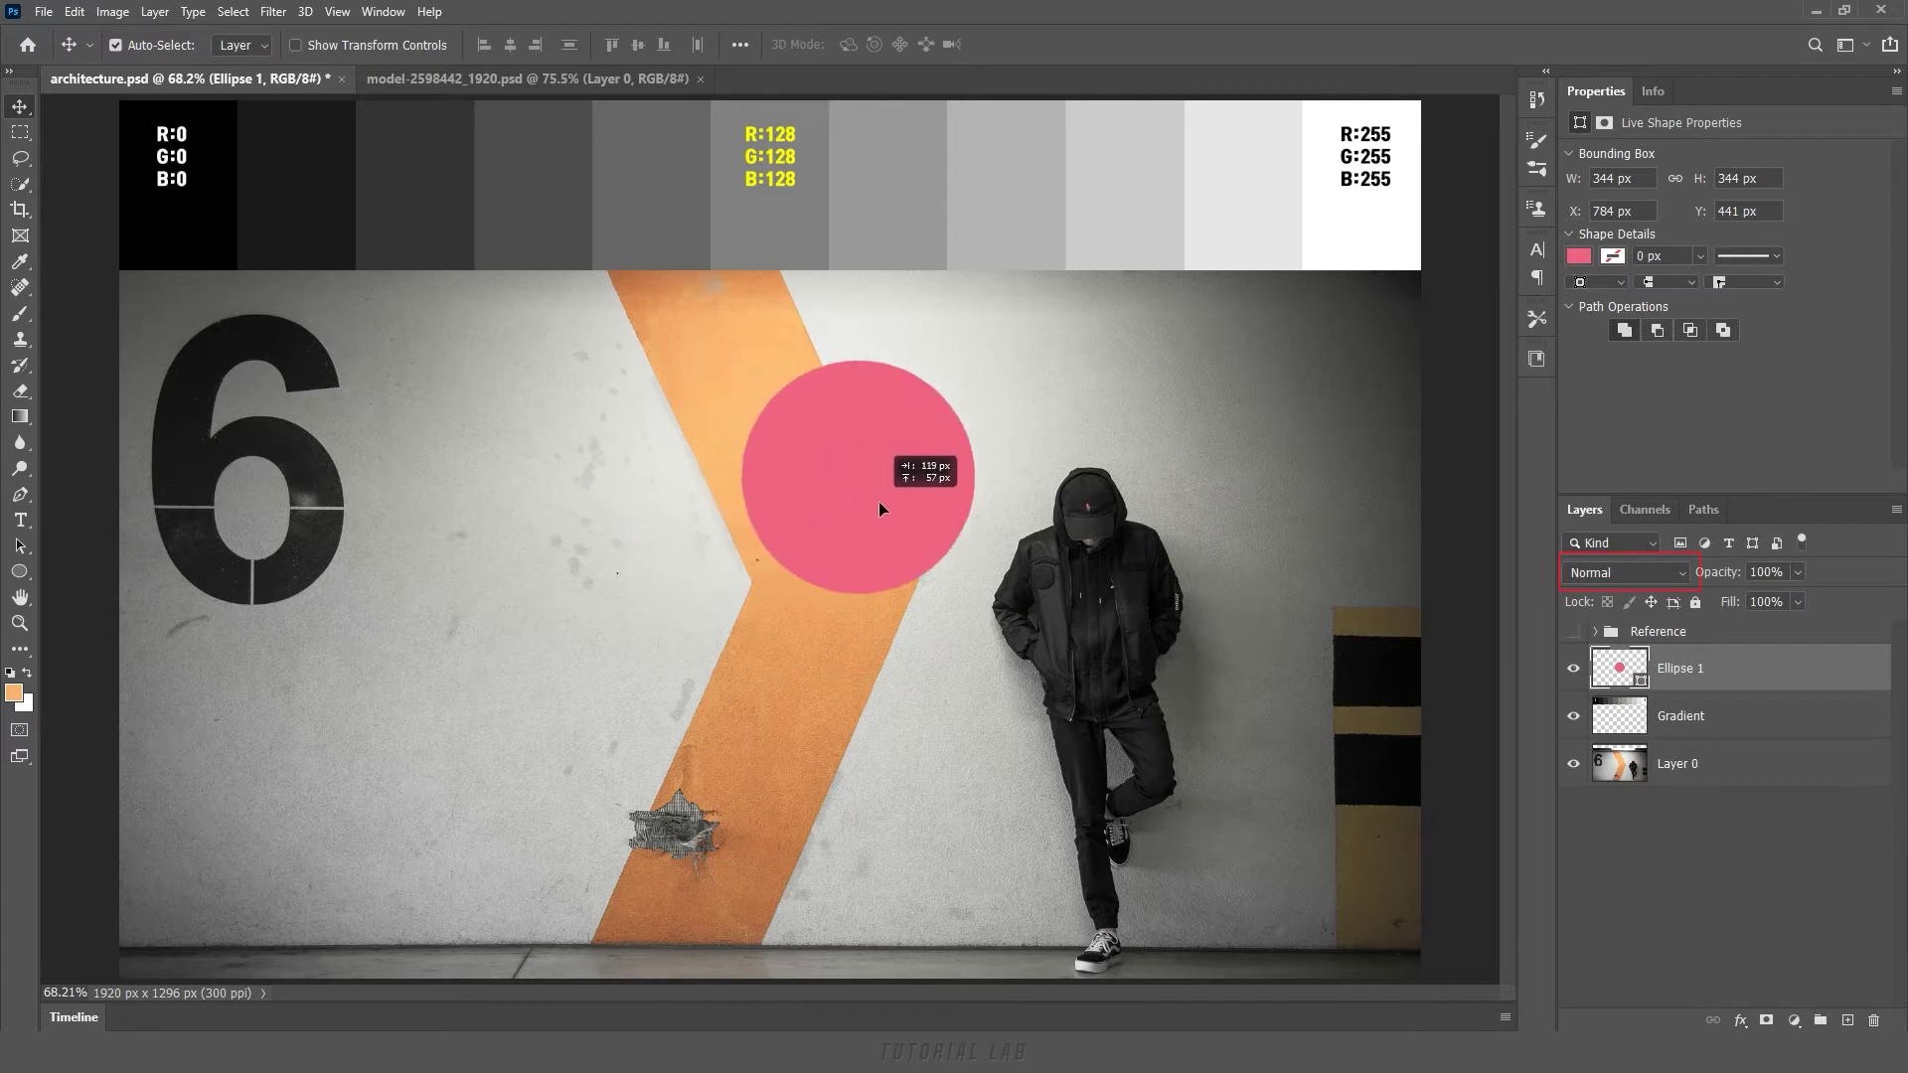
{"action": "left_click_drag", "start_coordinate": [879, 509], "coordinate": [840, 498]}
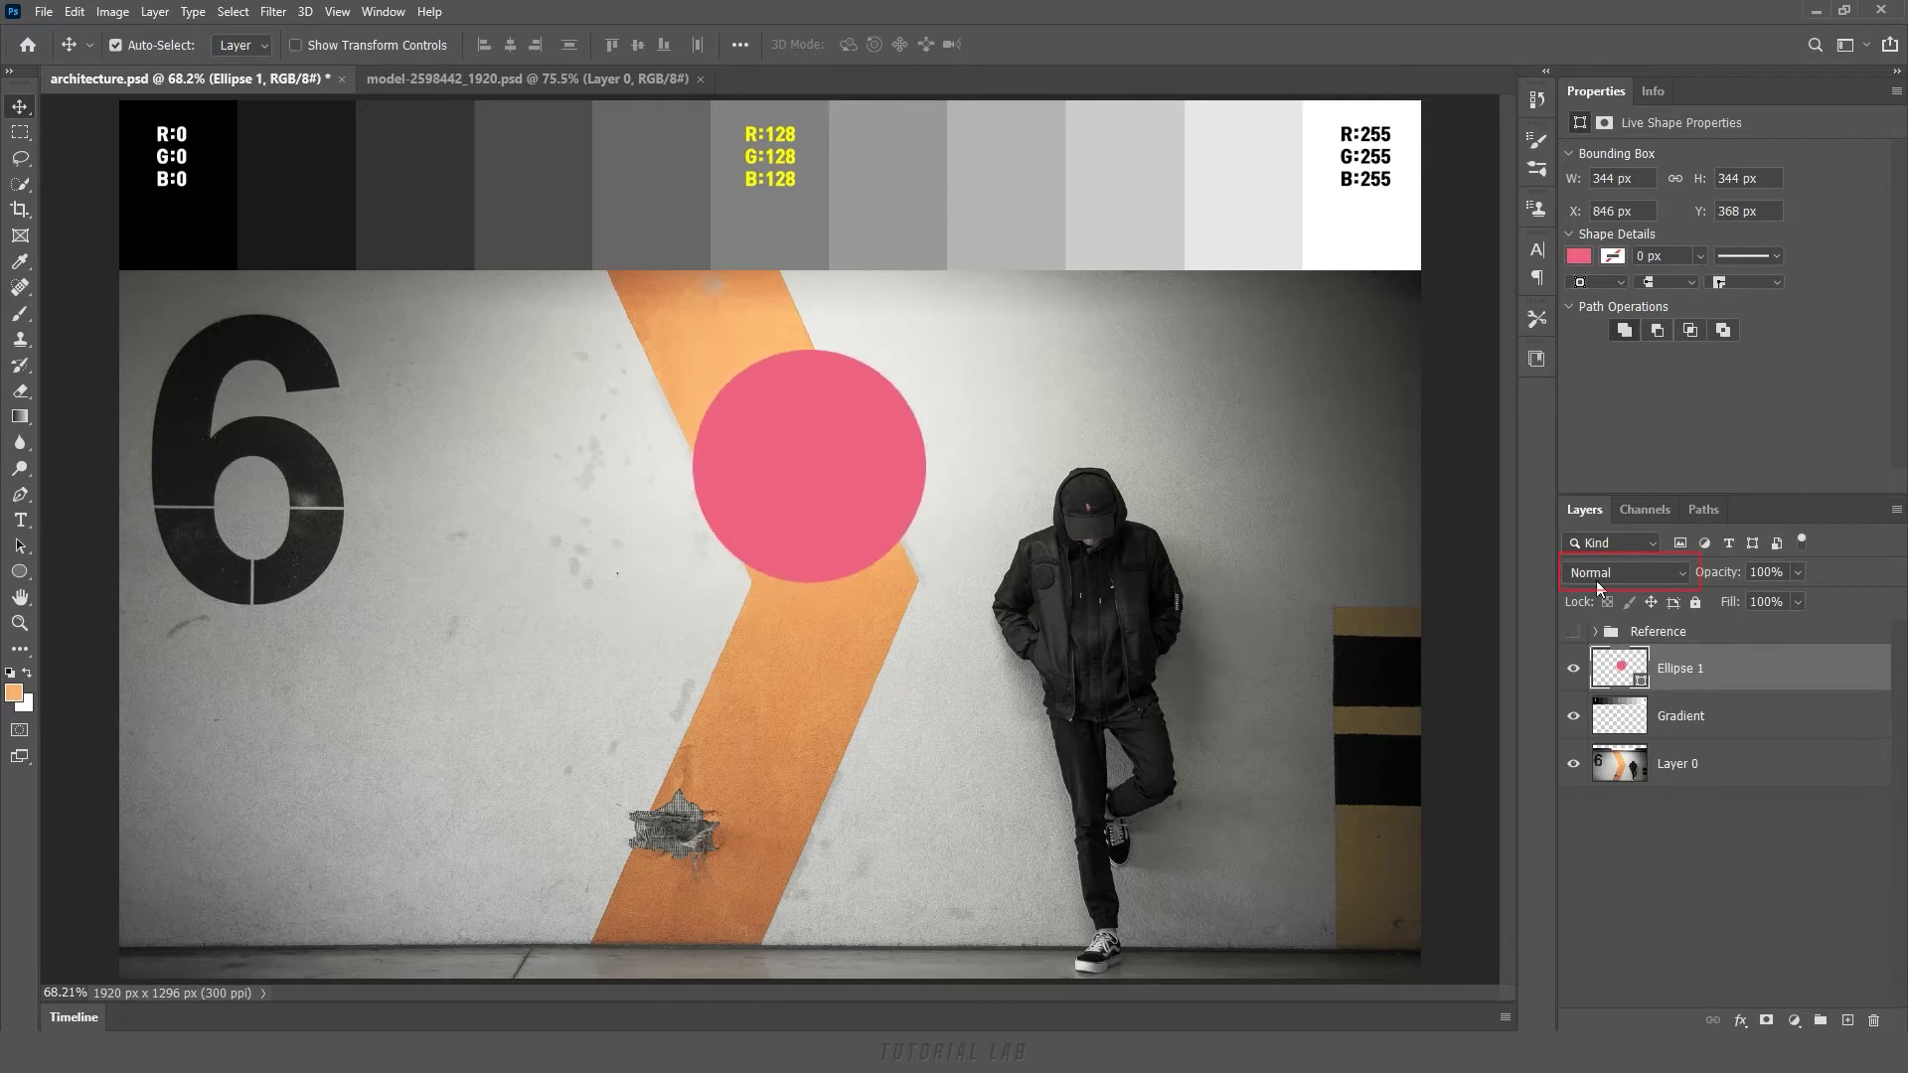
{"action": "left_click_drag", "start_coordinate": [823, 494], "coordinate": [821, 475]}
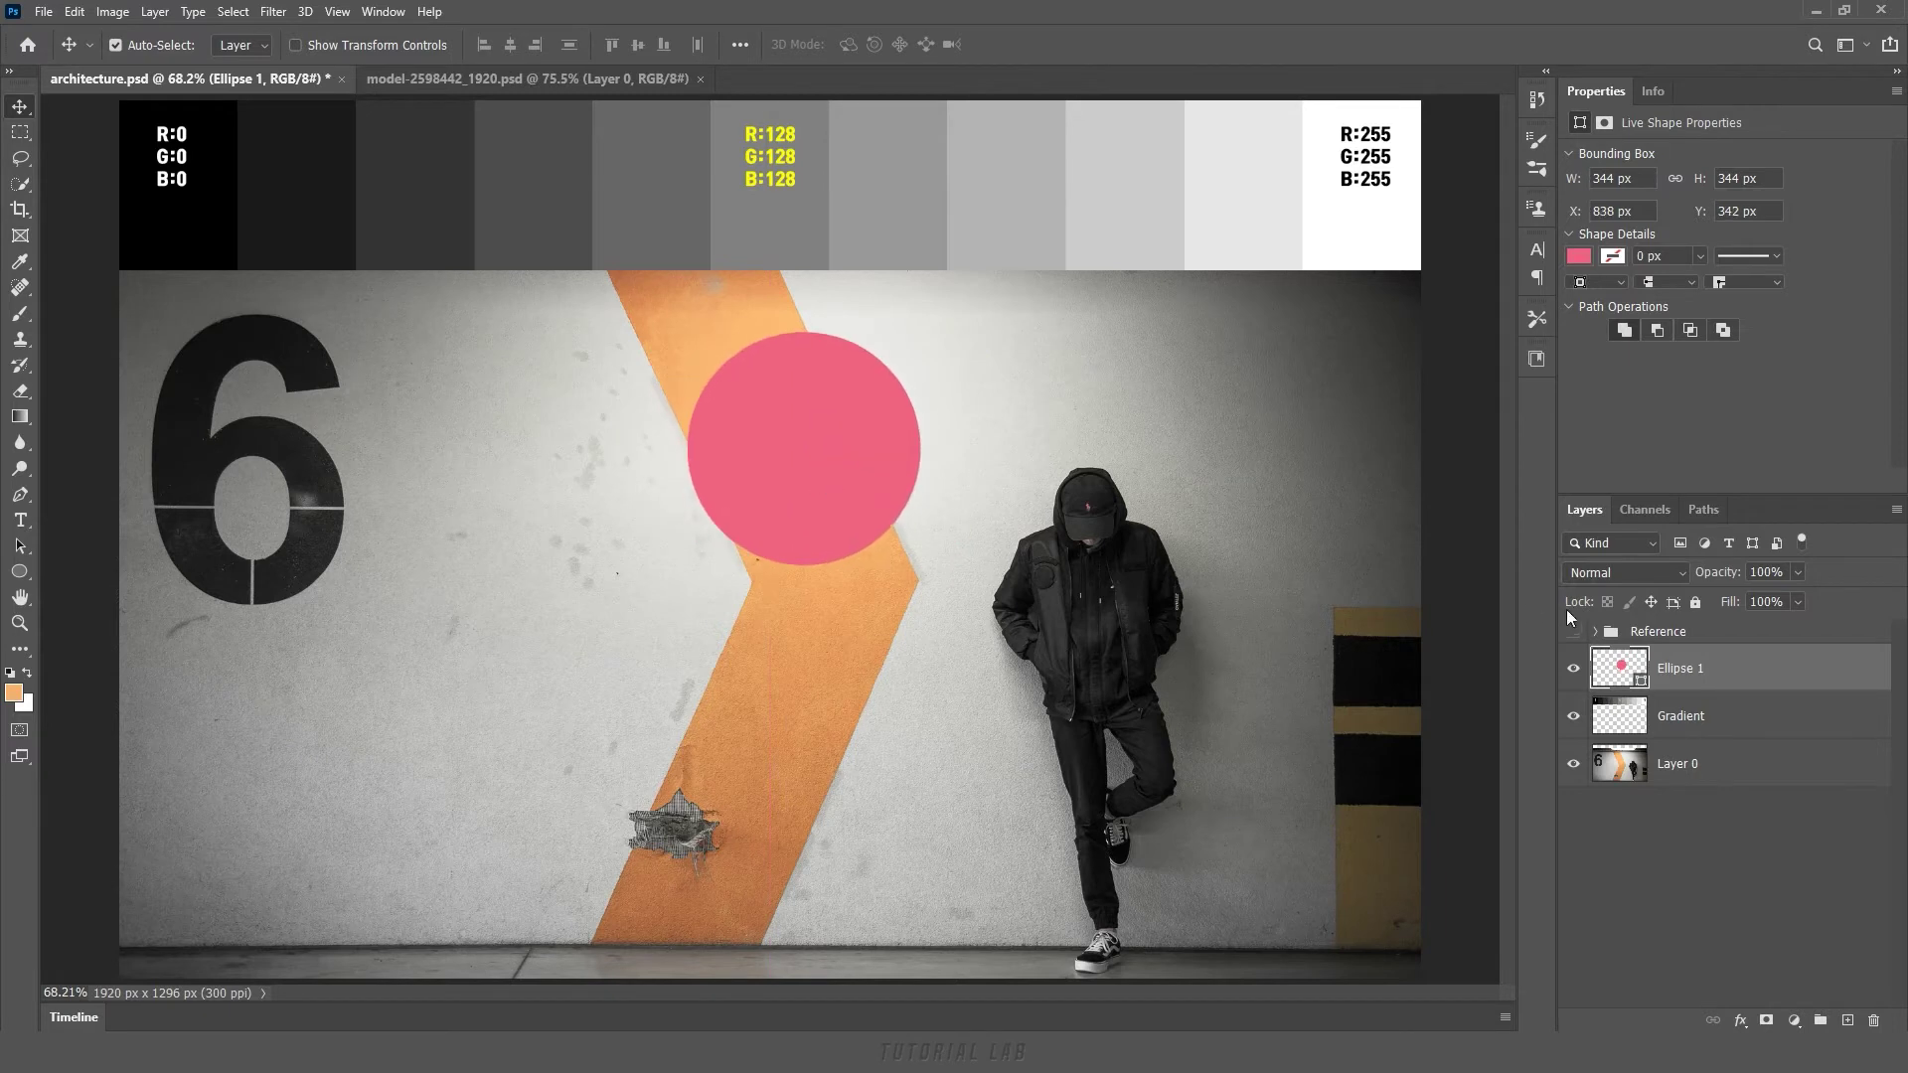
Set Ellipse 1 to Darken, place it over the 6, and lower the wall photo to Y 631 px.
{"action": "left_click", "coordinate": [1610, 573]}
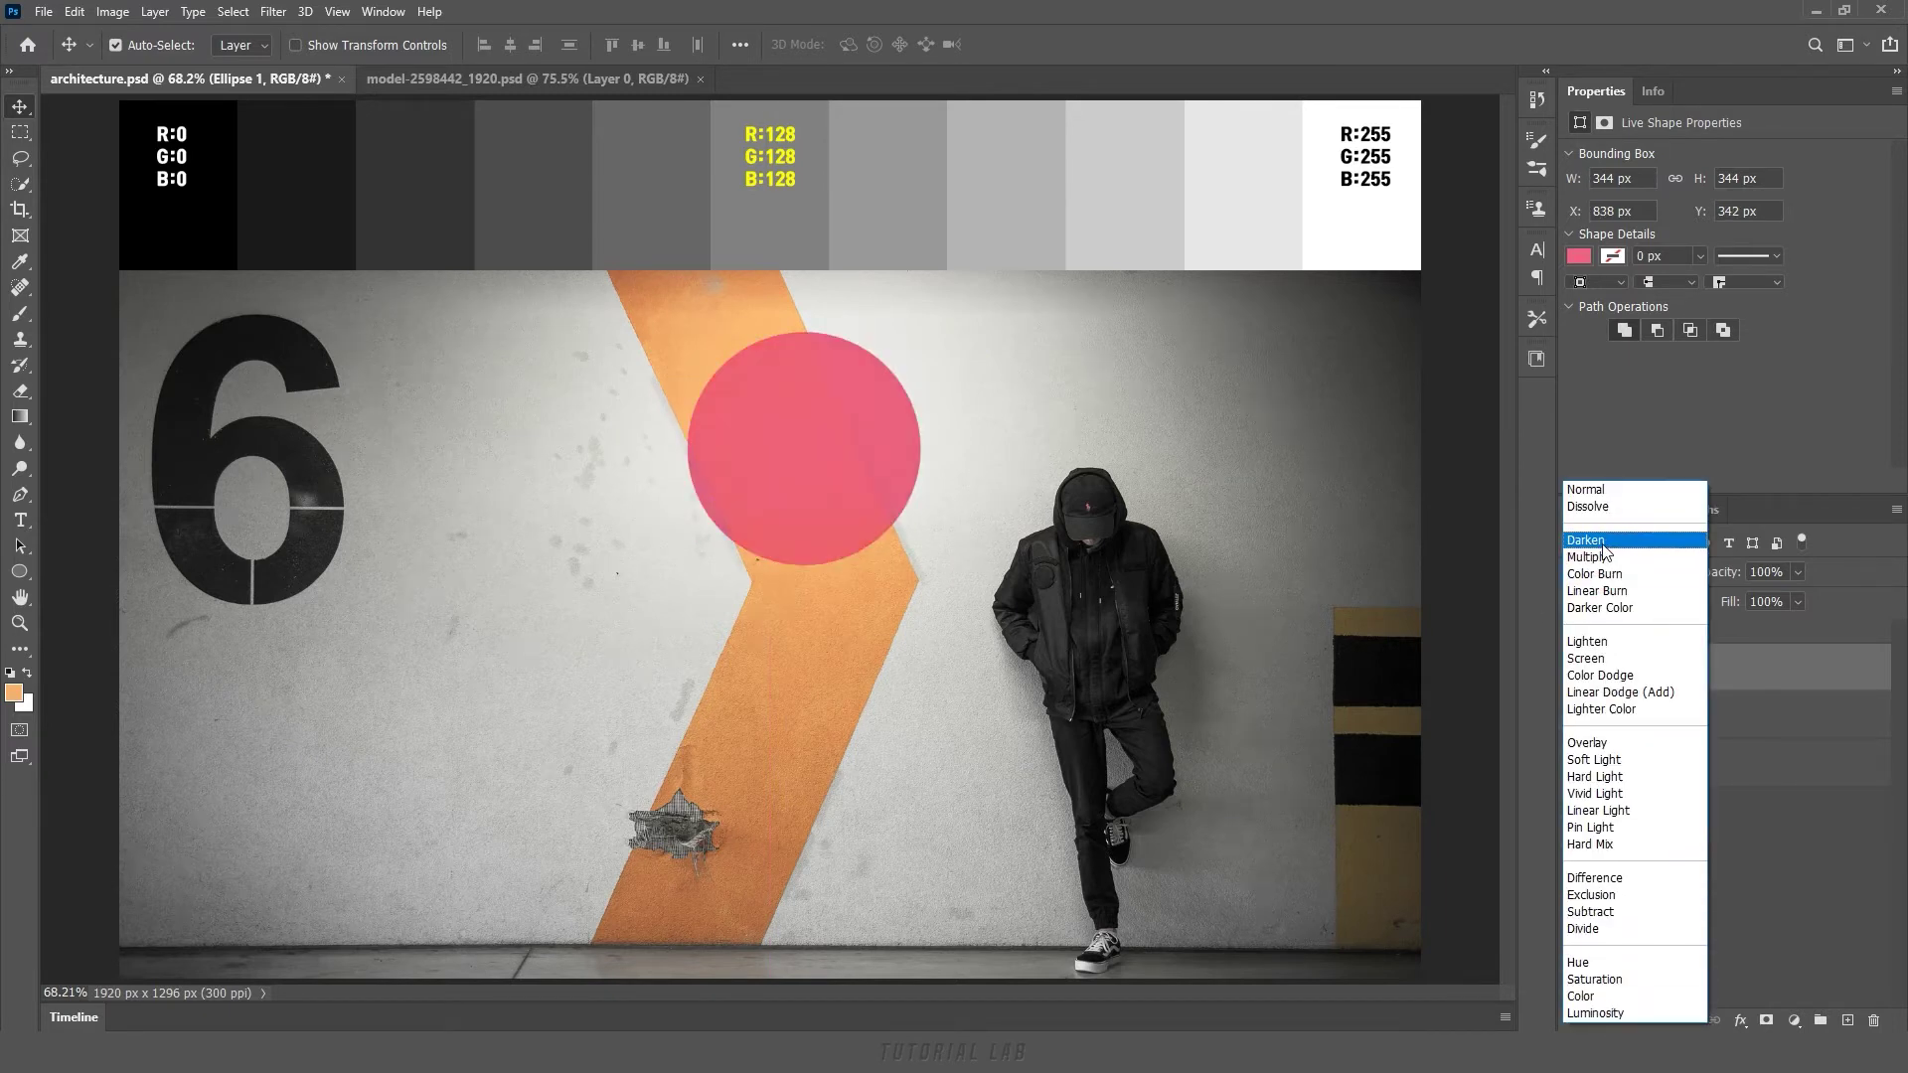
{"action": "left_click", "coordinate": [1606, 542]}
{"action": "mouse_move", "coordinate": [839, 494]}
{"action": "left_mouse_down"}
{"action": "mouse_move", "coordinate": [355, 559]}
{"action": "mouse_move", "coordinate": [810, 770]}
{"action": "mouse_move", "coordinate": [1125, 563]}
{"action": "mouse_move", "coordinate": [1124, 729]}
{"action": "mouse_move", "coordinate": [1332, 858]}
{"action": "mouse_move", "coordinate": [1328, 486]}
{"action": "mouse_move", "coordinate": [1297, 330]}
{"action": "mouse_move", "coordinate": [739, 306]}
{"action": "mouse_move", "coordinate": [378, 343]}
{"action": "mouse_move", "coordinate": [801, 349]}
{"action": "mouse_move", "coordinate": [806, 449]}
{"action": "left_mouse_up"}
{"action": "mouse_move", "coordinate": [882, 630]}
{"action": "left_mouse_down"}
{"action": "mouse_move", "coordinate": [852, 867]}
{"action": "mouse_move", "coordinate": [903, 636]}
{"action": "mouse_move", "coordinate": [922, 694]}
{"action": "left_mouse_up"}
{"action": "left_click", "coordinate": [817, 450]}
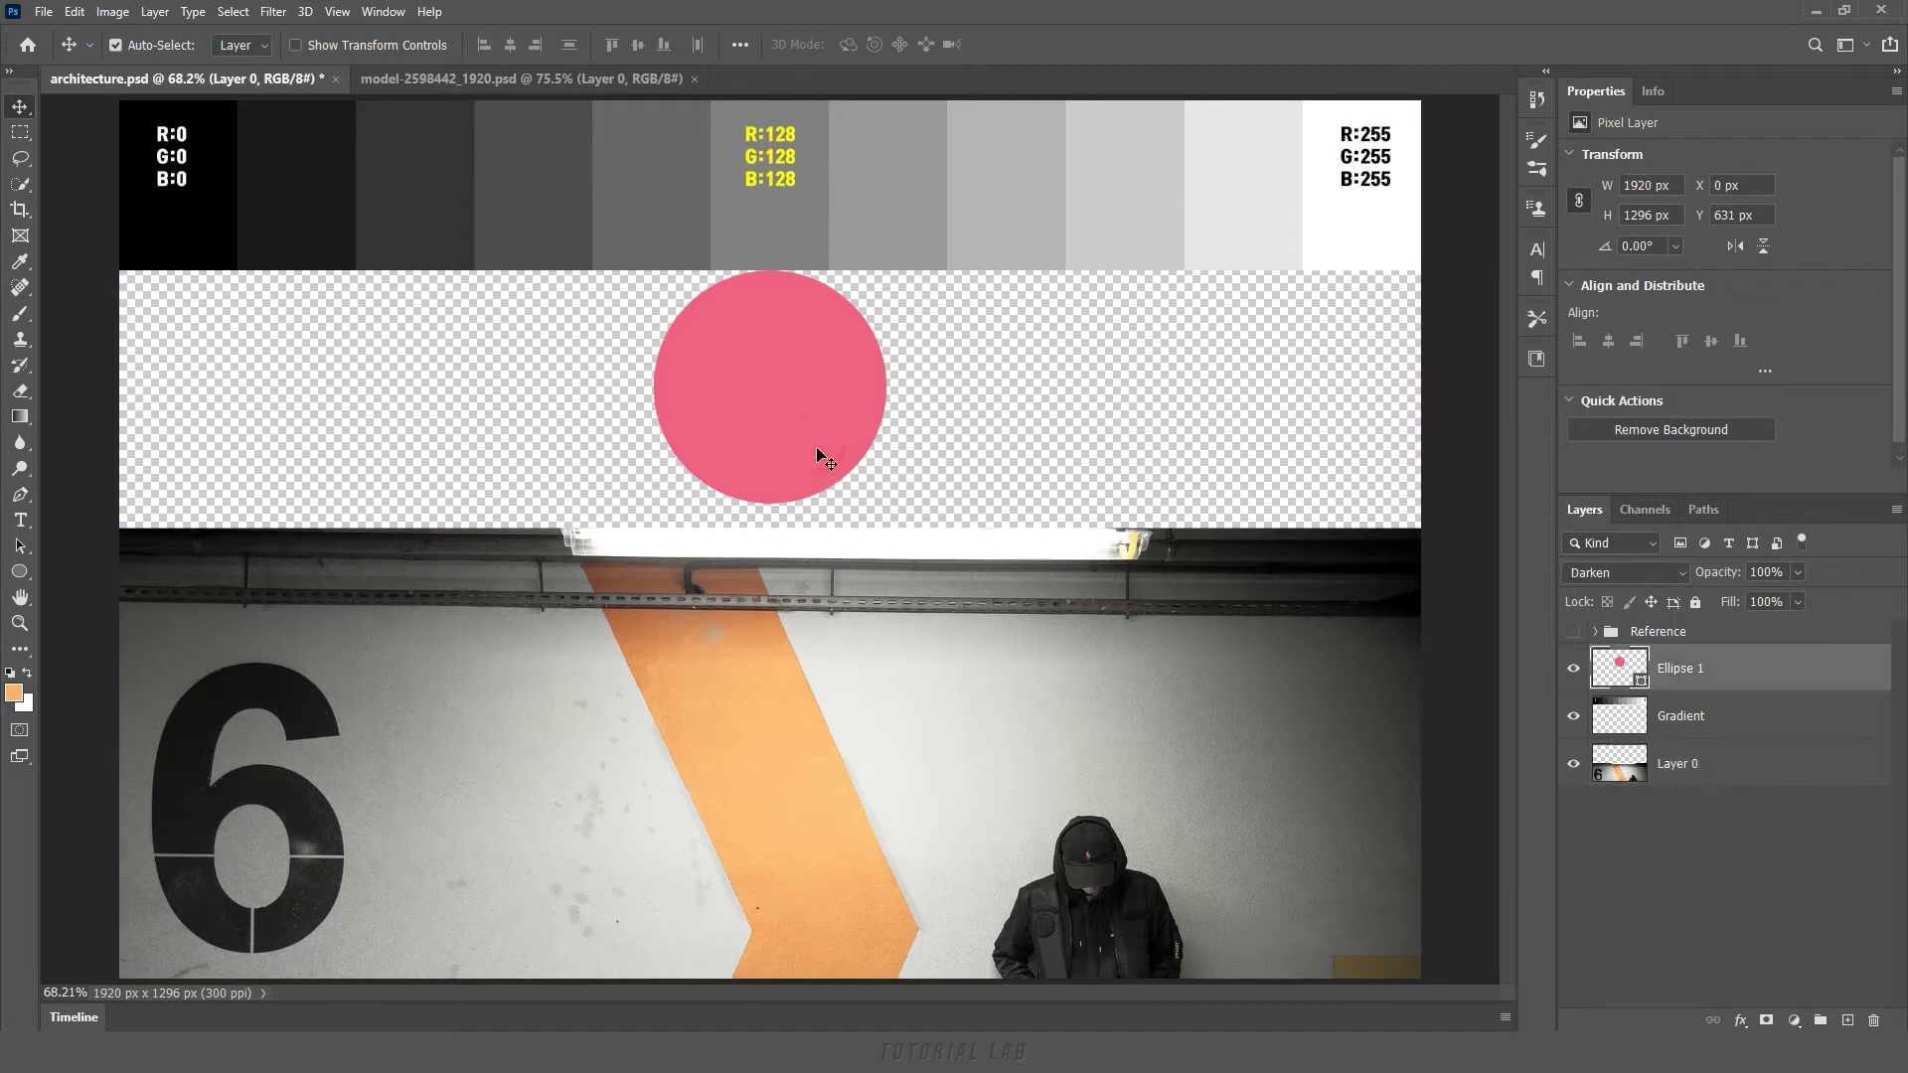
Sample the pink circle, grey 128 swatch and their overlap (R128 G97 B127), then clear samplers.
{"action": "left_click_drag", "start_coordinate": [815, 445], "coordinate": [813, 396]}
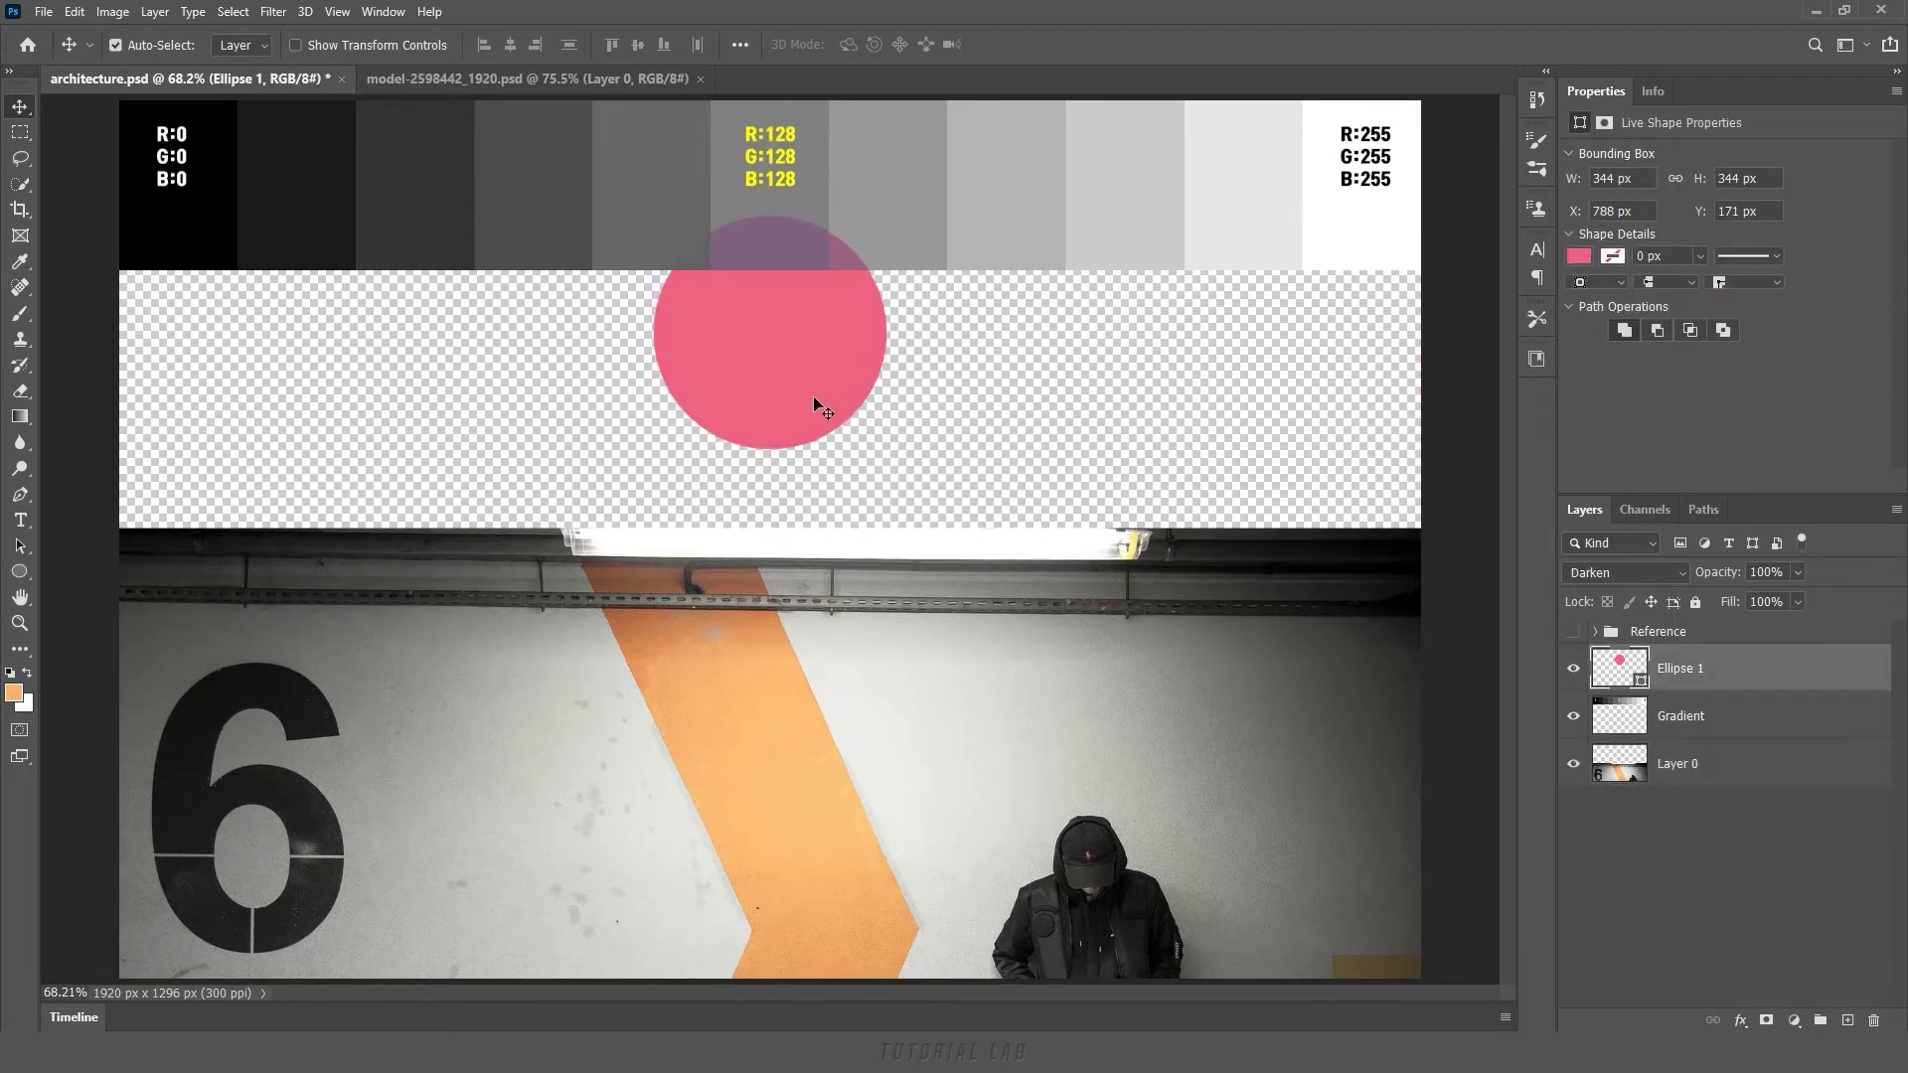
{"action": "left_click", "coordinate": [20, 262]}
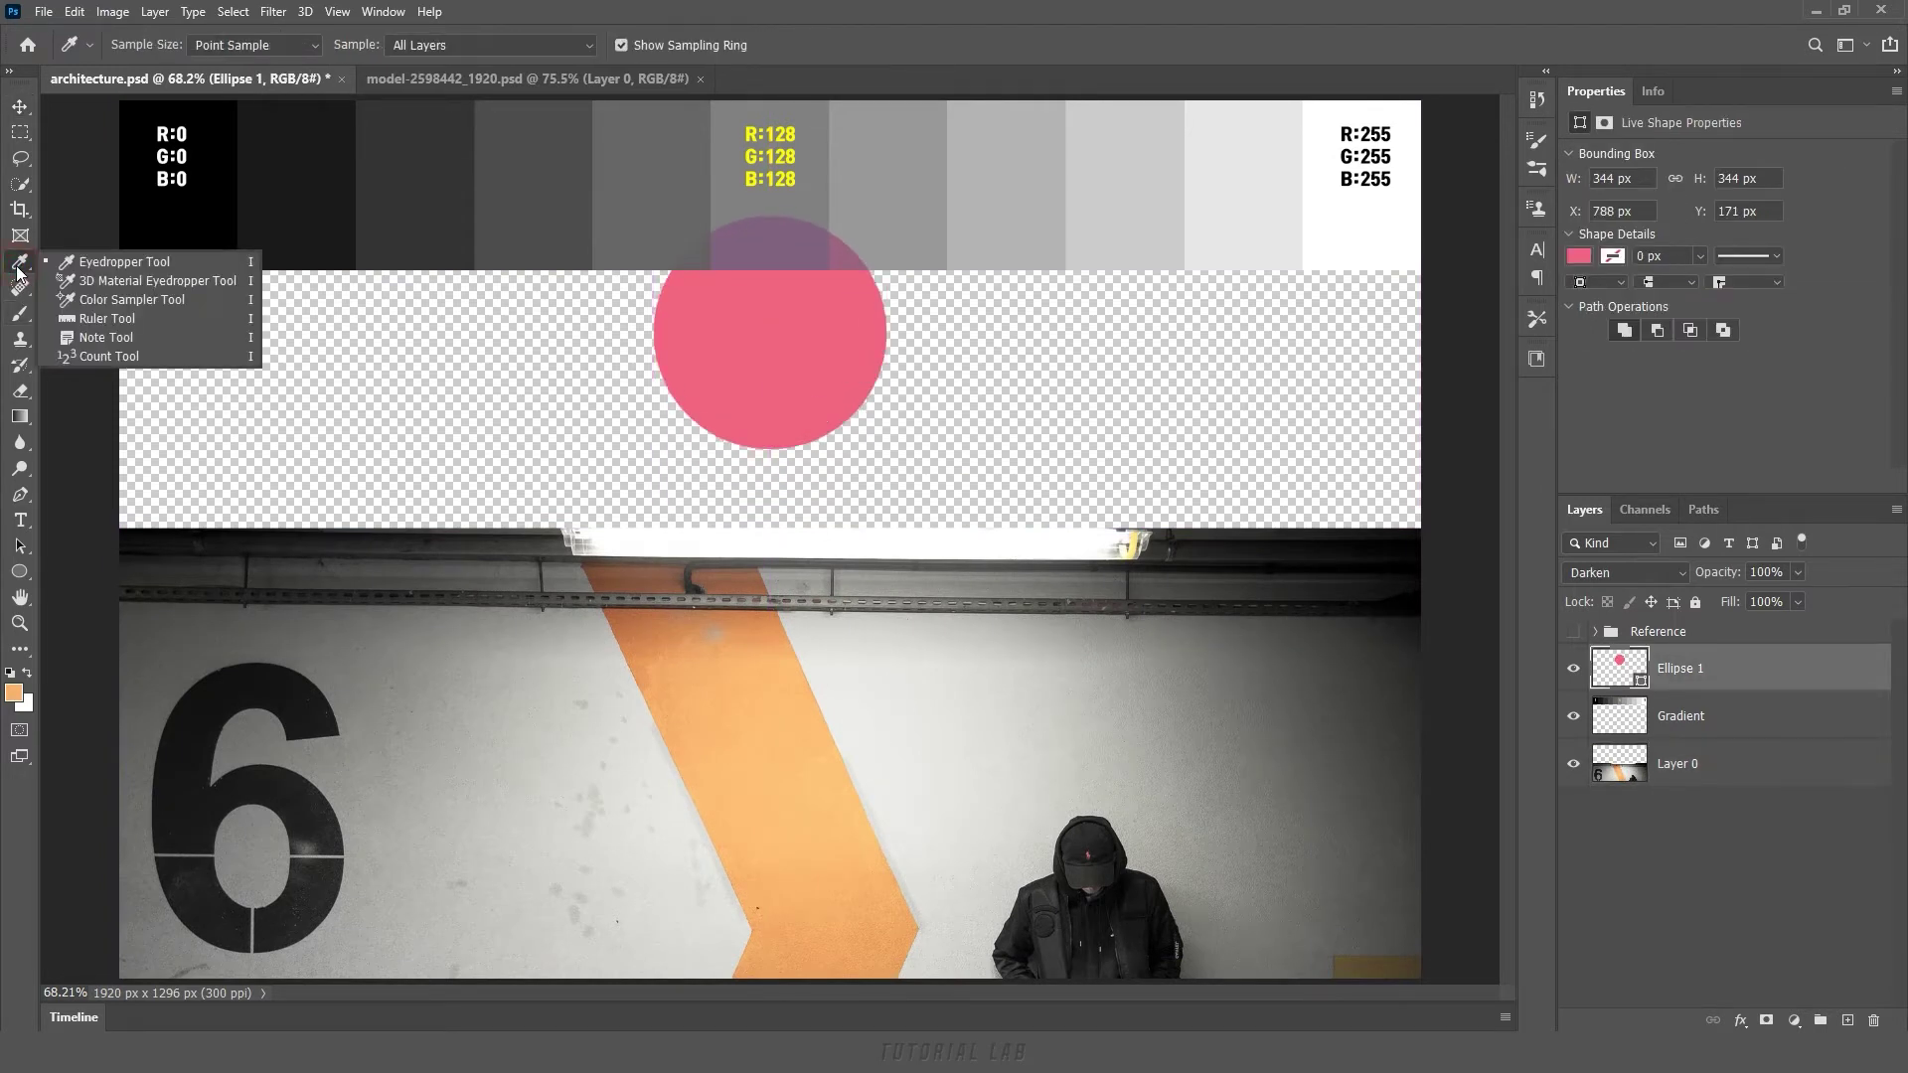
{"action": "left_click", "coordinate": [100, 300]}
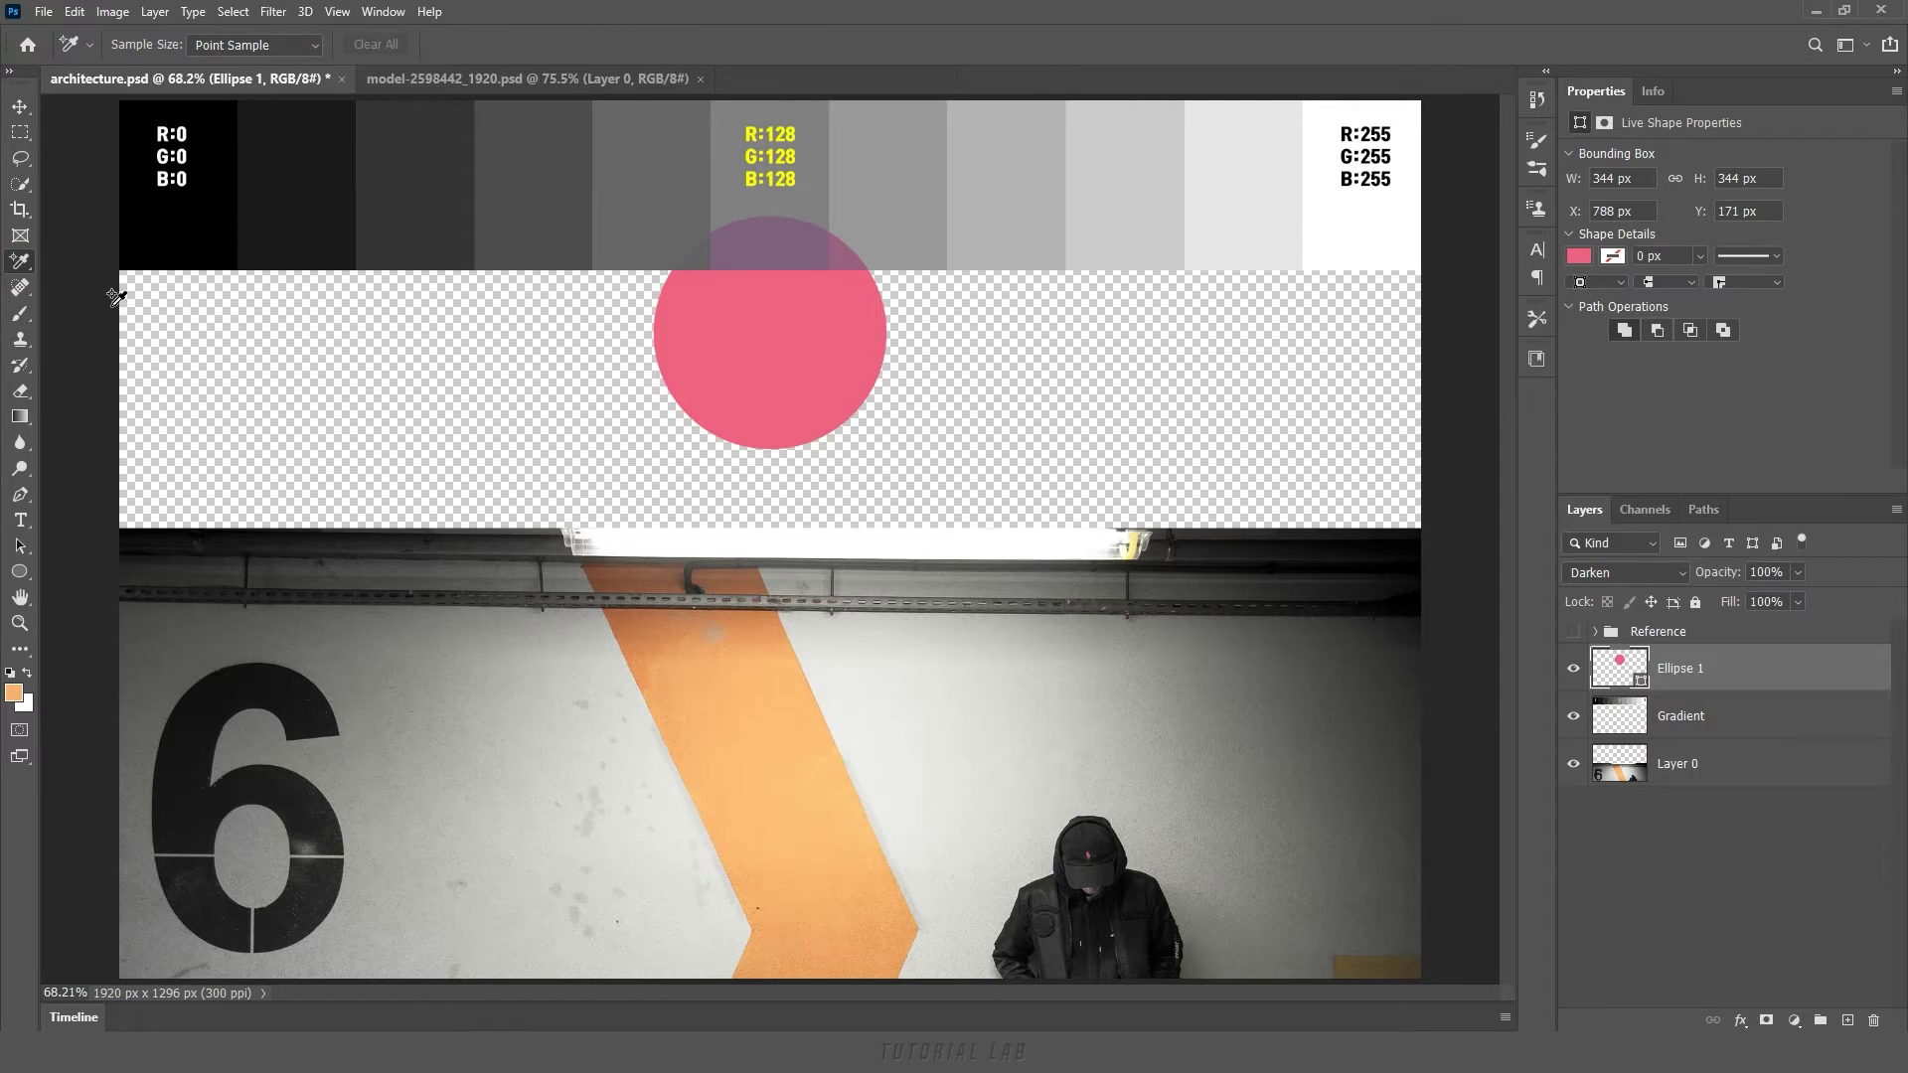
{"action": "left_click", "coordinate": [780, 357]}
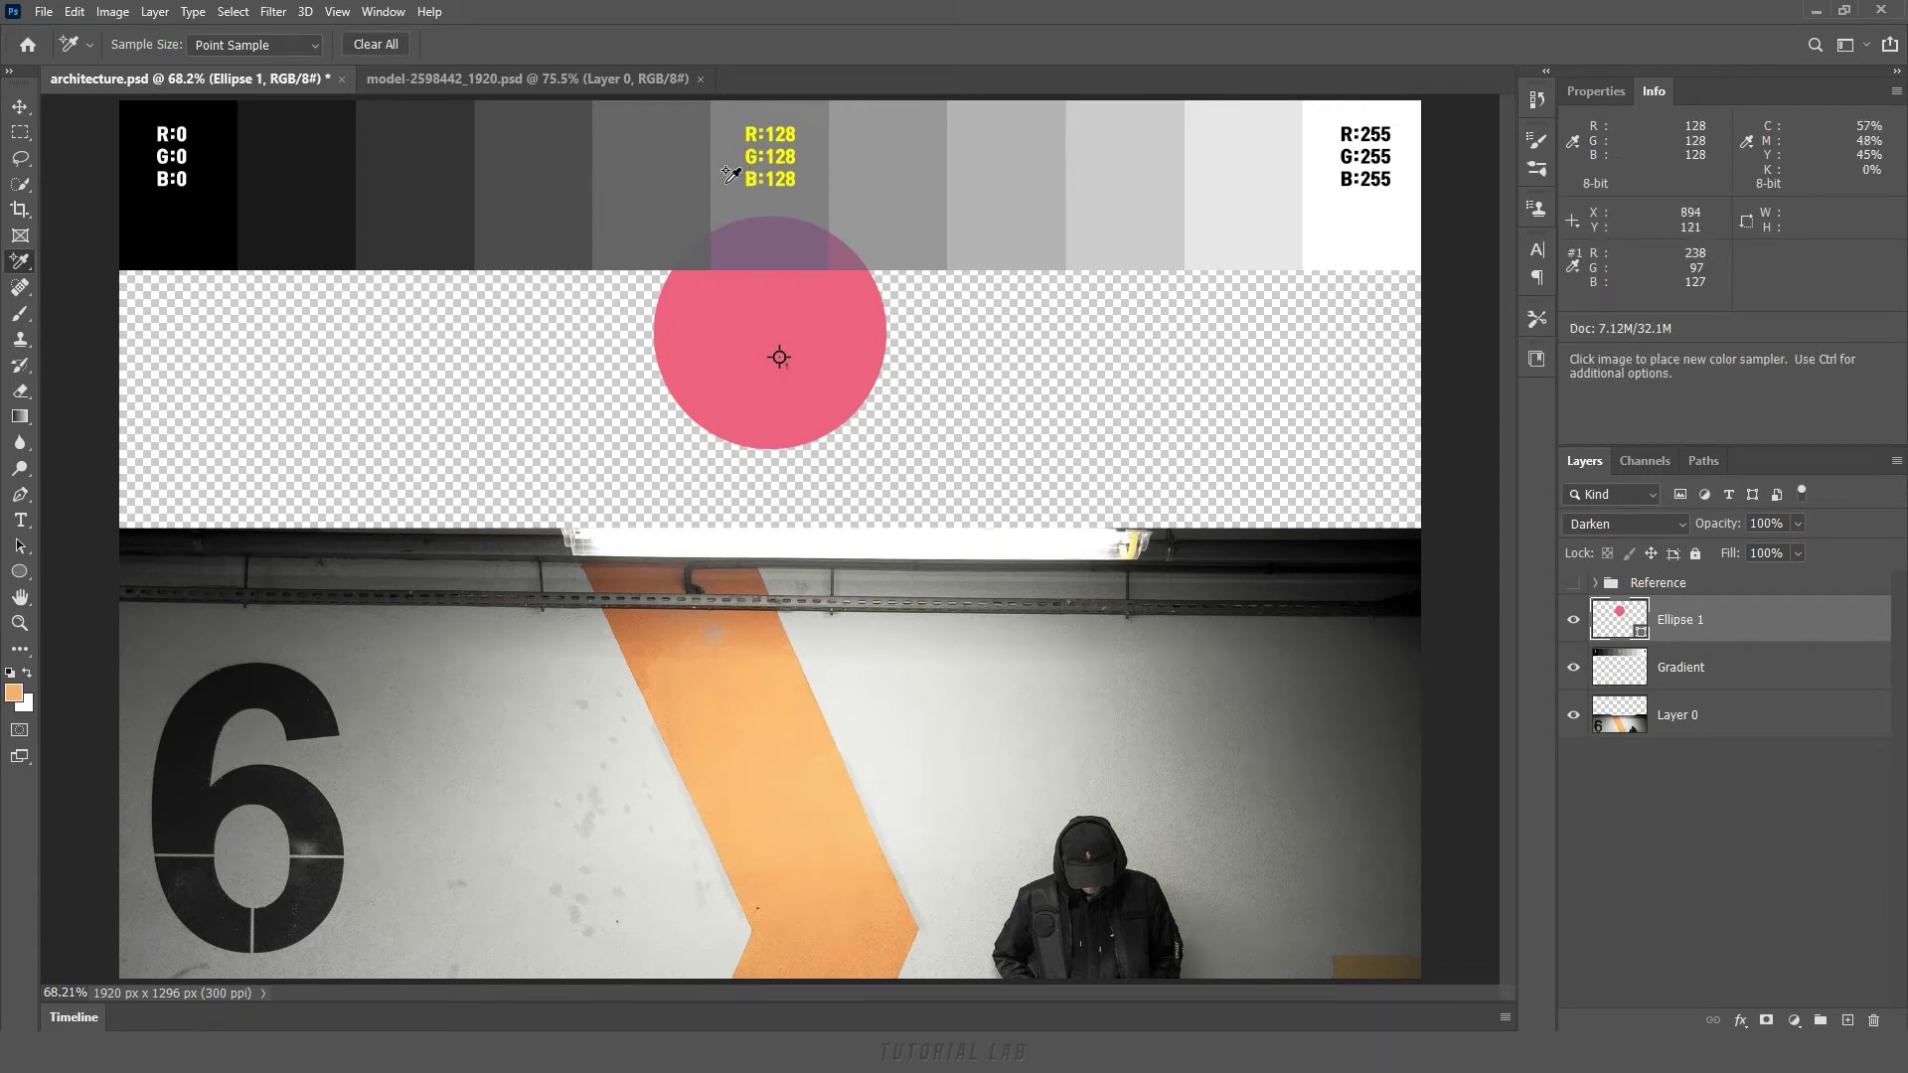
{"action": "left_click", "coordinate": [726, 182]}
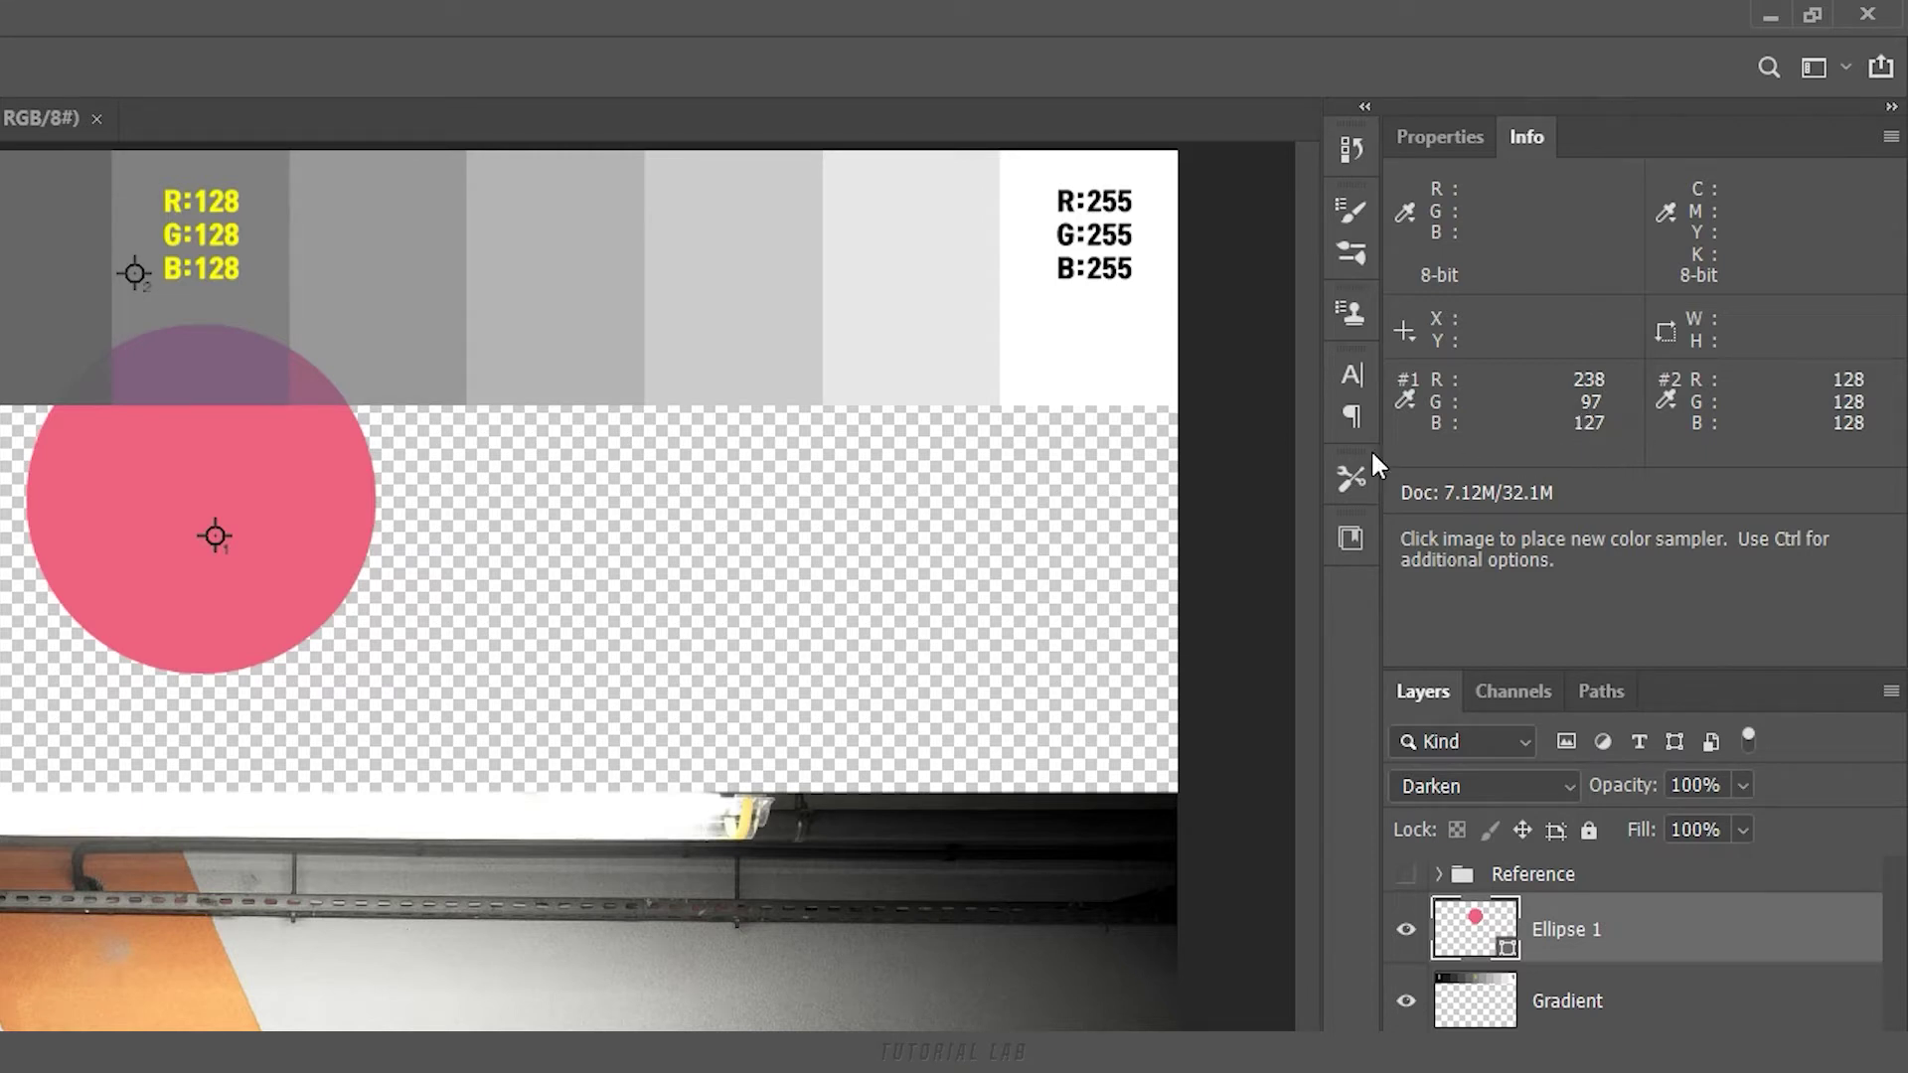
{"action": "left_click", "coordinate": [213, 379]}
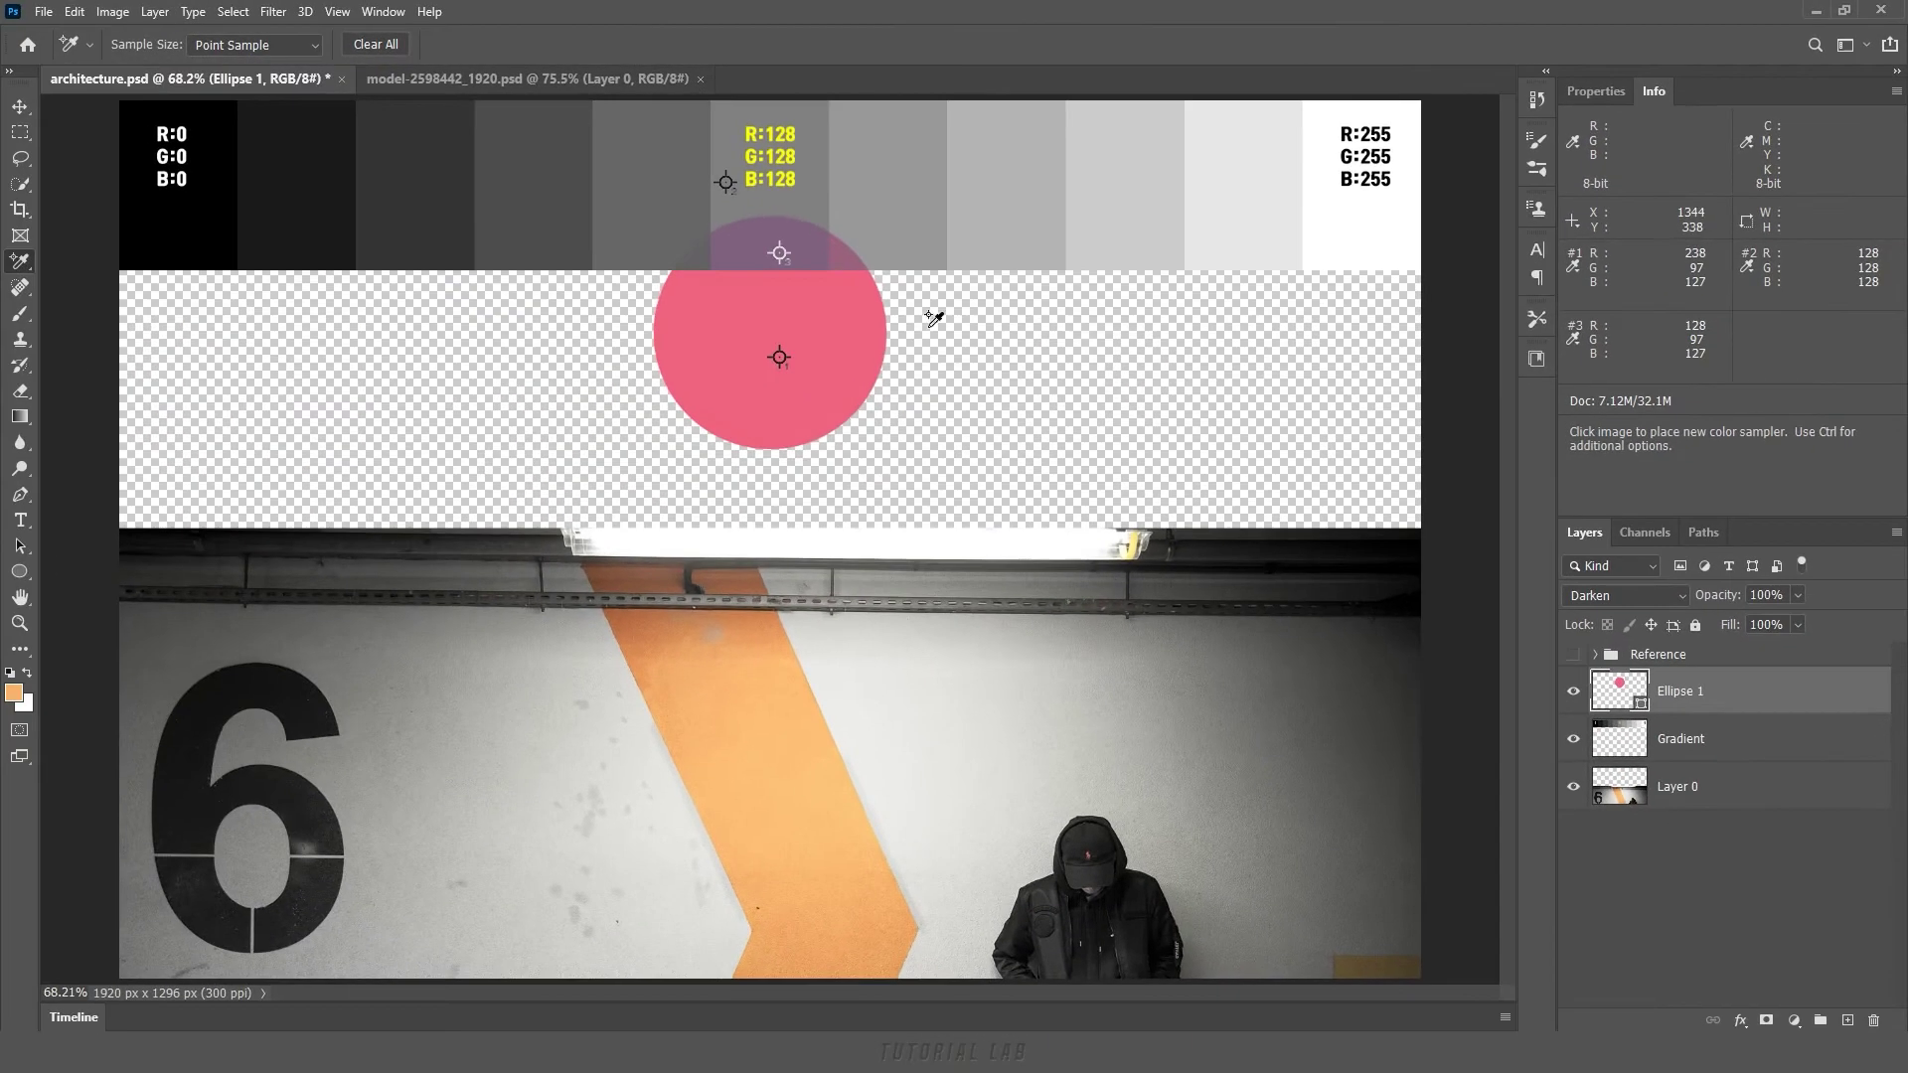
{"action": "left_click", "coordinate": [376, 44]}
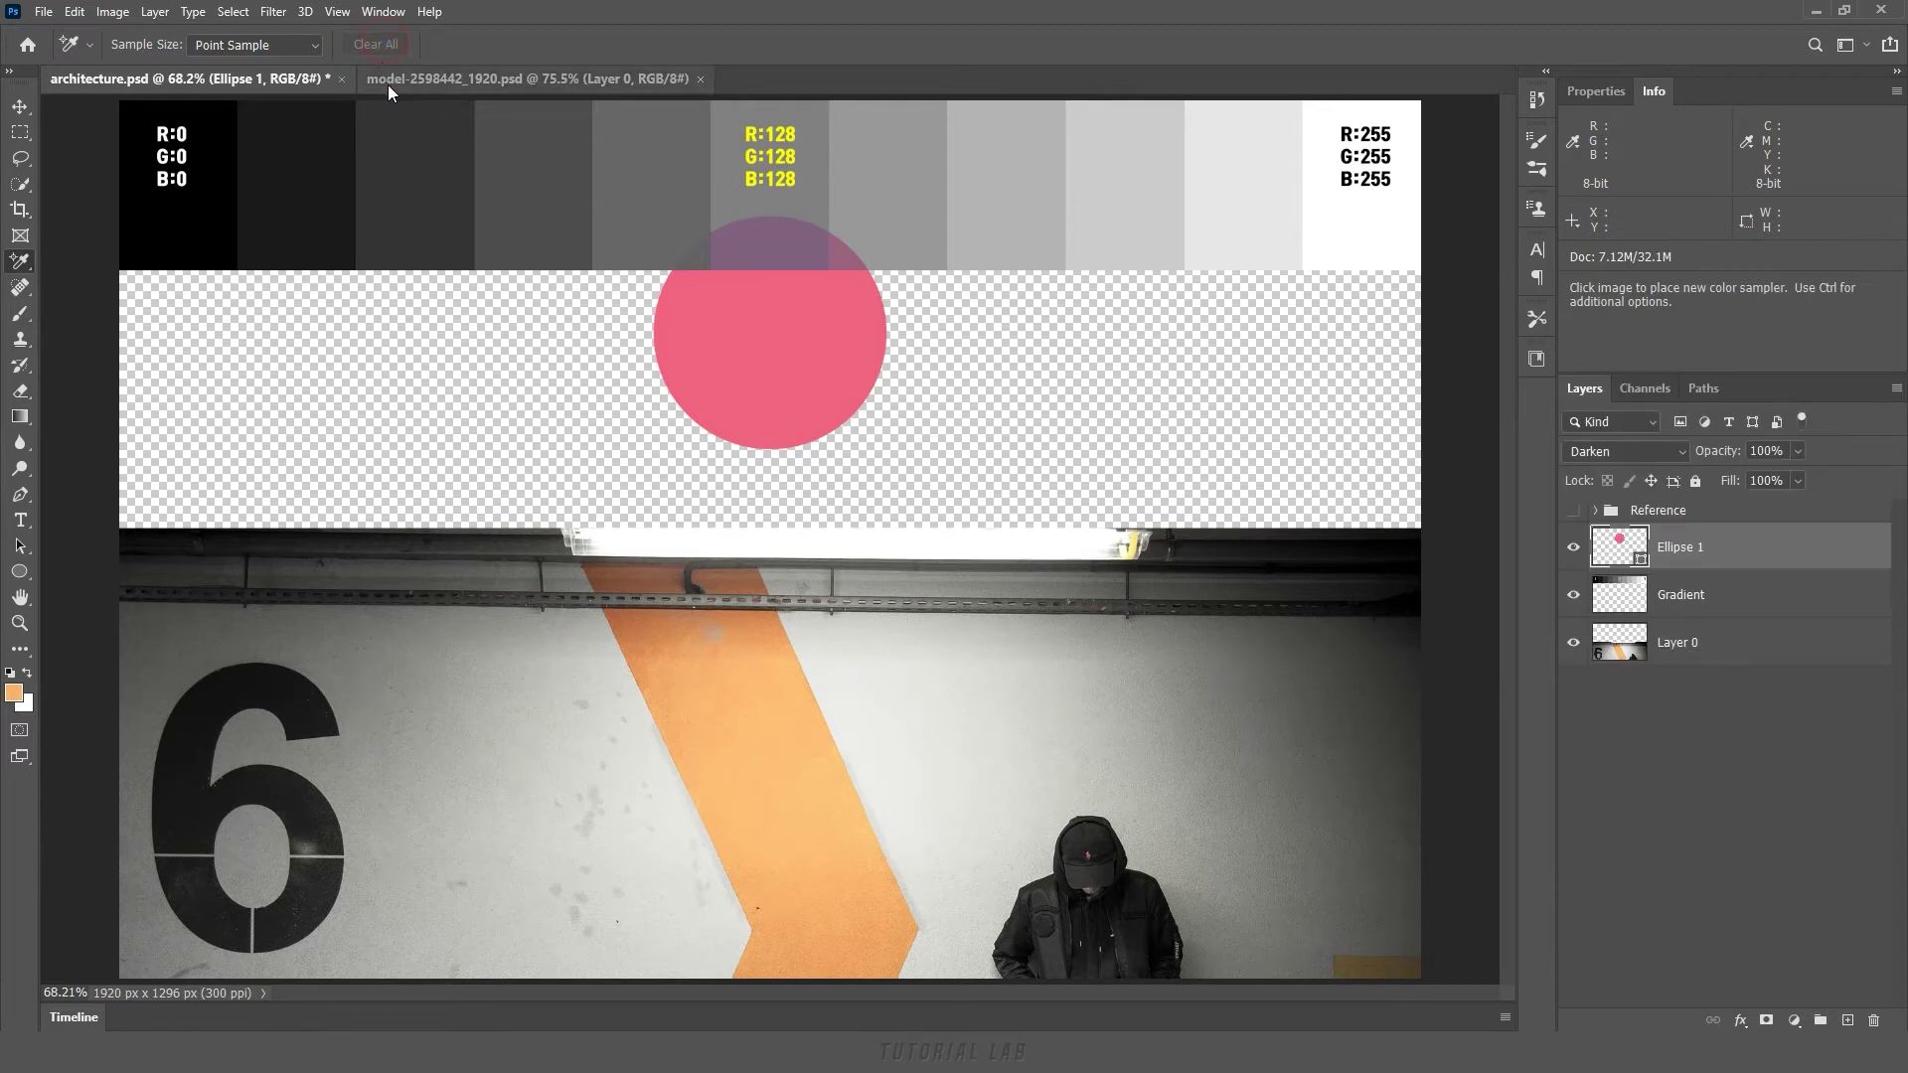
Move the circle under the white 255 swatch, sample circle, swatch and overlap (R238 G97 B127), then clear samplers.
{"action": "key", "text": "v"}
{"action": "left_click_drag", "start_coordinate": [774, 349], "coordinate": [1381, 346]}
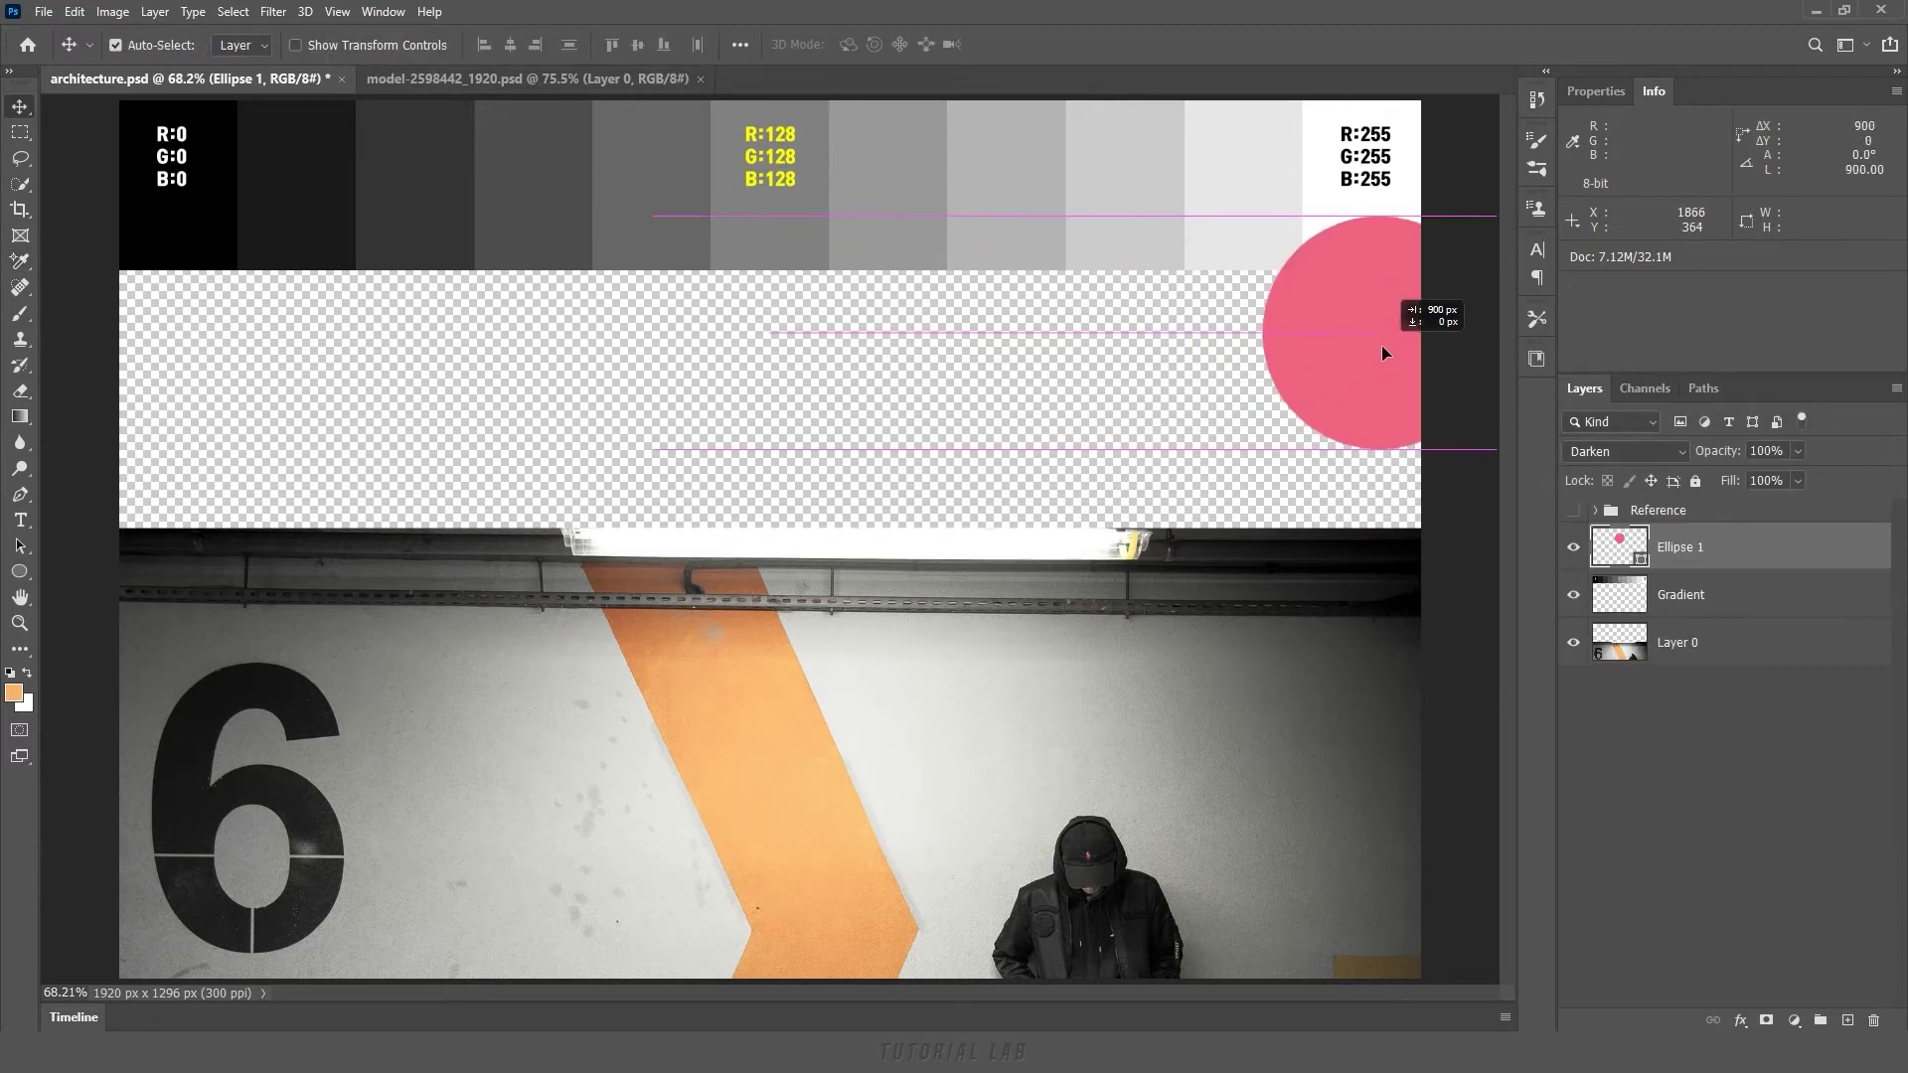
{"action": "key", "text": "i"}
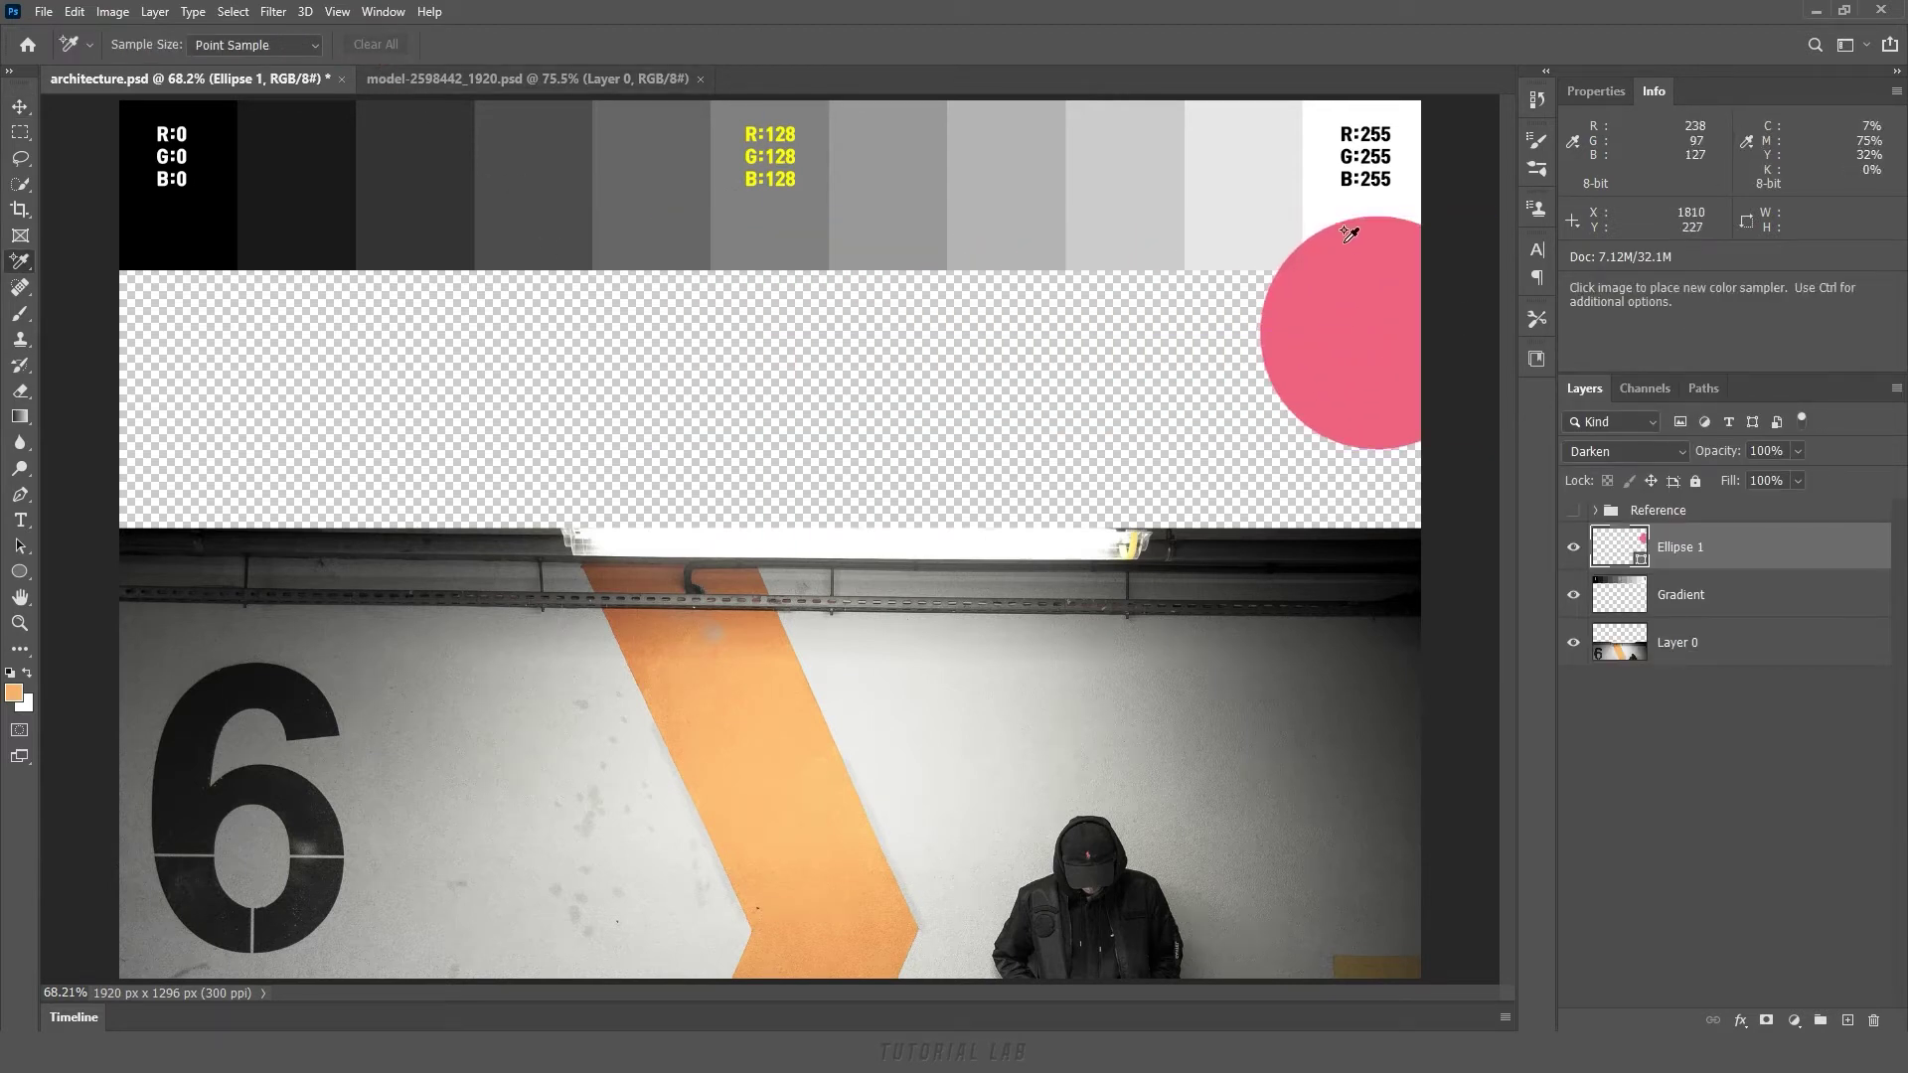
{"action": "left_click", "coordinate": [1335, 351]}
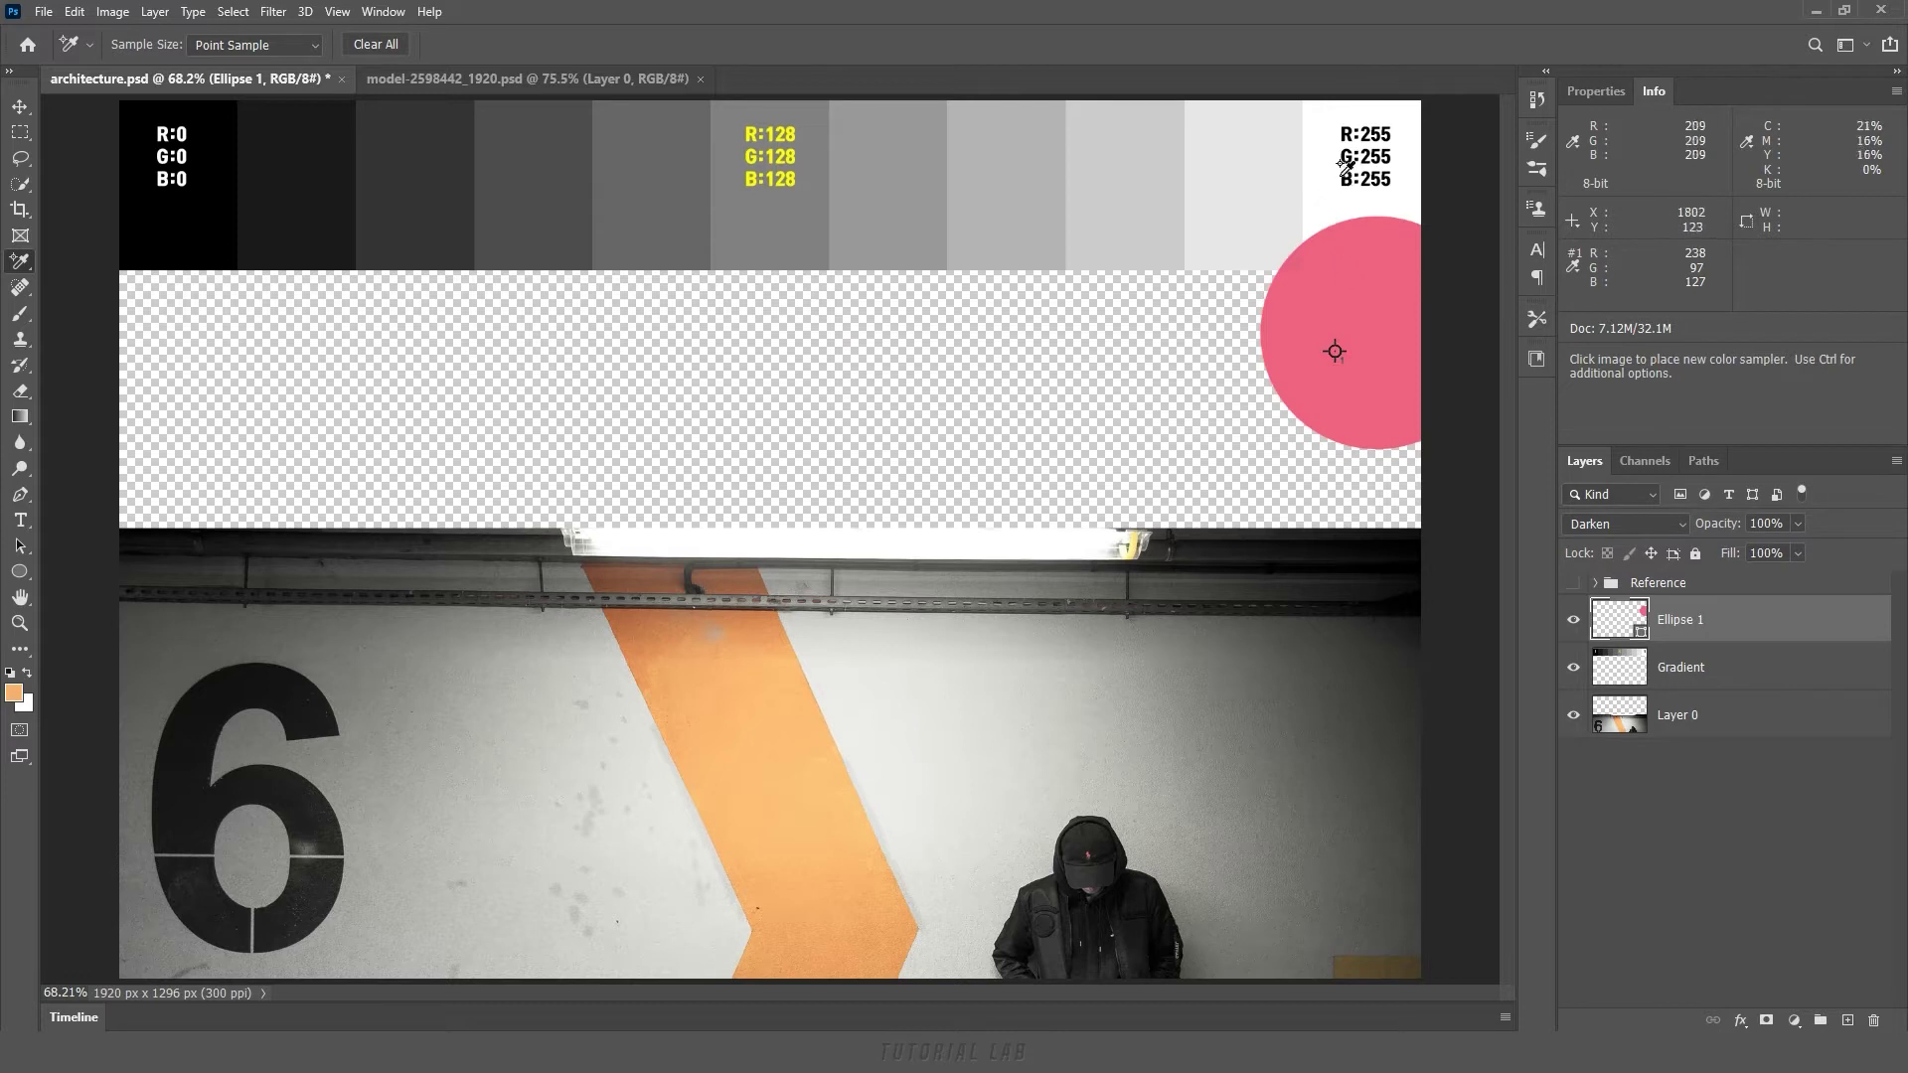
{"action": "left_click", "coordinate": [1322, 197]}
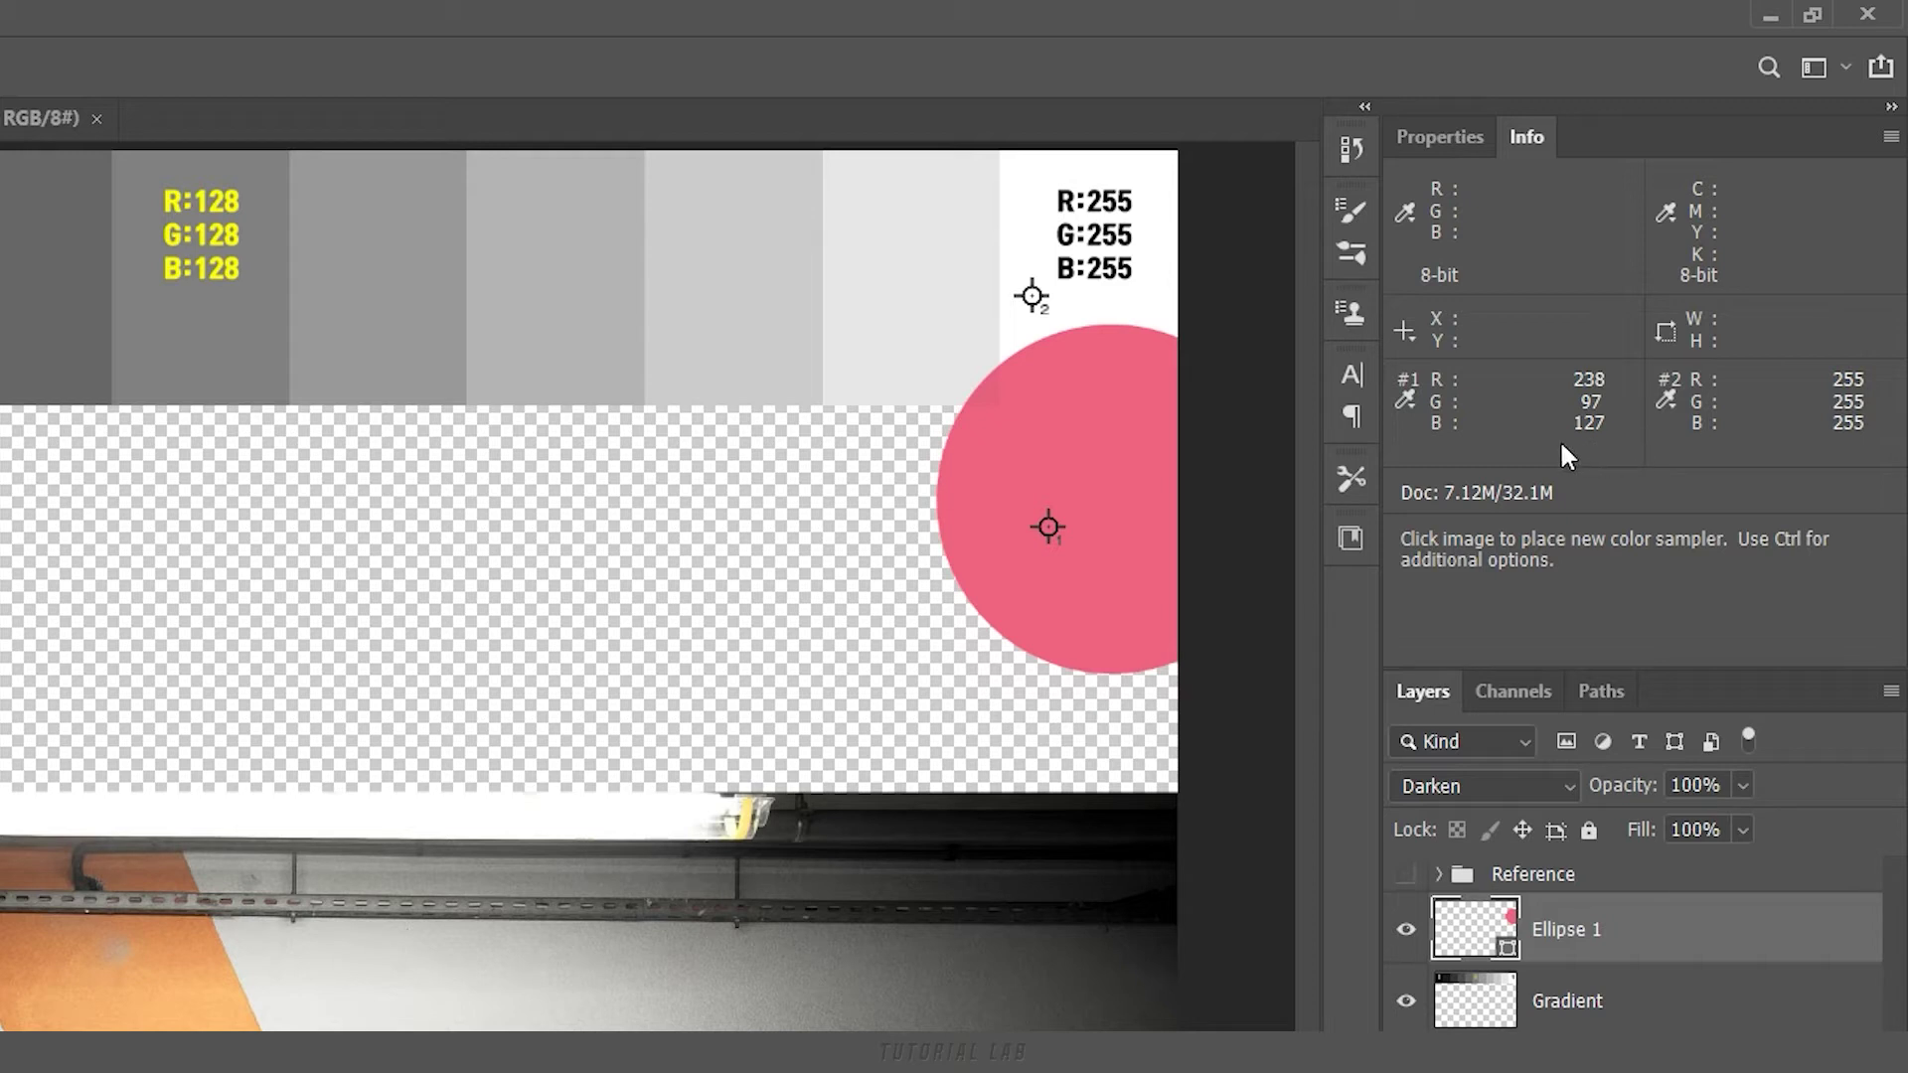
{"action": "left_click", "coordinate": [1108, 366]}
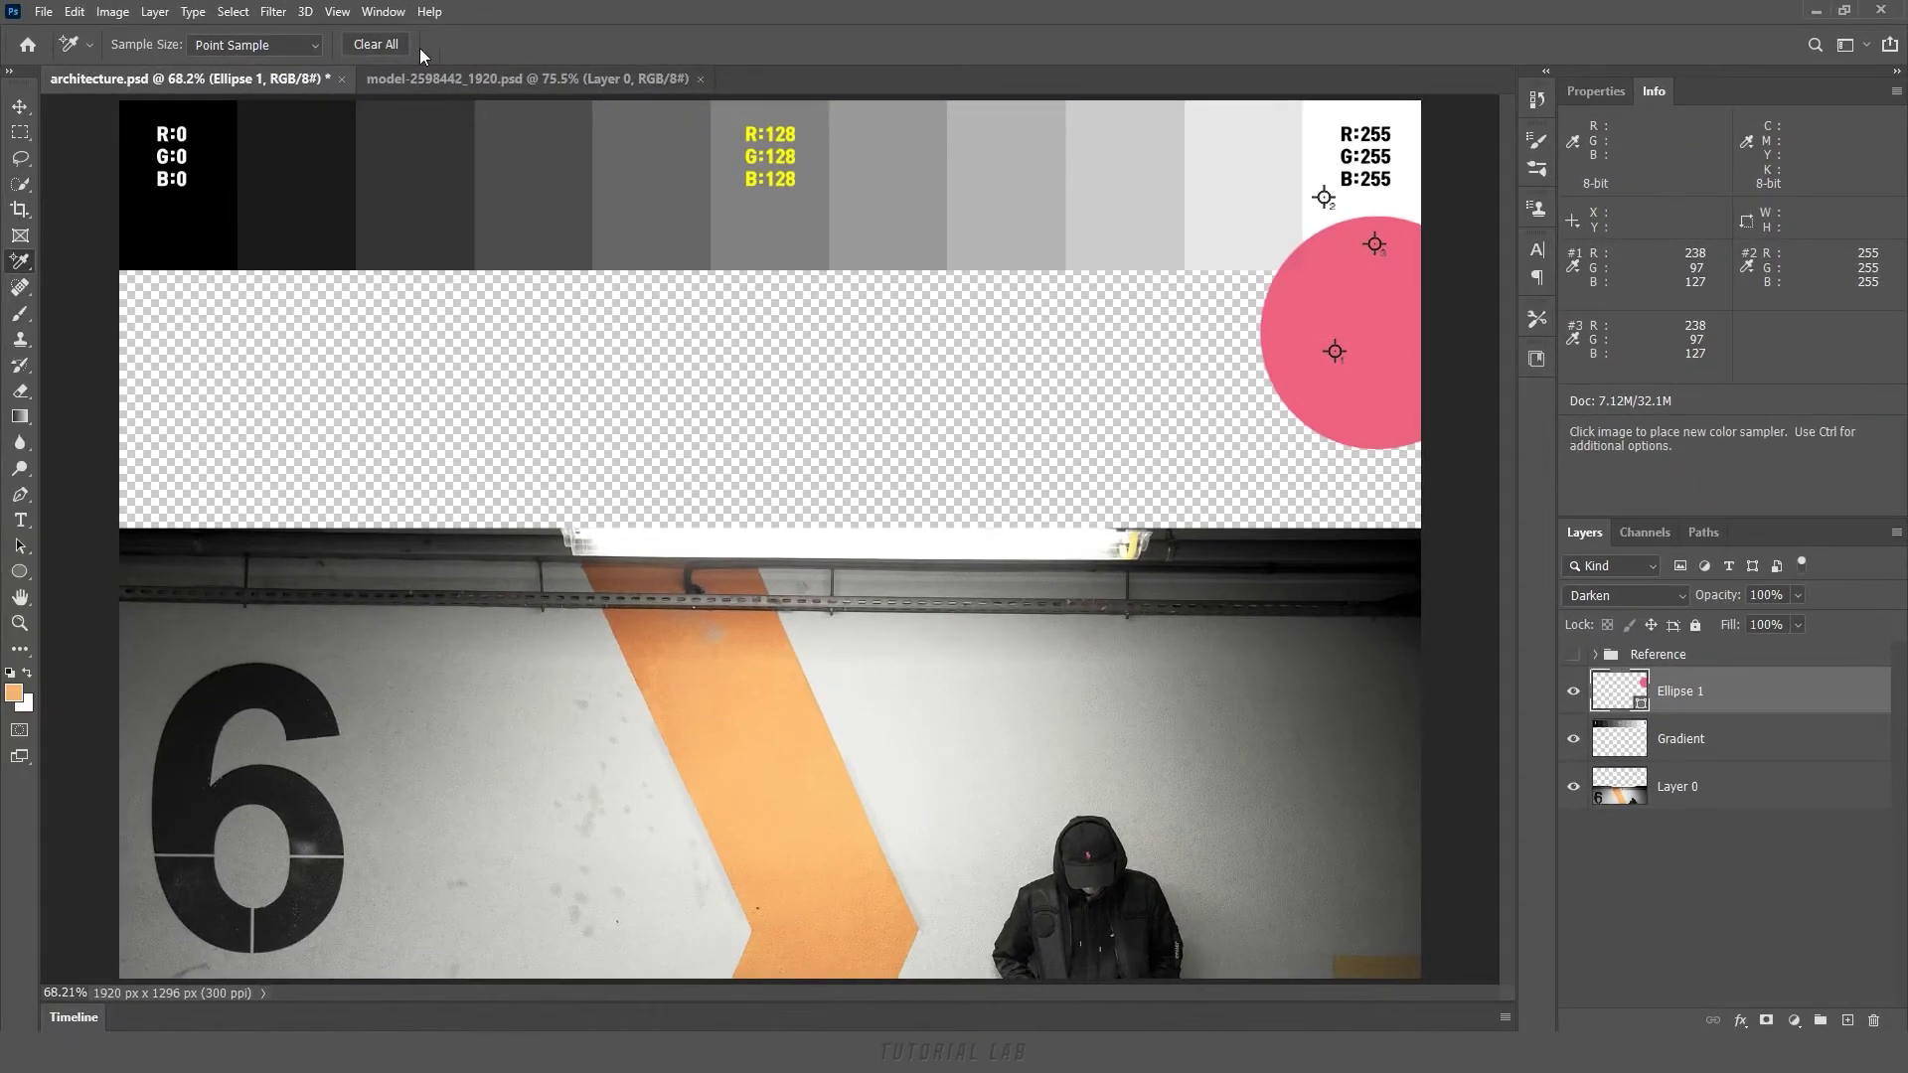
{"action": "left_click", "coordinate": [392, 46]}
Move the circle under the black 0 swatch, sample circle, swatch and overlap, then clear samplers.
{"action": "key", "text": "v"}
{"action": "mouse_move", "coordinate": [1362, 362]}
{"action": "left_mouse_down"}
{"action": "mouse_move", "coordinate": [531, 330]}
{"action": "mouse_move", "coordinate": [171, 342]}
{"action": "left_mouse_up"}
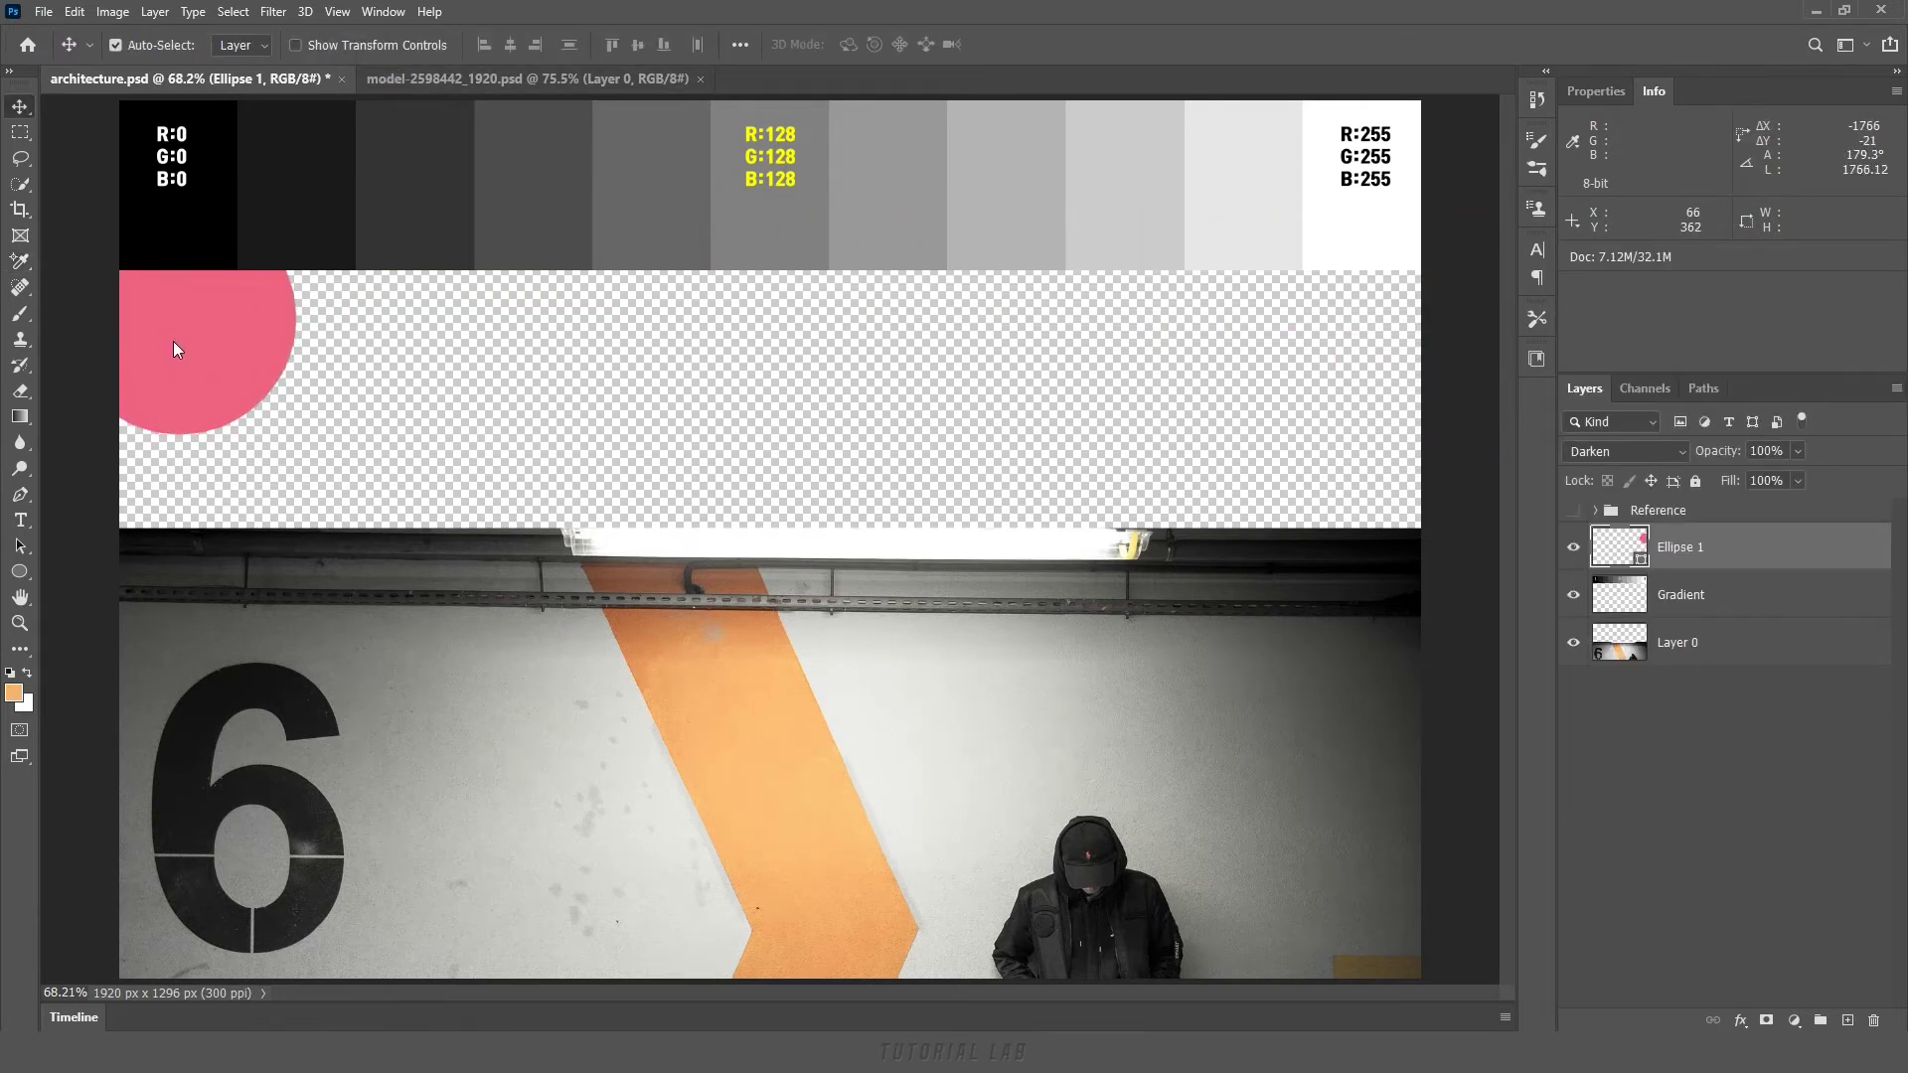
{"action": "key", "text": "i"}
{"action": "left_click", "coordinate": [187, 346]}
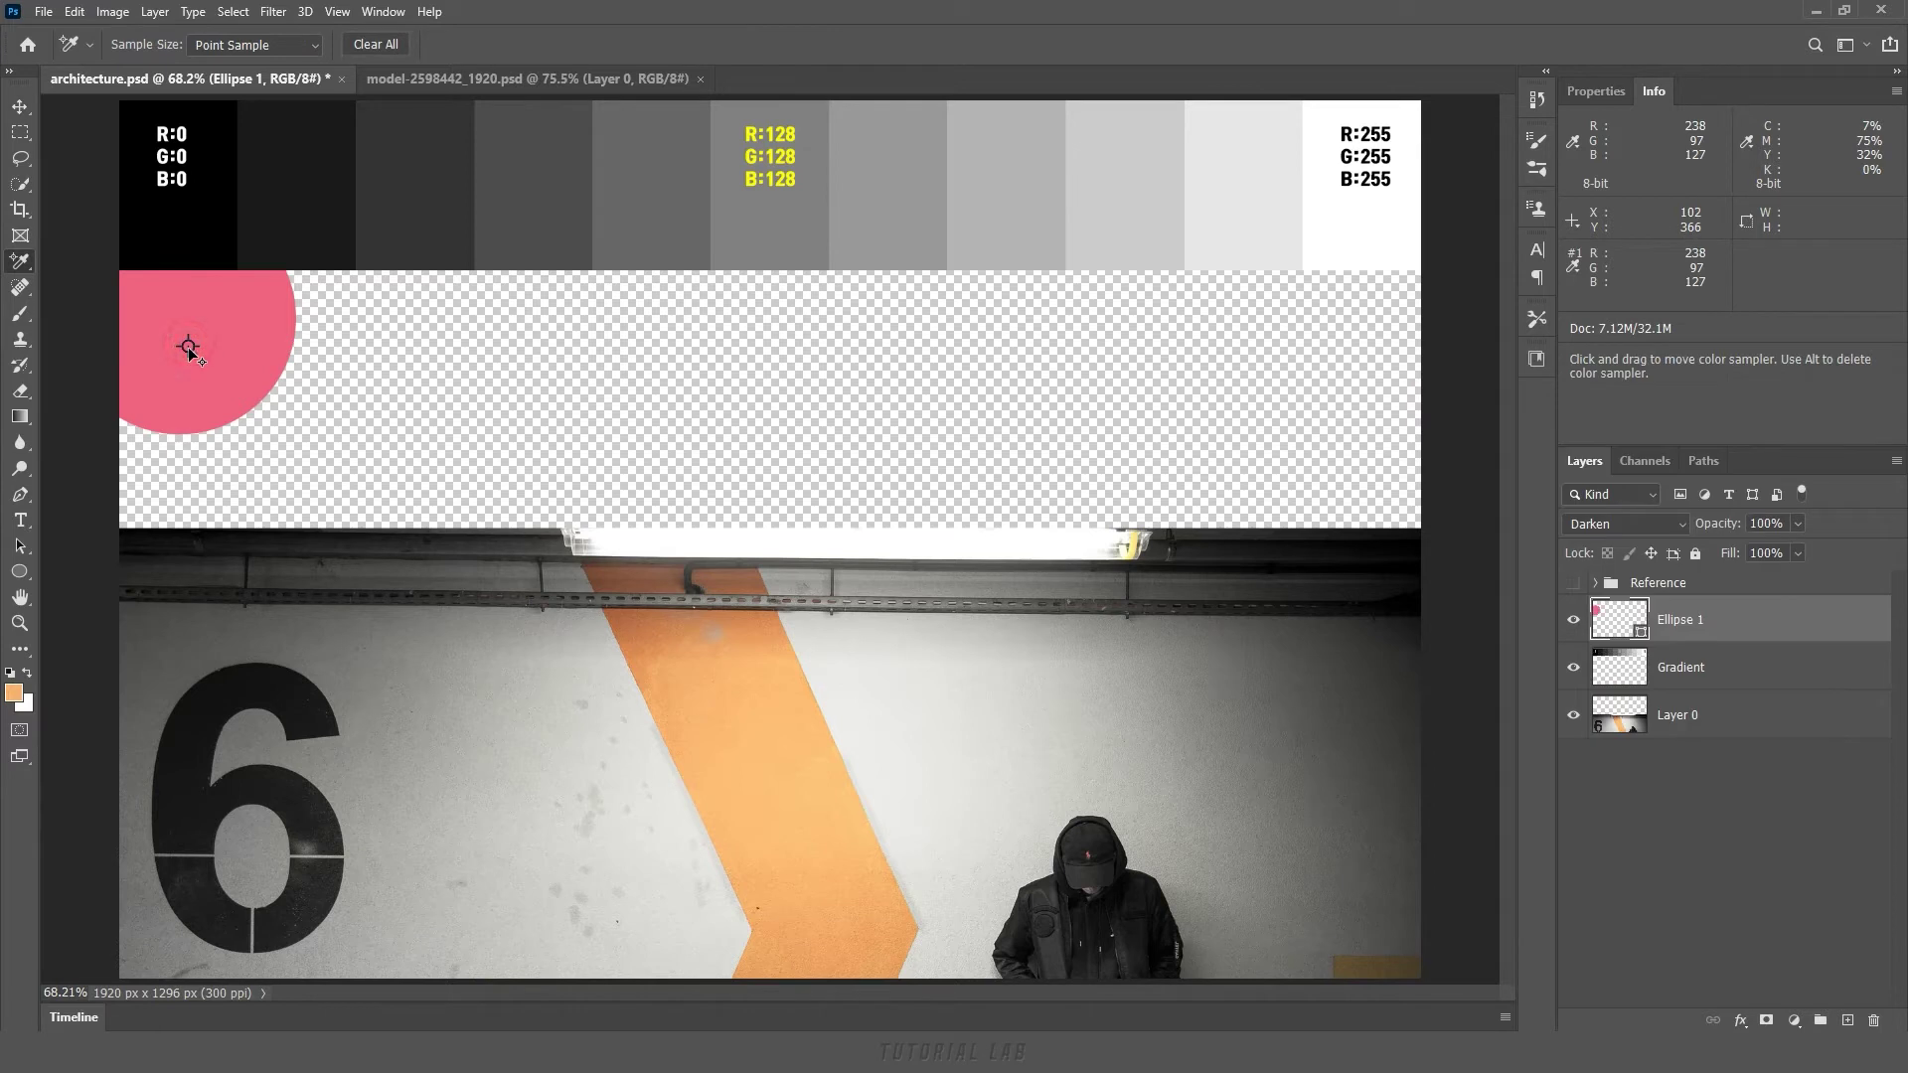
{"action": "left_click", "coordinate": [207, 142]}
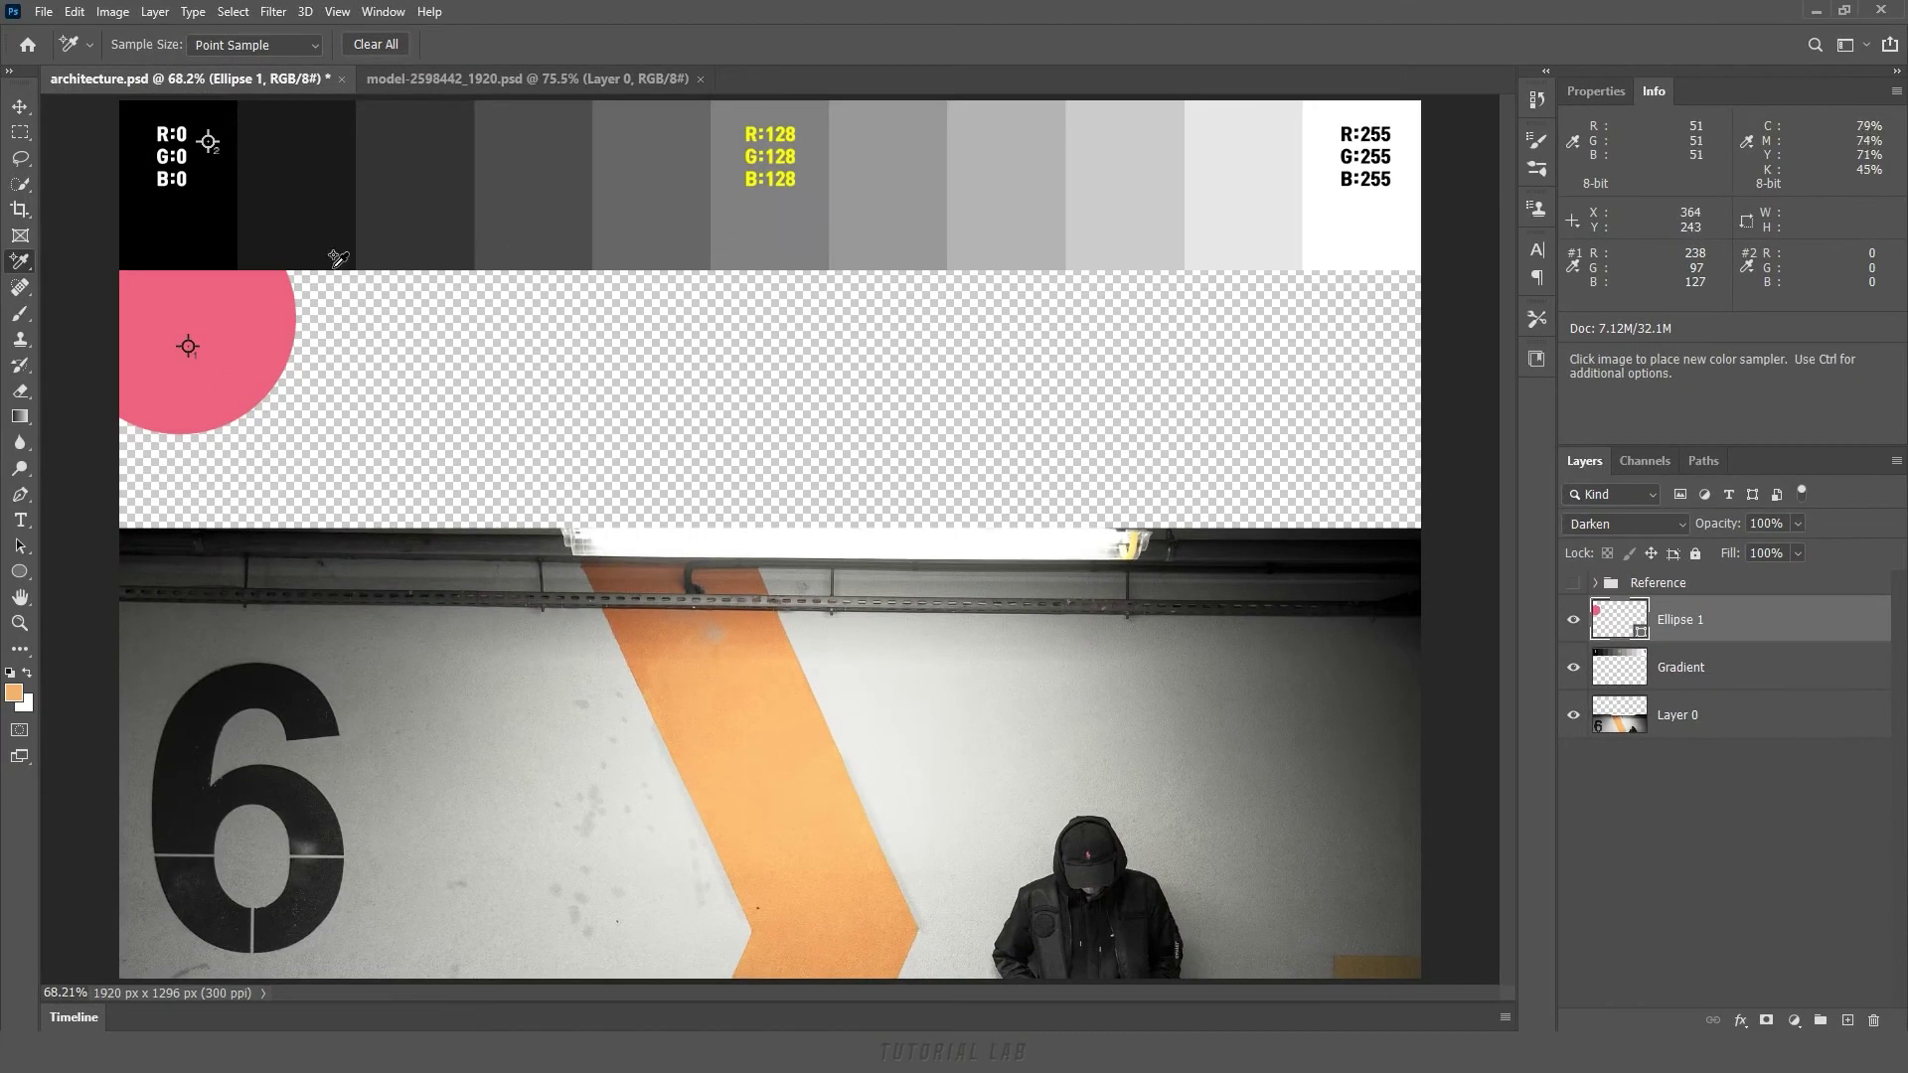
{"action": "left_click", "coordinate": [197, 239]}
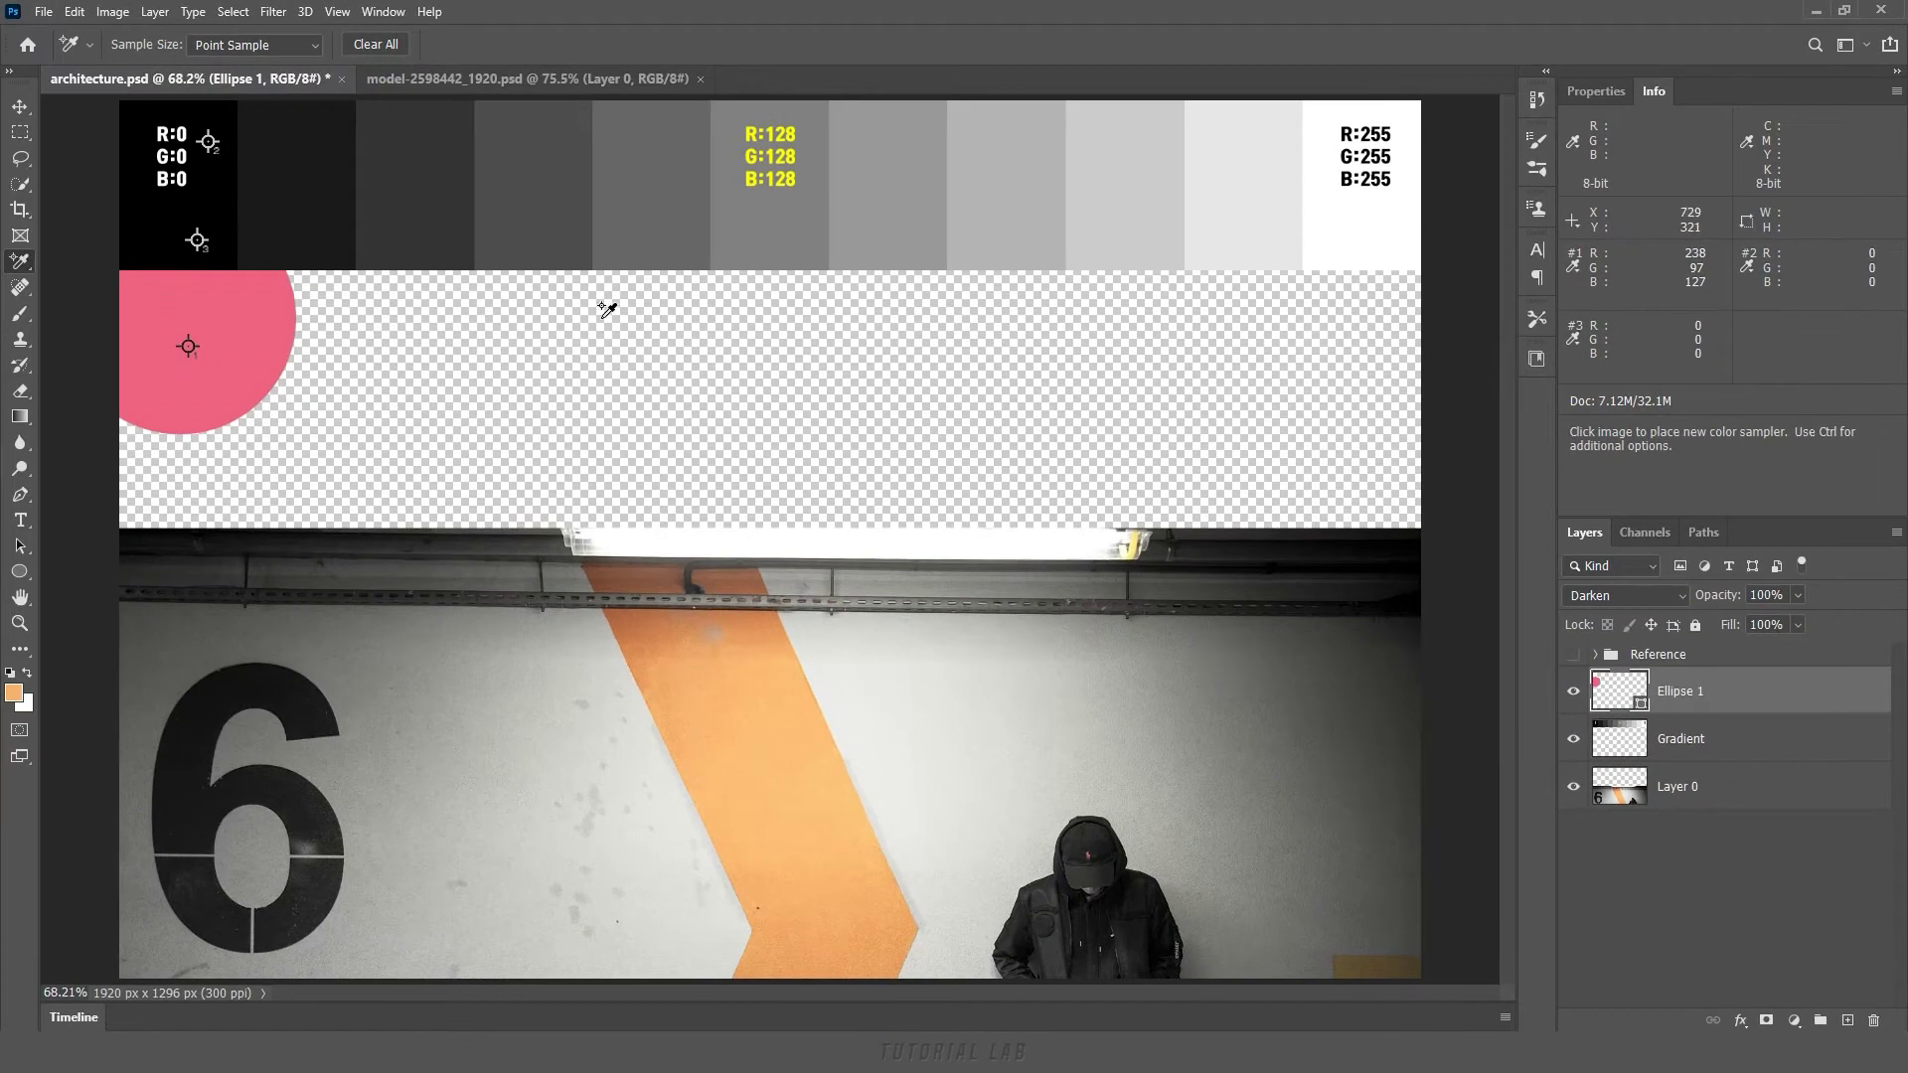
{"action": "left_click", "coordinate": [386, 44]}
Return the pink circle to the transparent band's centre in Normal blend mode.
{"action": "key", "text": "v"}
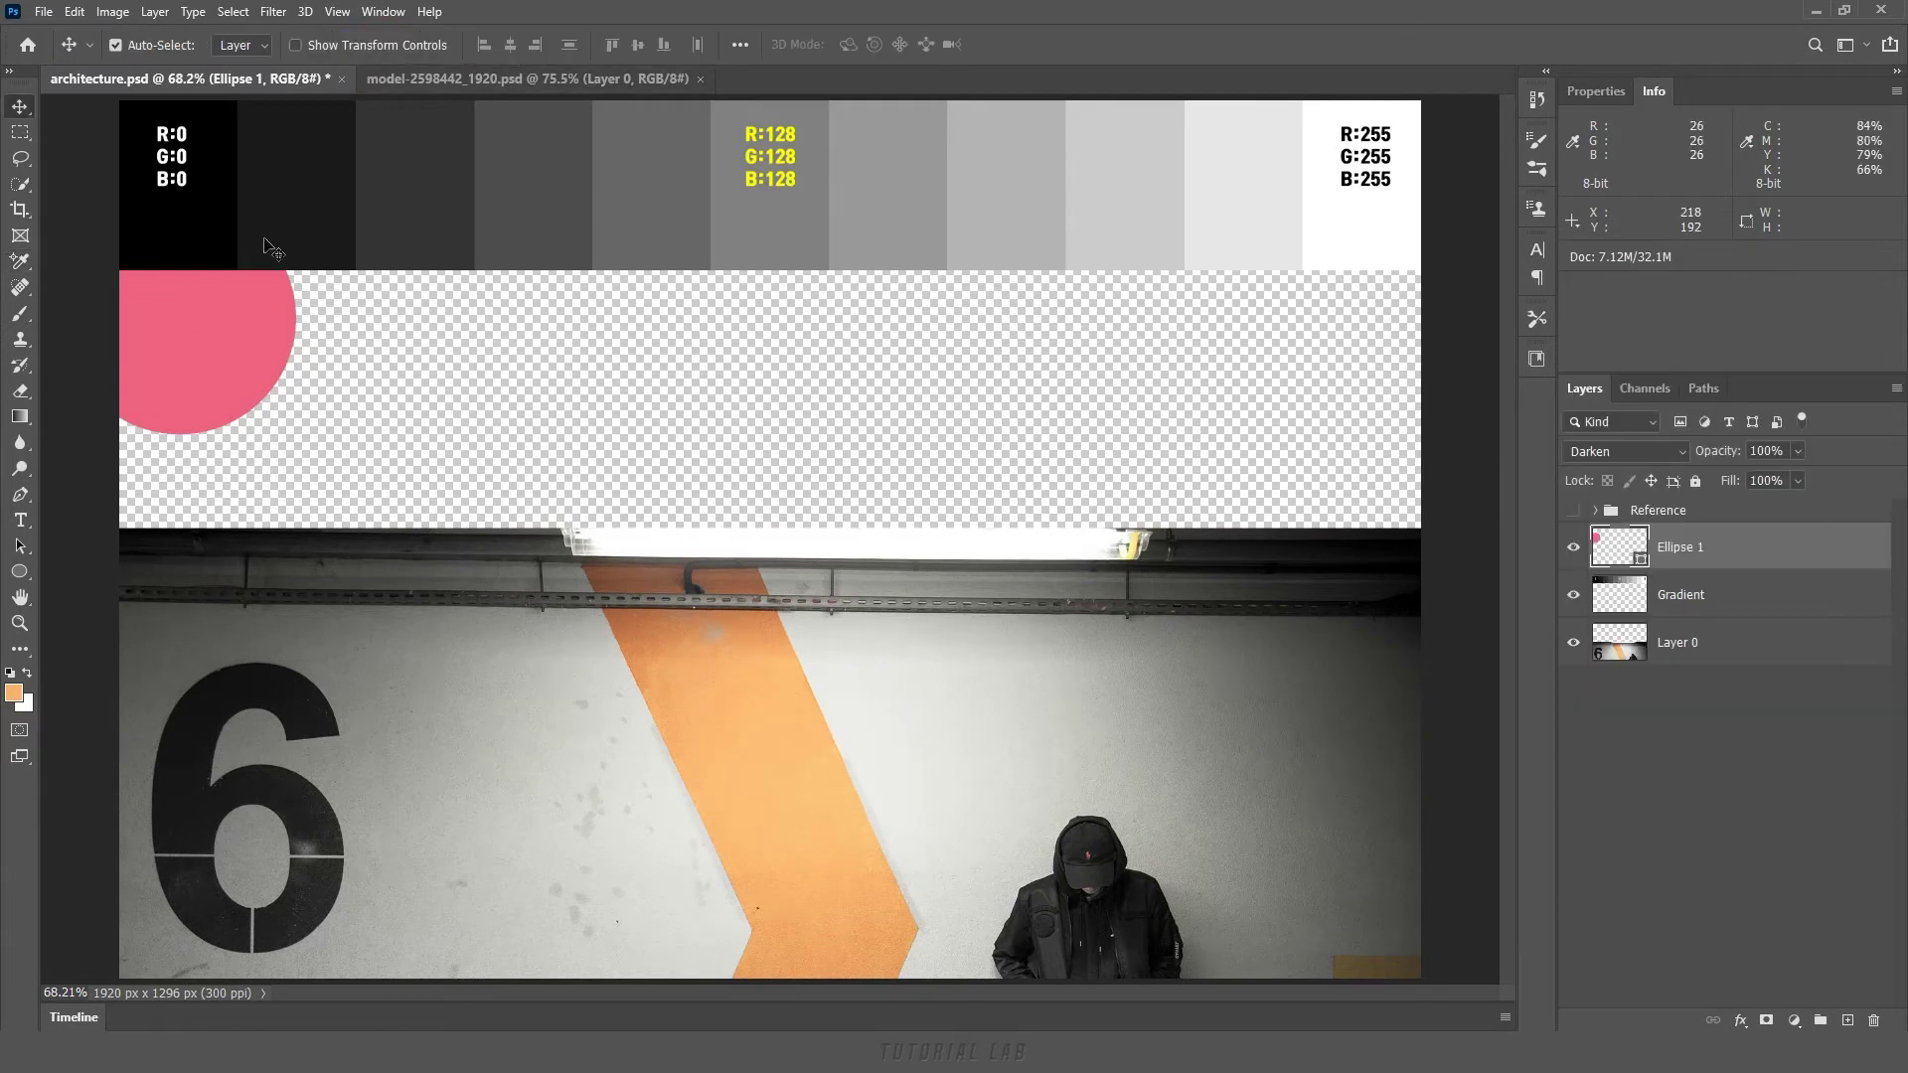
{"action": "mouse_move", "coordinate": [310, 358]}
{"action": "left_mouse_down"}
{"action": "mouse_move", "coordinate": [585, 427]}
{"action": "mouse_move", "coordinate": [734, 437]}
{"action": "left_mouse_up"}
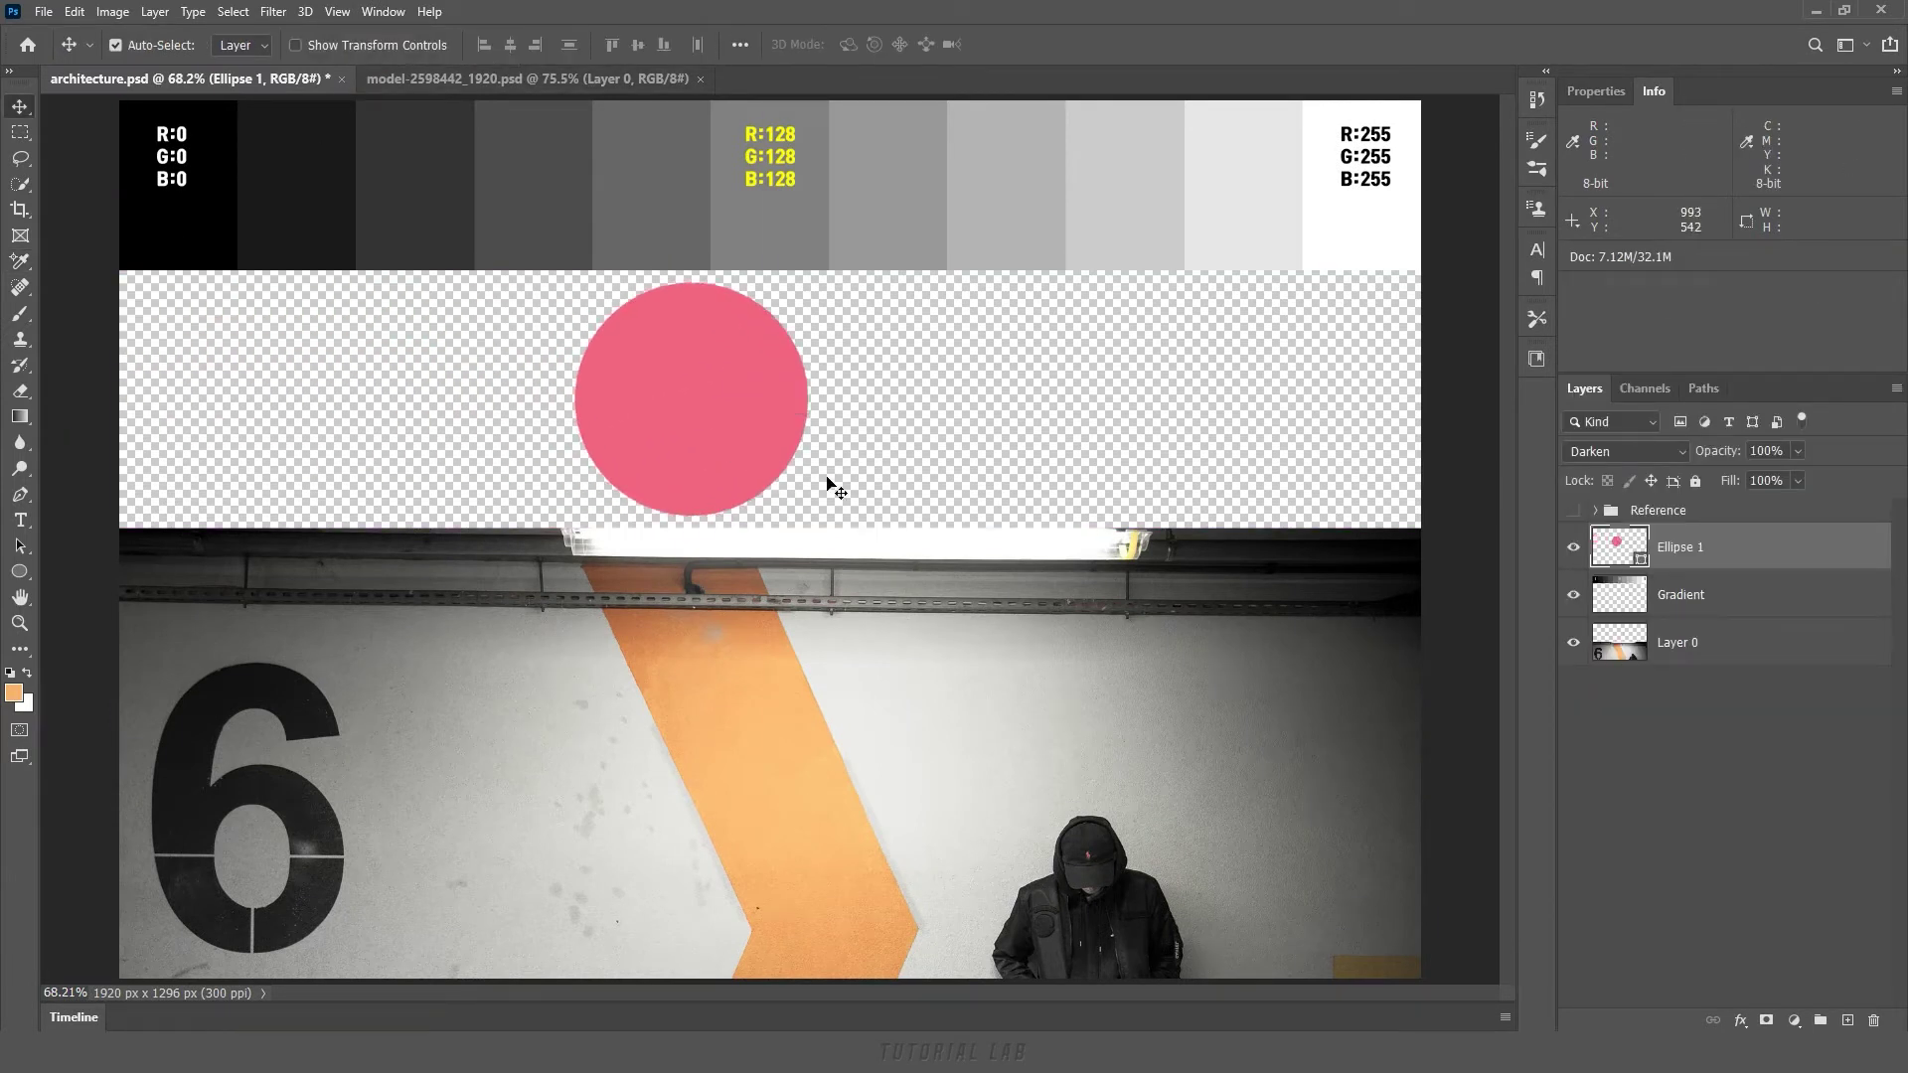
{"action": "left_click", "coordinate": [1616, 453]}
Duplicate the pink circle layer and recolour the copy blue #6199ee.
{"action": "key", "text": "ctrl+j"}
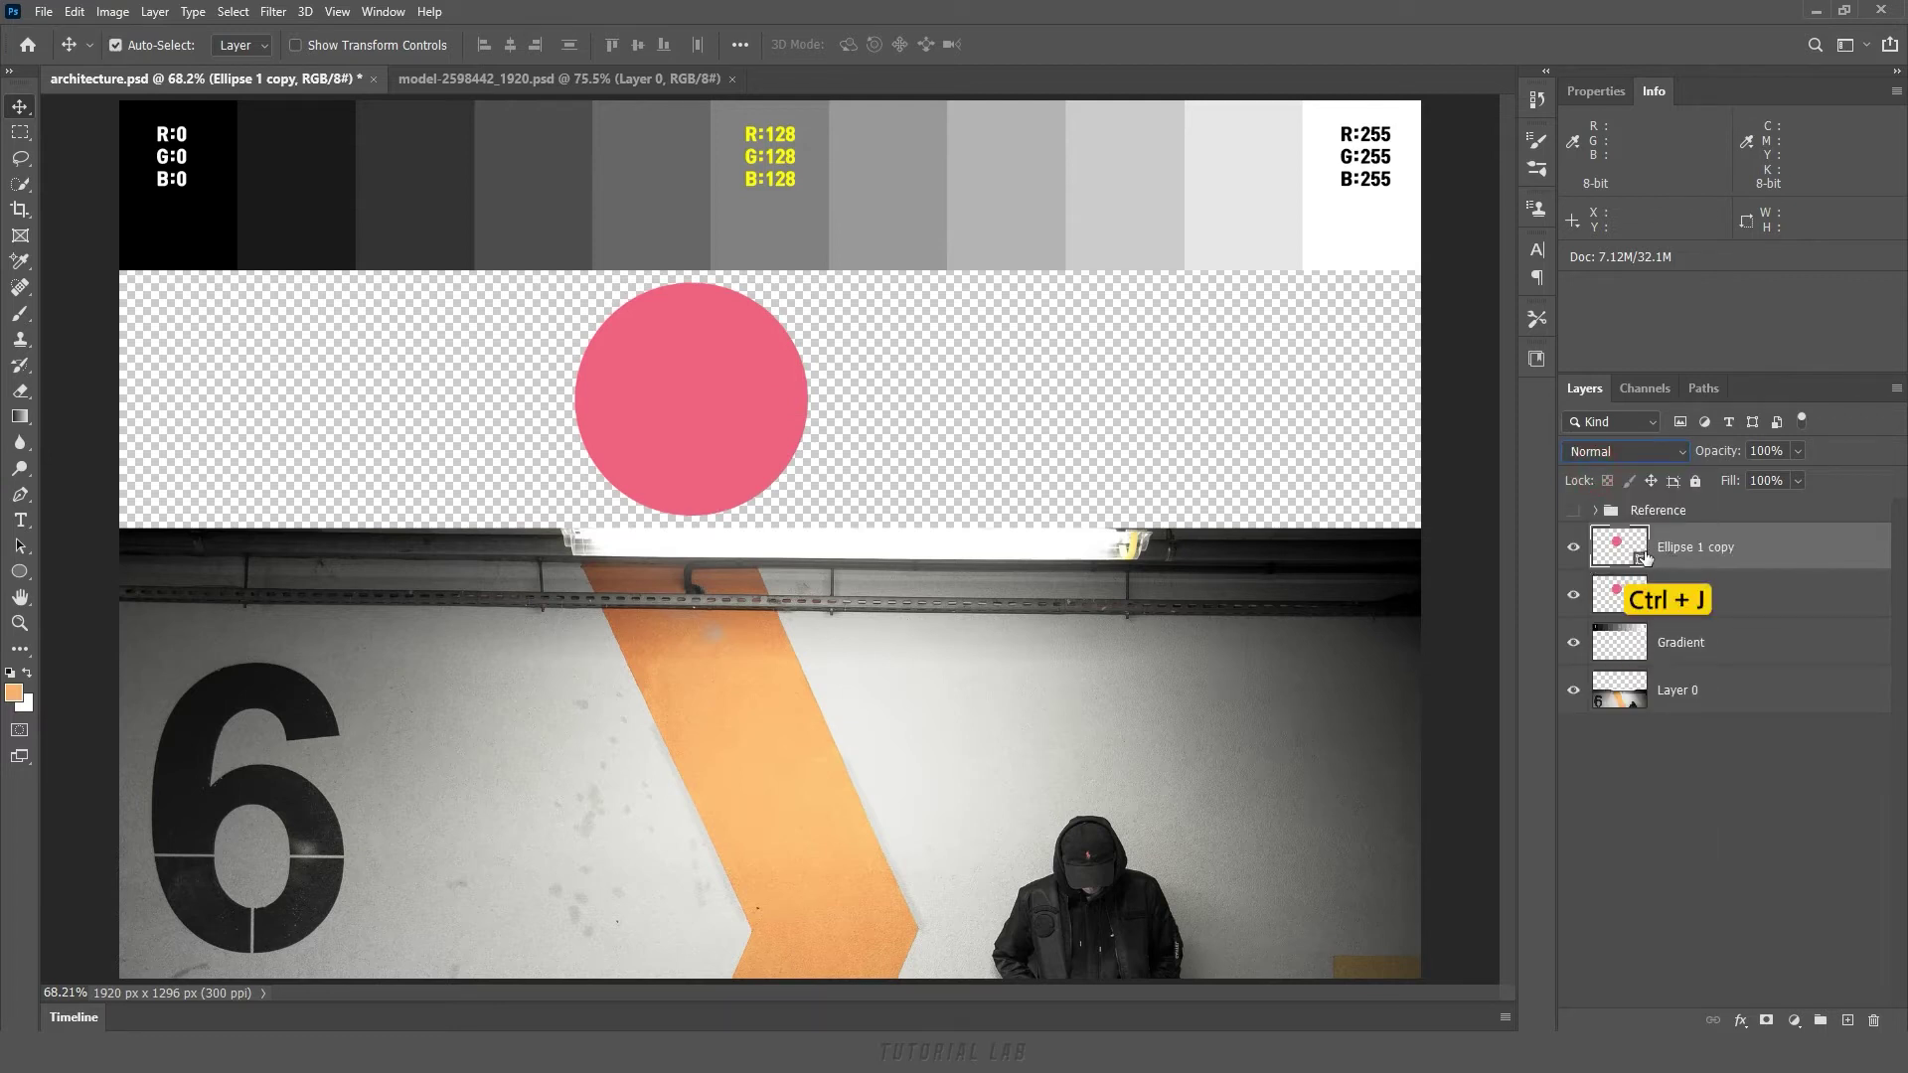
{"action": "double_click", "coordinate": [1615, 549]}
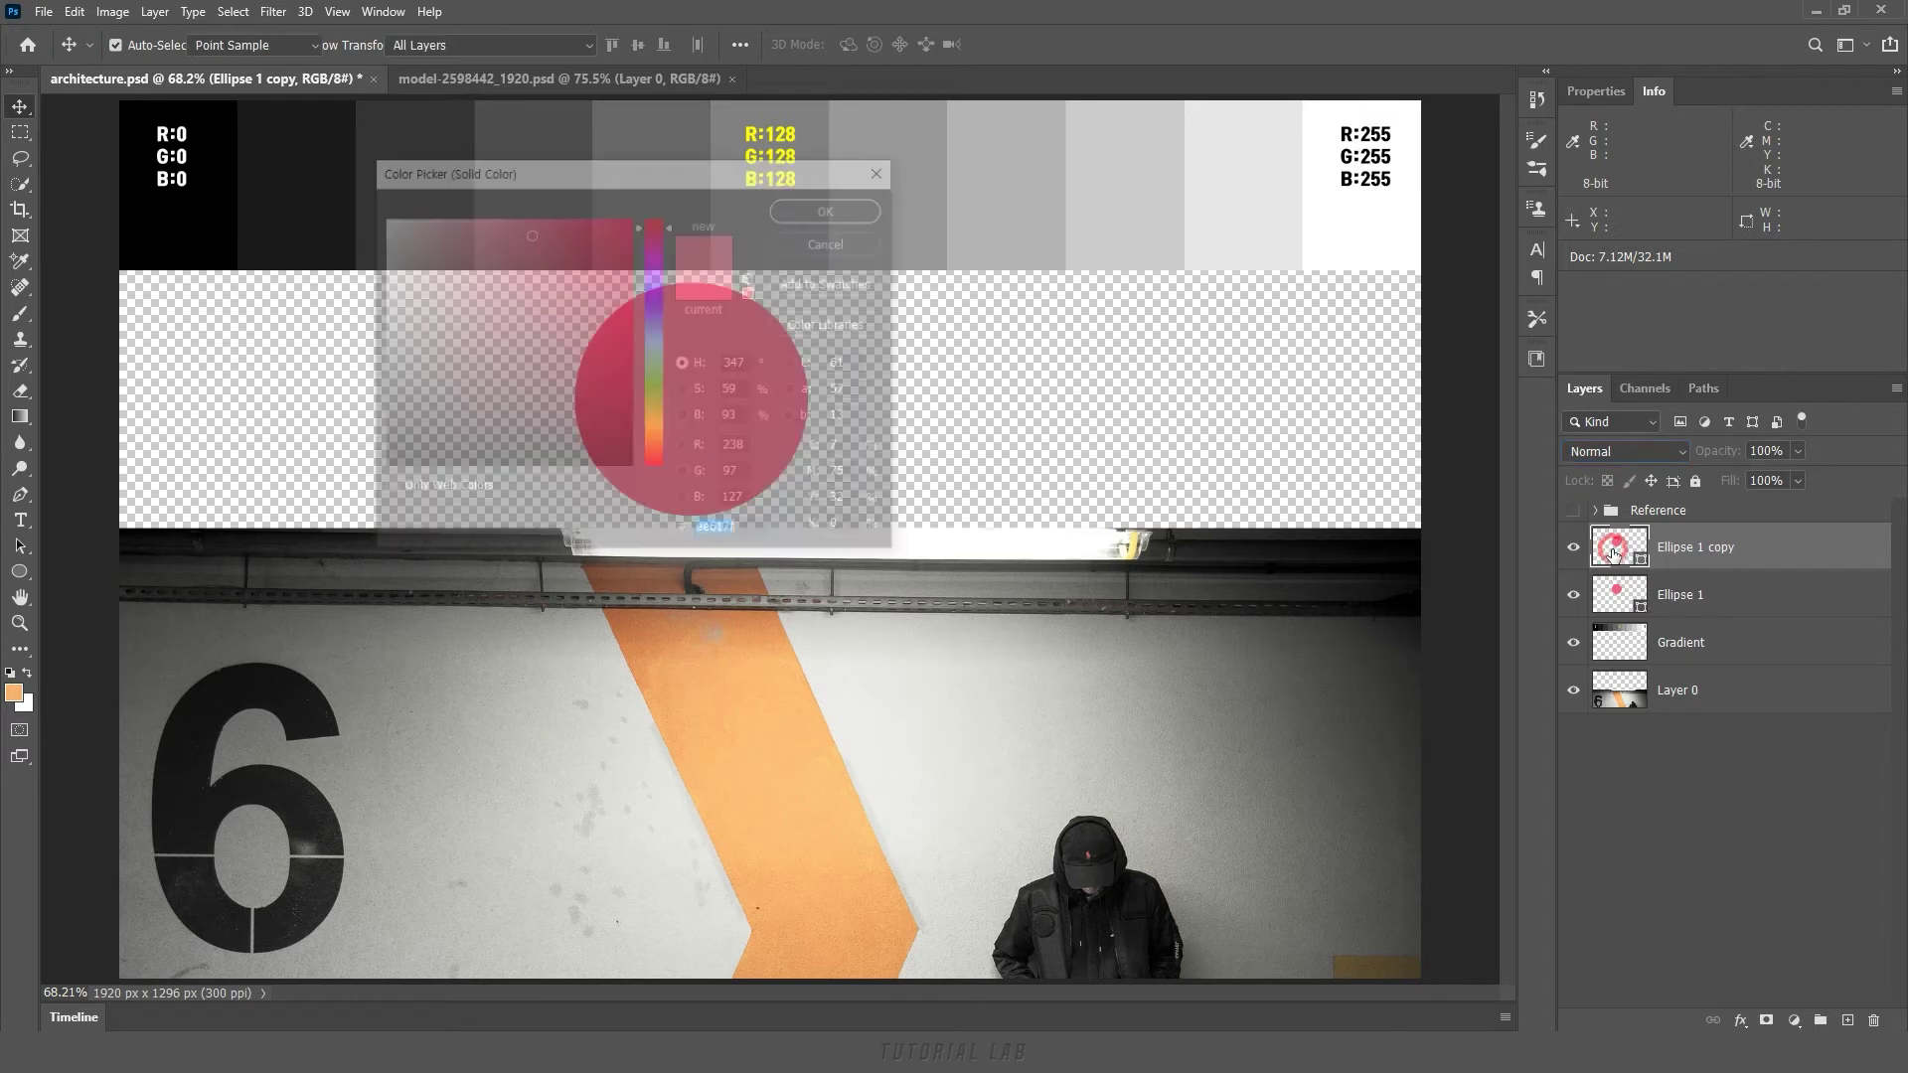
{"action": "left_click_drag", "start_coordinate": [664, 245], "coordinate": [662, 318]}
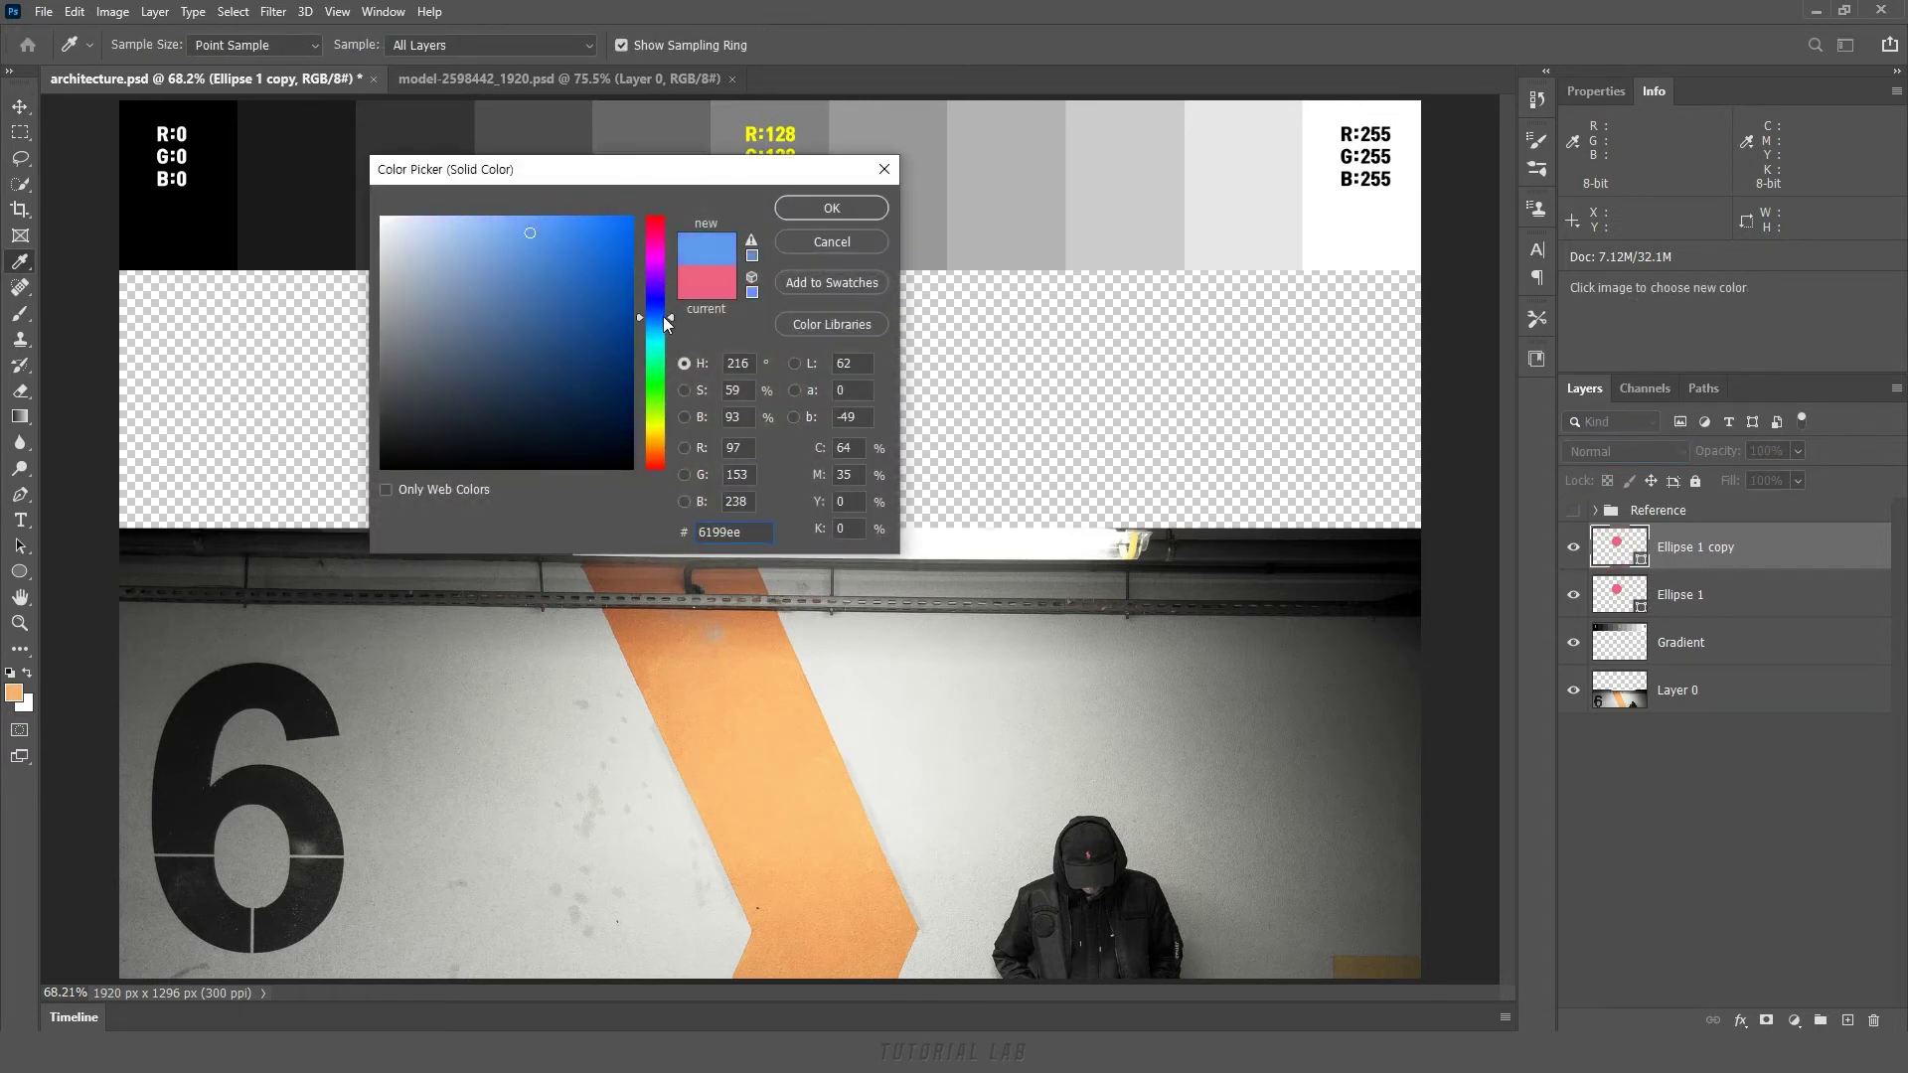
{"action": "left_click", "coordinate": [848, 207]}
Move the blue circle right to overlap the pink one, set it to Darken, and sample the pink circle.
{"action": "left_click_drag", "start_coordinate": [700, 423], "coordinate": [845, 424]}
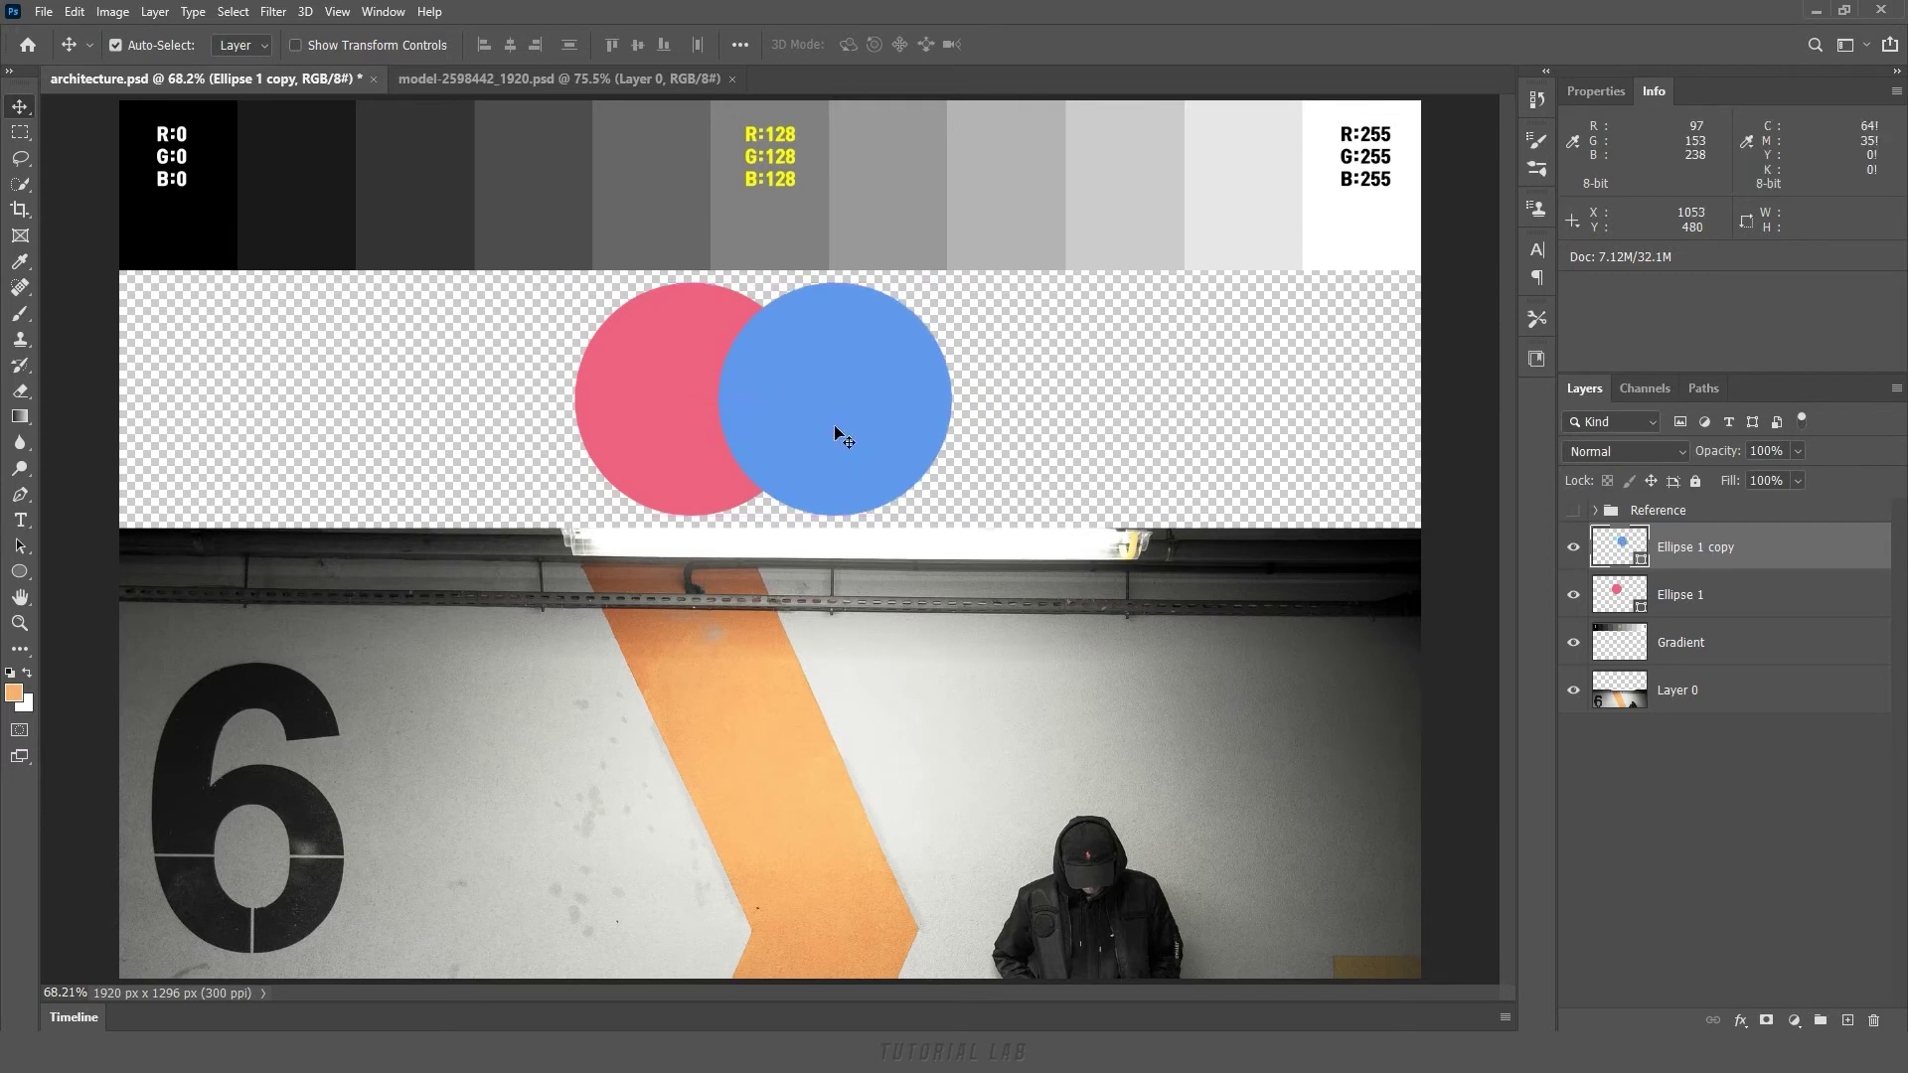
{"action": "left_click", "coordinate": [1602, 453]}
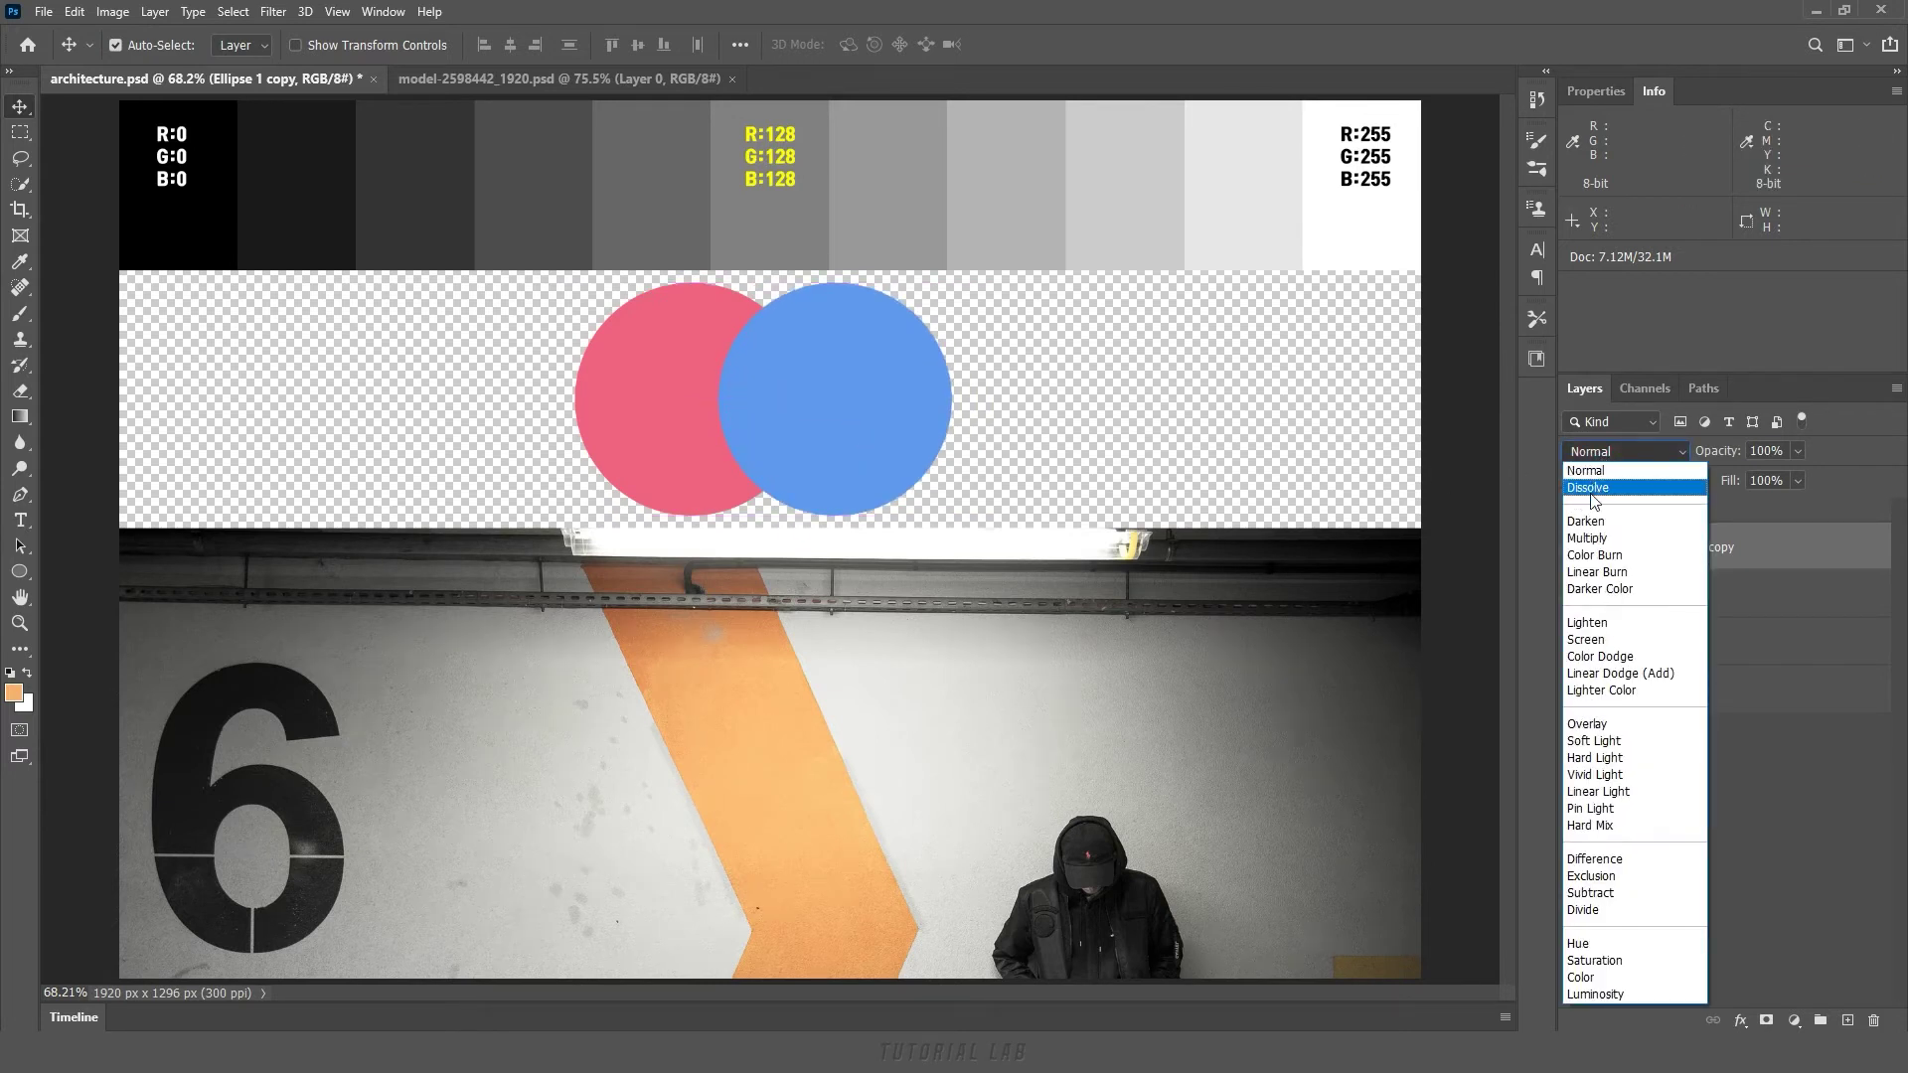
{"action": "left_click", "coordinate": [1600, 523]}
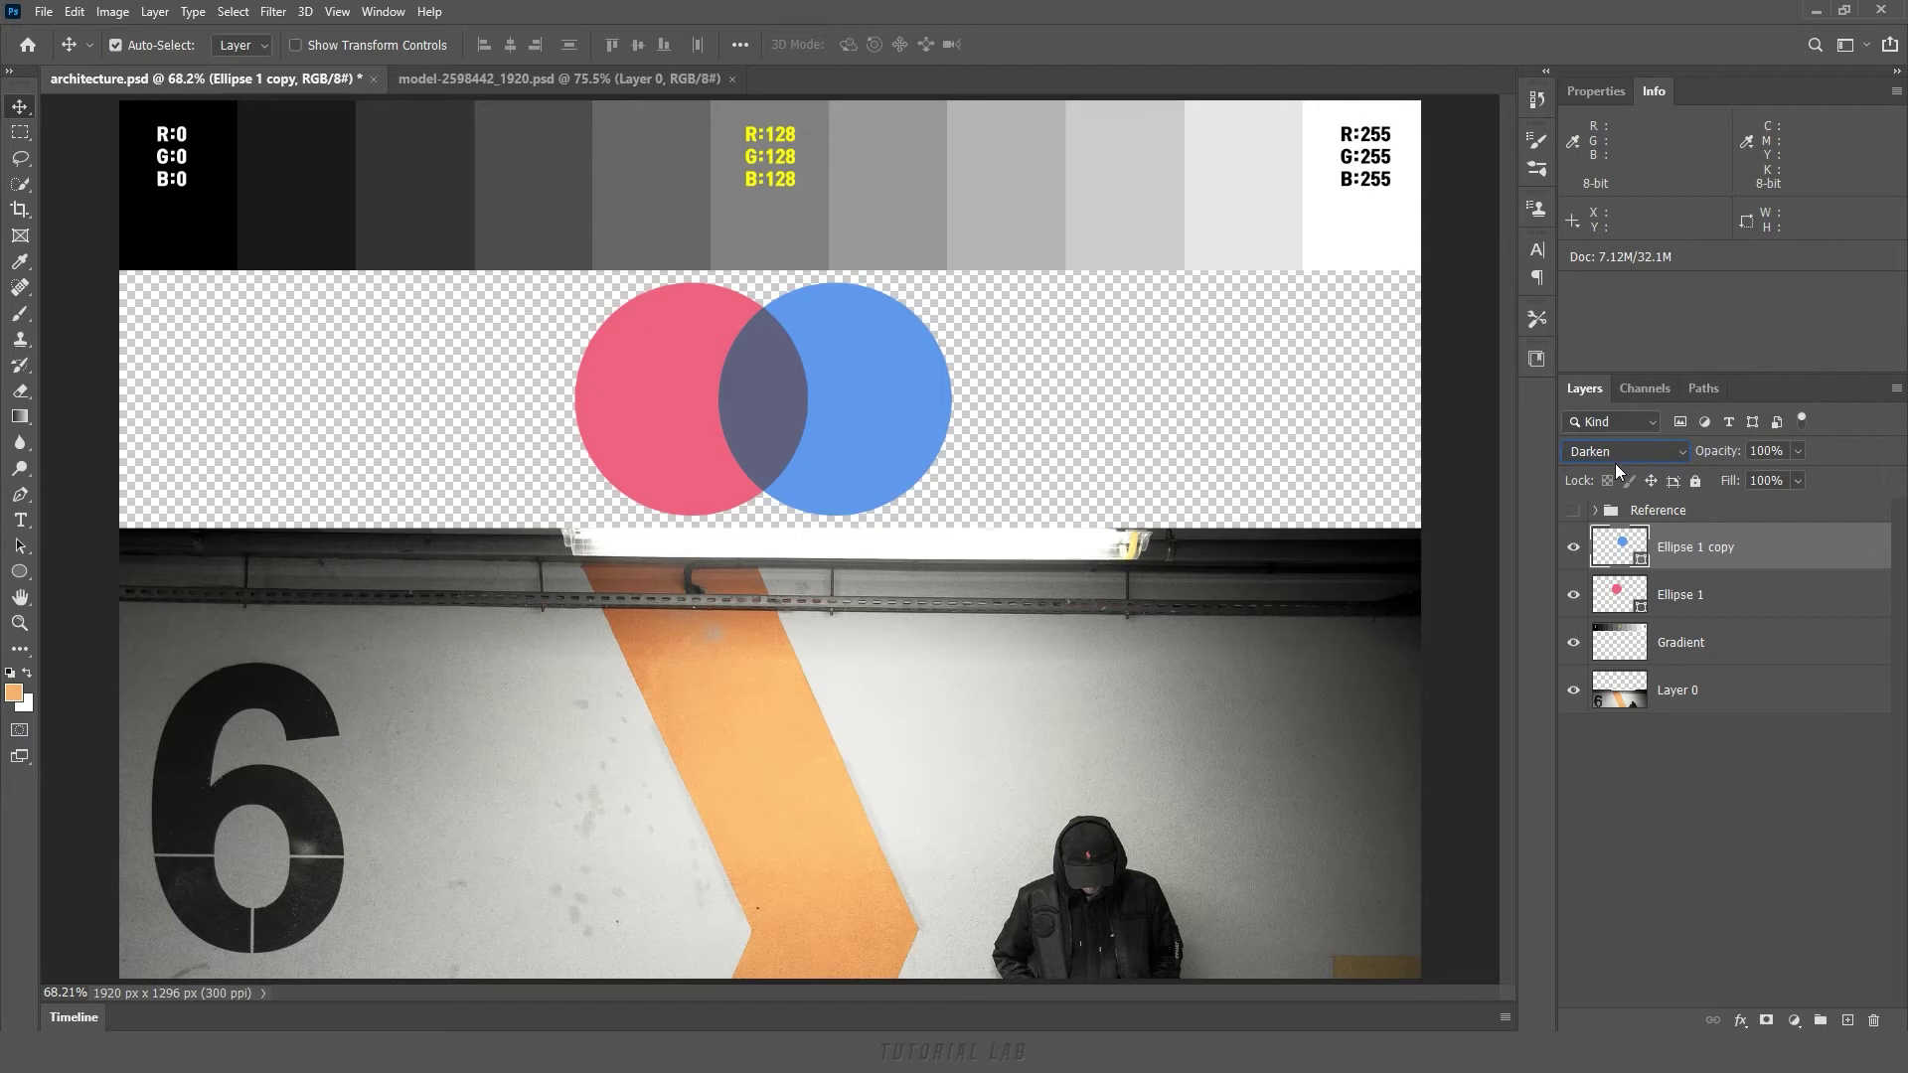
{"action": "key", "text": "Return"}
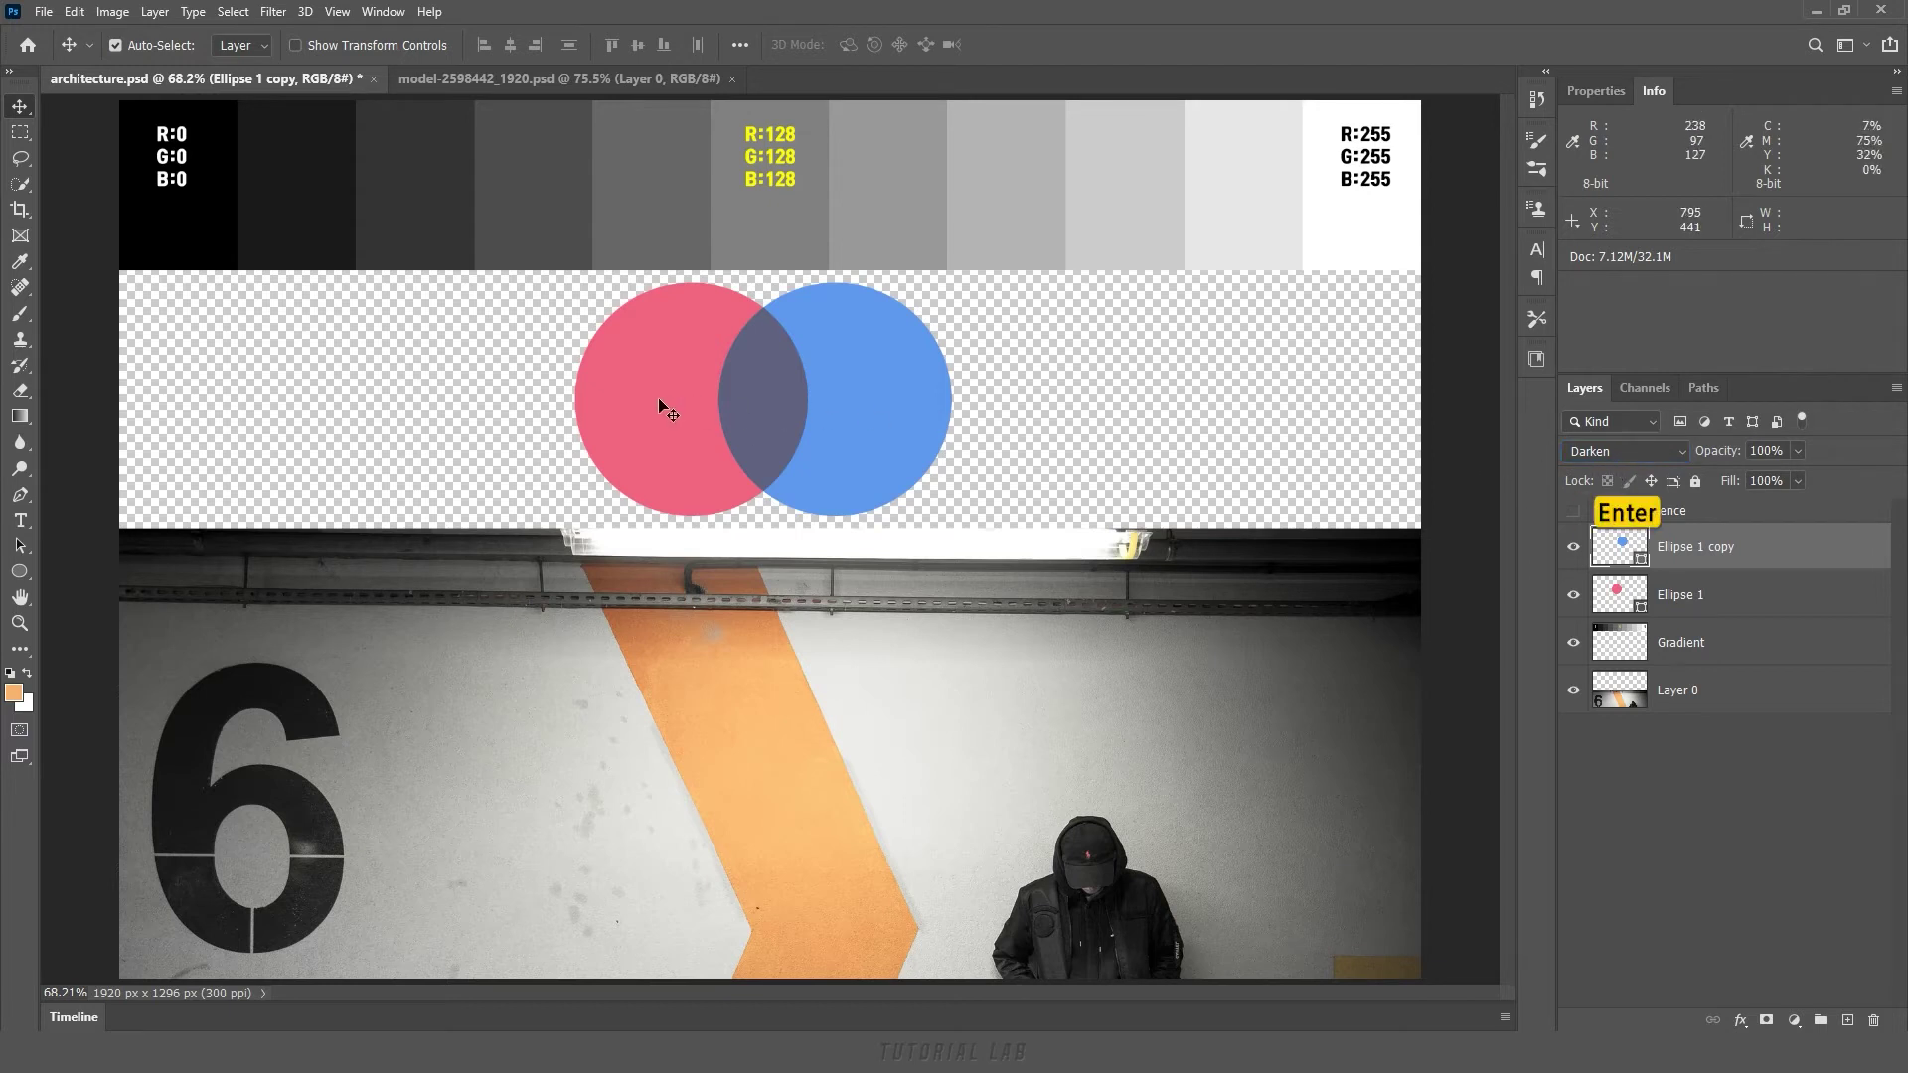
{"action": "key", "text": "shift+i"}
{"action": "left_click", "coordinate": [657, 396]}
Sample the blue circle and the overlap (R97 G97 B127), and preview neighbouring blend modes.
{"action": "left_click", "coordinate": [894, 403]}
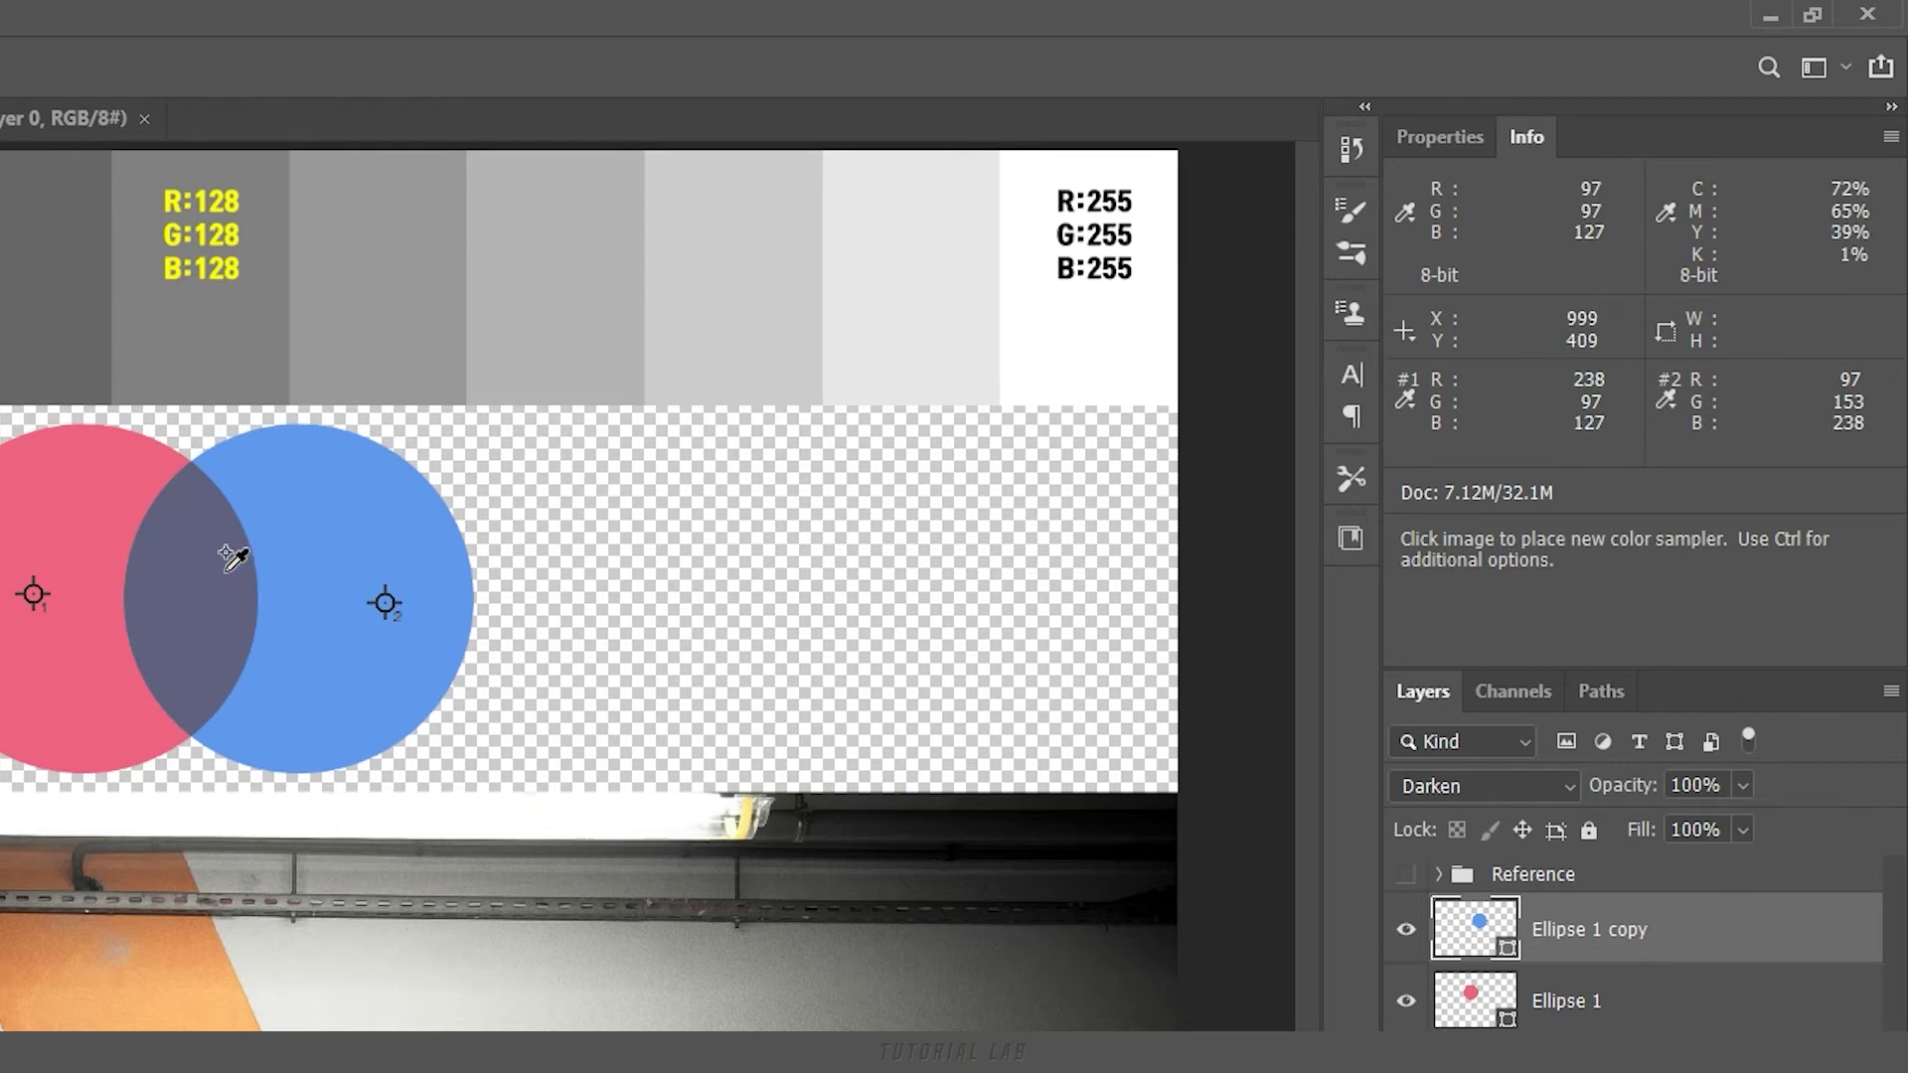
{"action": "left_click", "coordinate": [195, 598]}
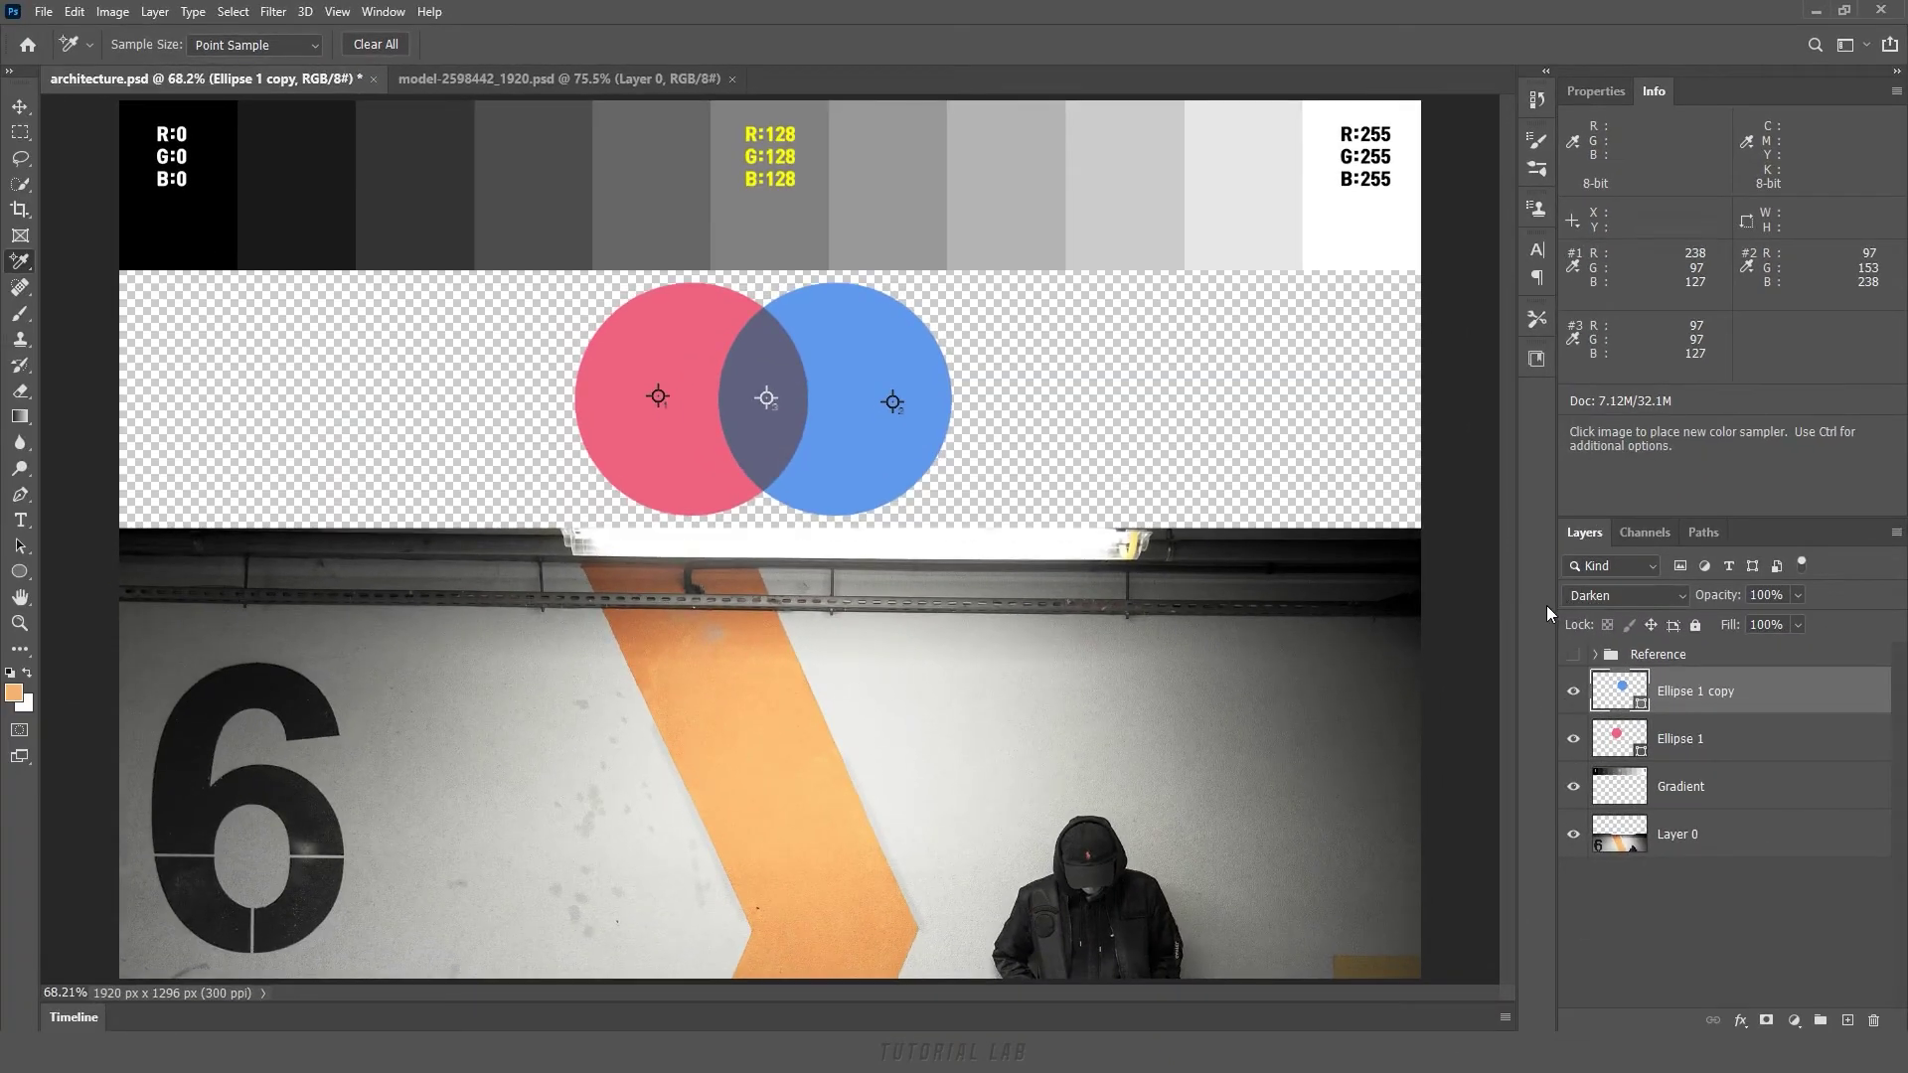
{"action": "key", "text": "shift+plus"}
{"action": "key", "text": "shift+plus"}
{"action": "key", "text": "shift+plus"}
{"action": "key", "text": "shift+plus"}
{"action": "key", "text": "shift+minus"}
{"action": "key", "text": "shift+minus"}
{"action": "key", "text": "shift+minus"}
{"action": "key", "text": "shift+minus"}
{"action": "key", "text": "shift+minus"}
{"action": "key", "text": "shift+minus"}
{"action": "key", "text": "shift+minus"}
{"action": "key", "text": "shift+minus"}
{"action": "key", "text": "shift+plus"}
{"action": "key", "text": "shift+plus"}
{"action": "key", "text": "shift+plus"}
{"action": "key", "text": "shift+plus"}
{"action": "left_click", "coordinate": [20, 315]}
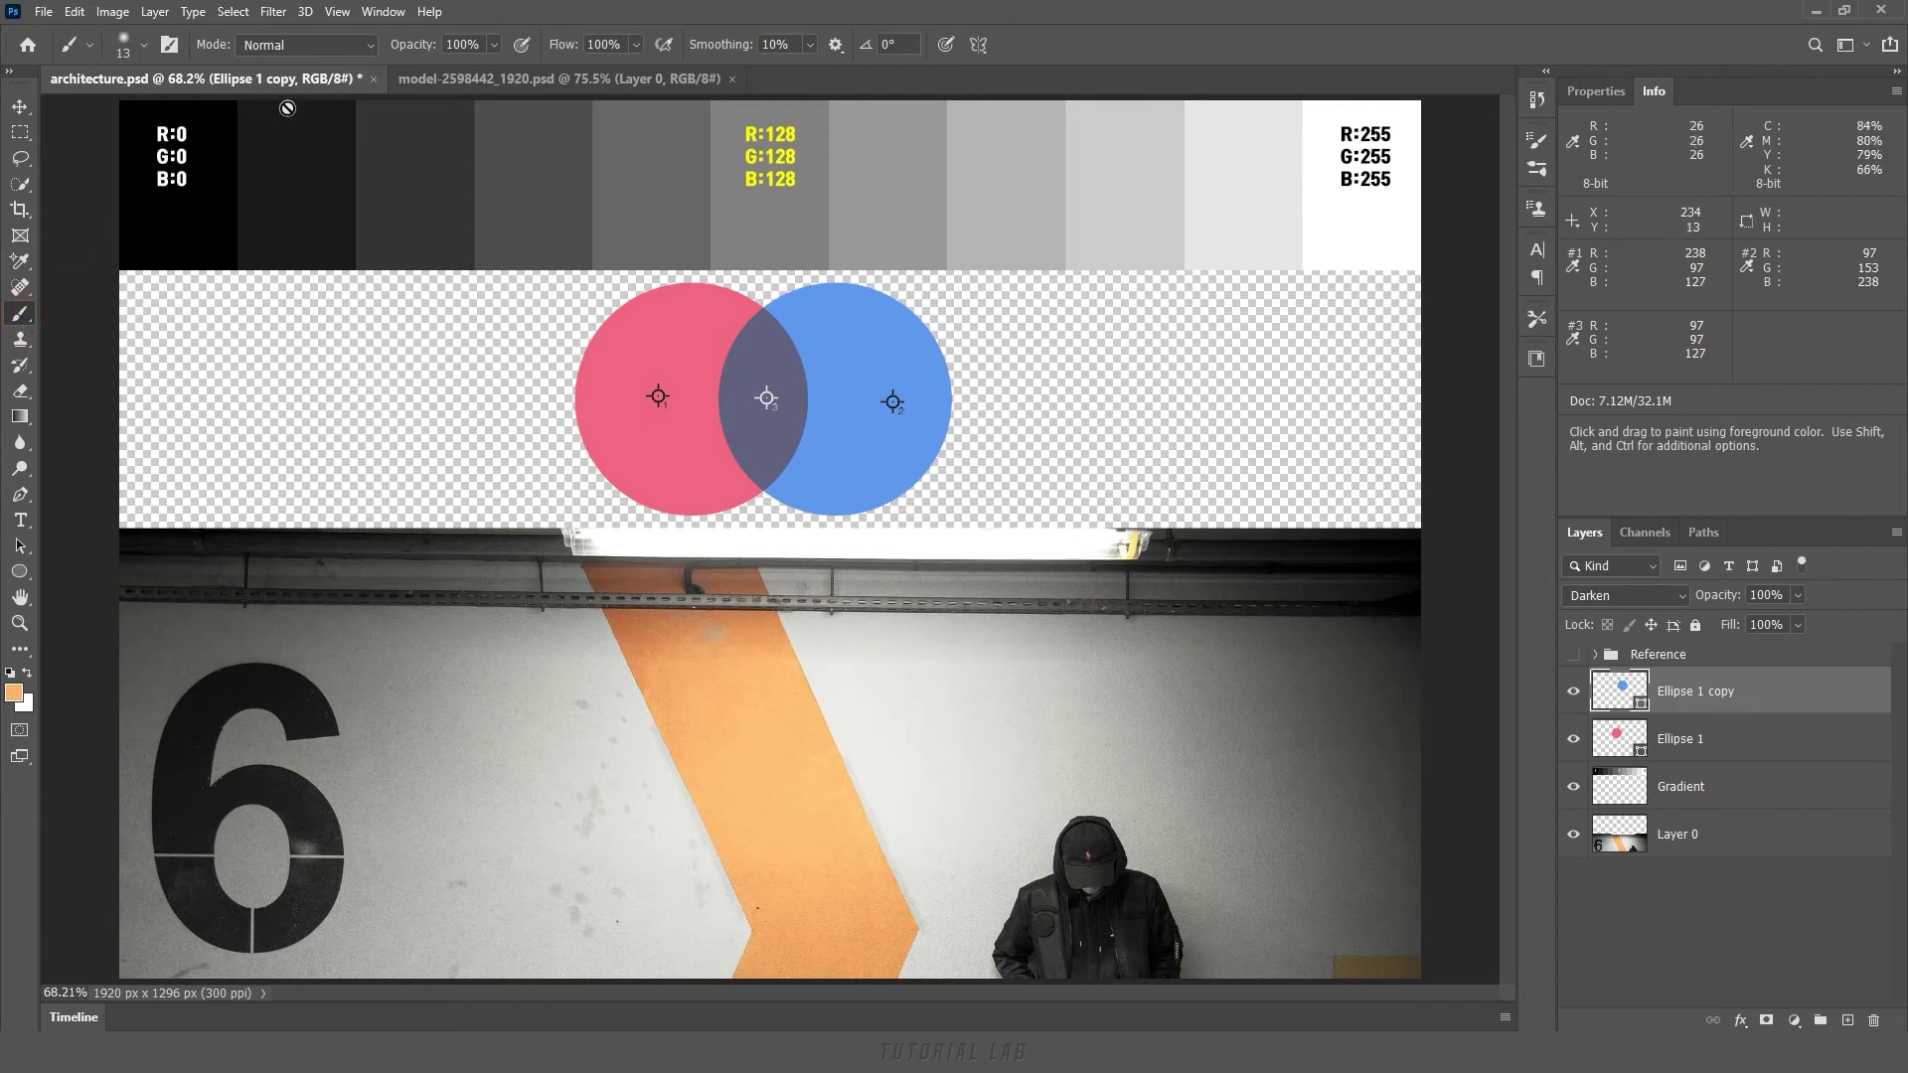
Cycle the brush blend modes through to Luminosity, then reset the brush to Normal.
{"action": "left_click", "coordinate": [358, 47]}
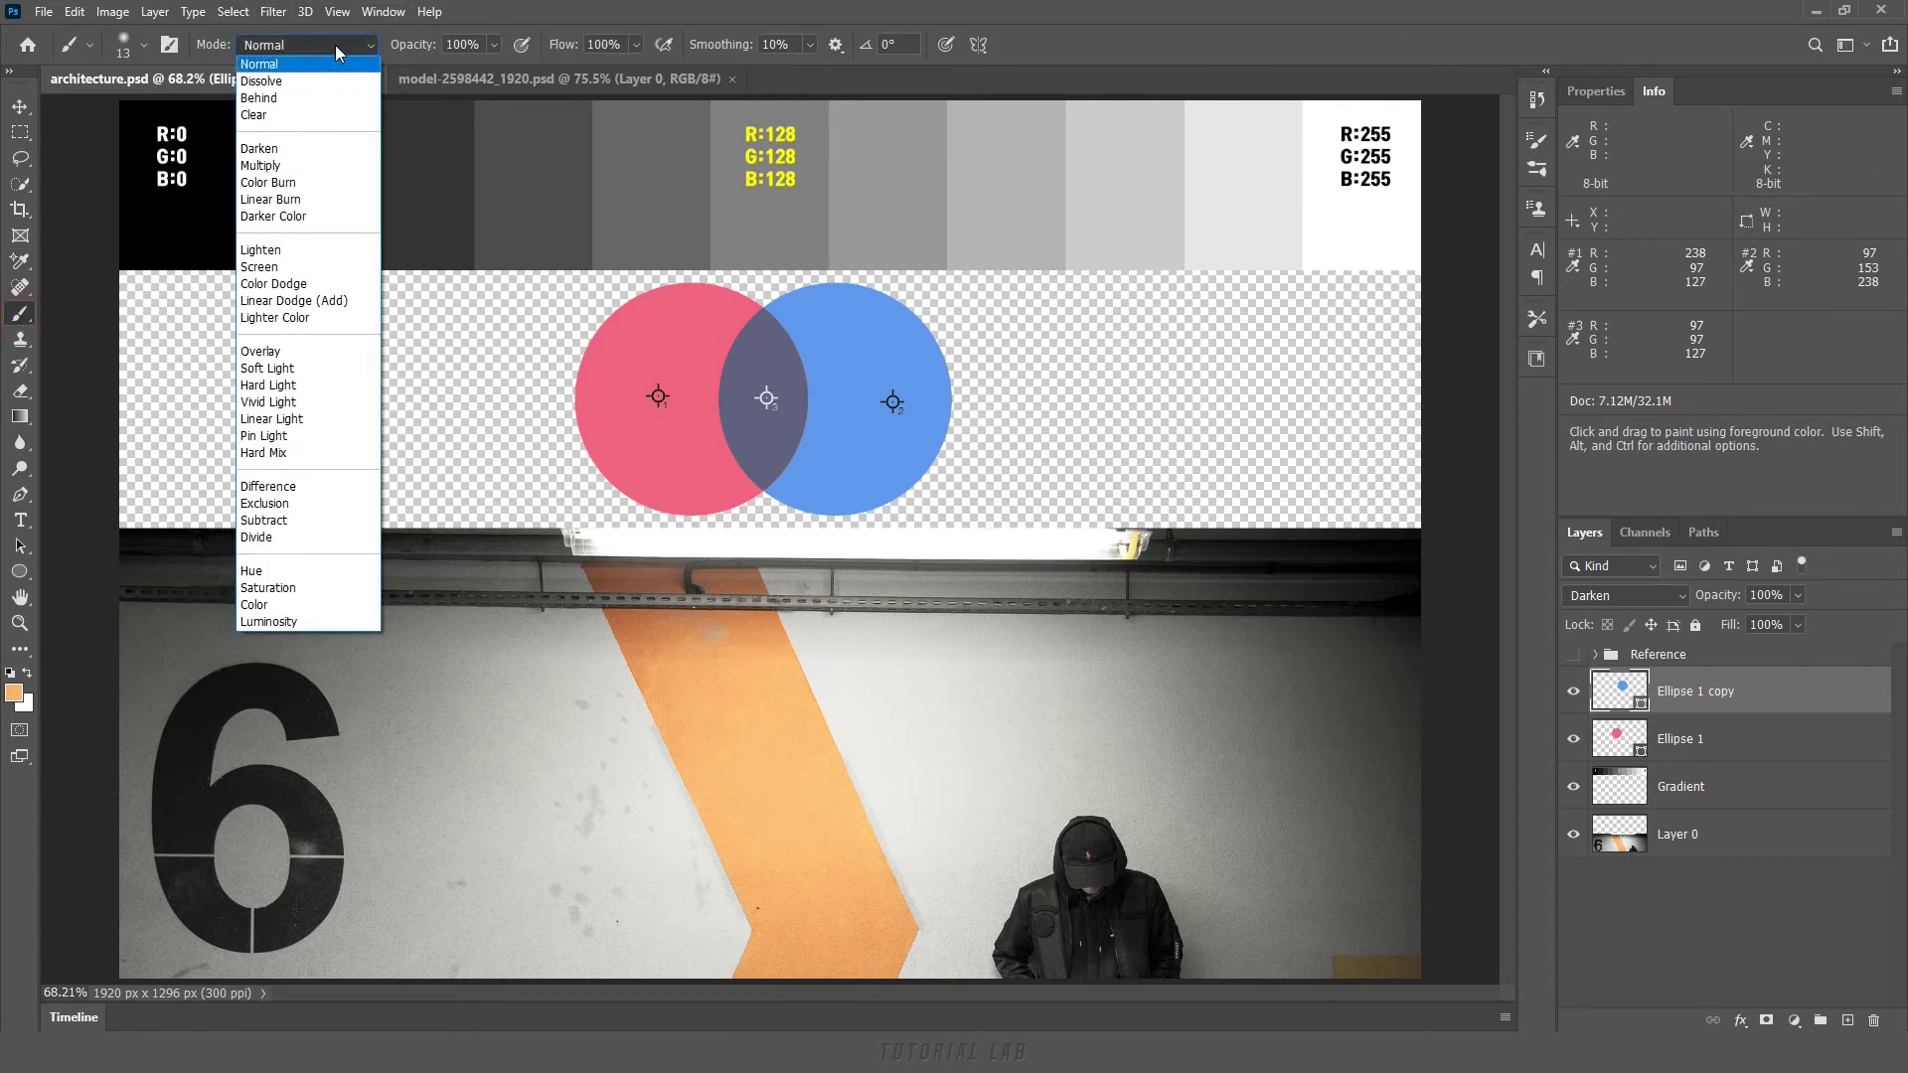
{"action": "key", "text": "Return"}
{"action": "key", "text": "shift+plus"}
{"action": "key", "text": "shift+plus"}
{"action": "key", "text": "shift+plus"}
{"action": "key", "text": "shift+plus"}
{"action": "key", "text": "shift+plus"}
{"action": "key", "text": "shift+plus"}
{"action": "key", "text": "shift+plus"}
{"action": "key", "text": "shift+plus"}
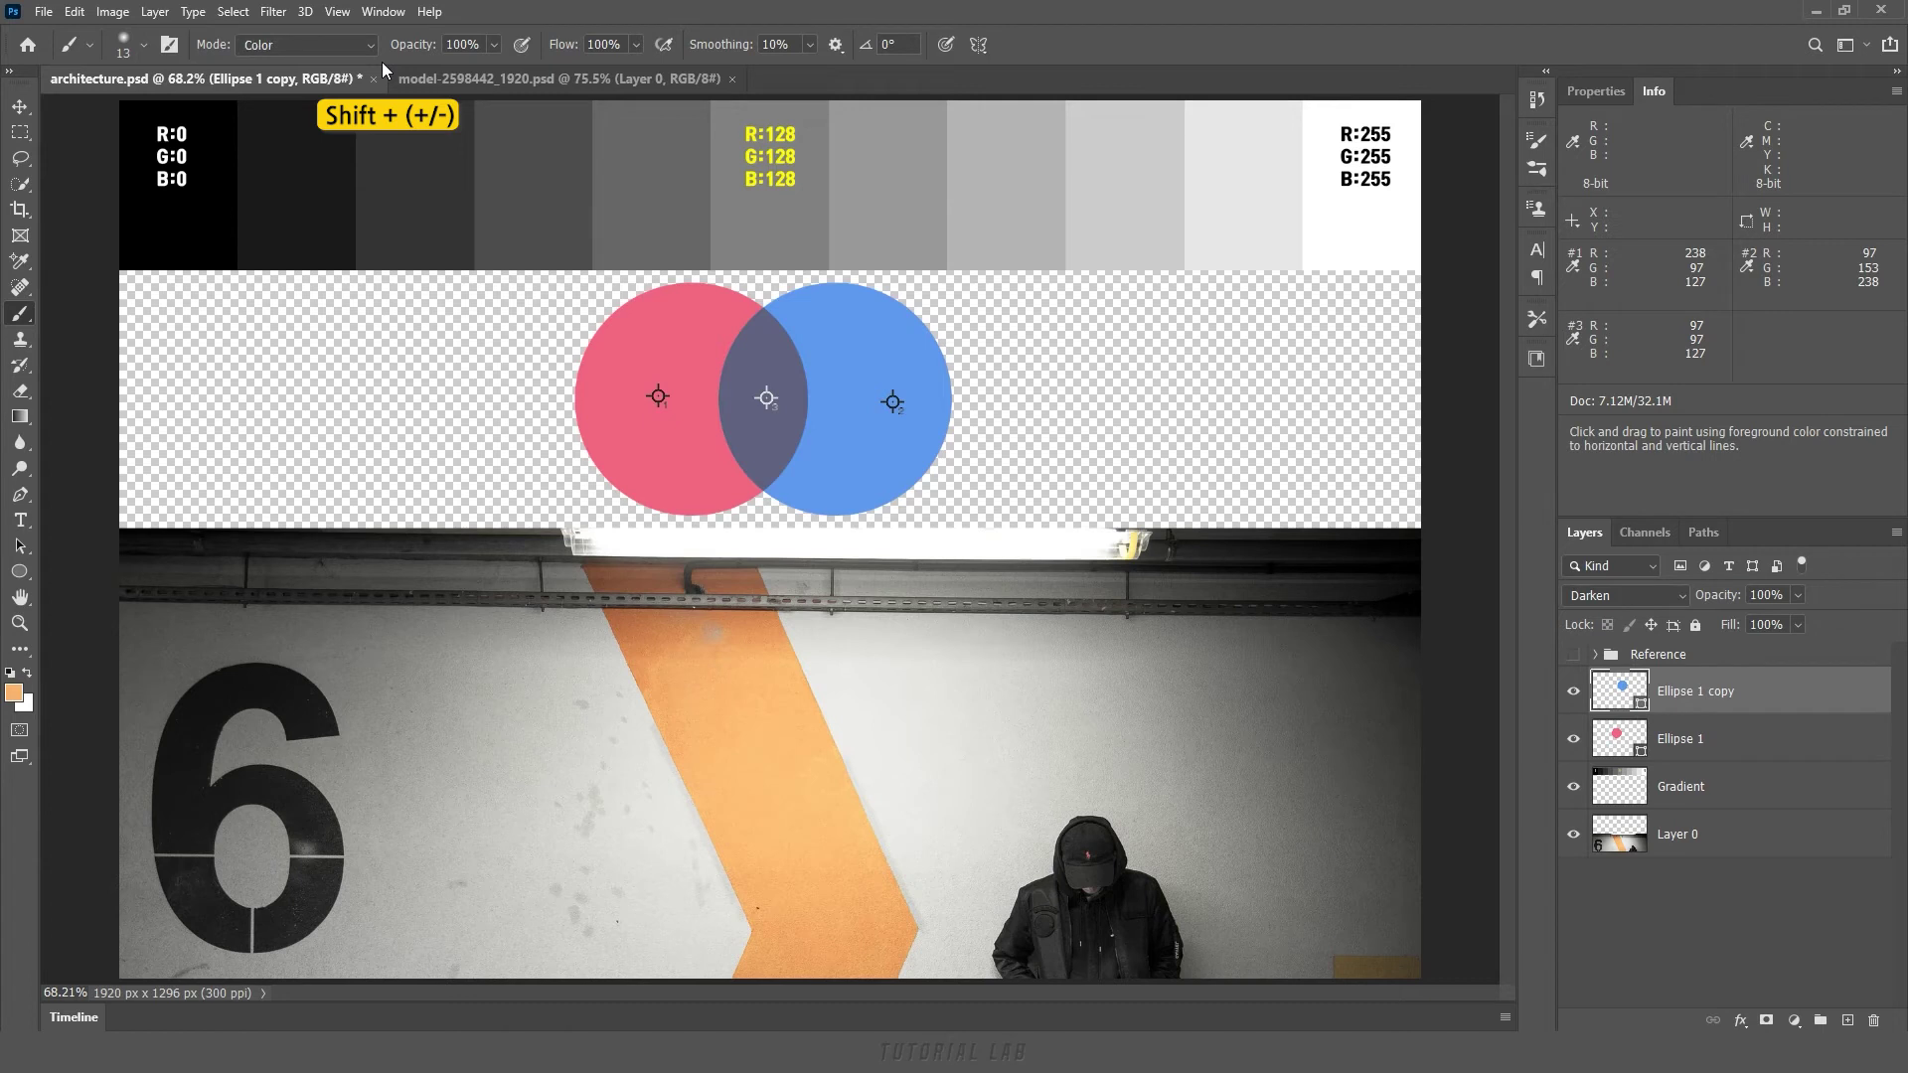
{"action": "key", "text": "shift+plus"}
{"action": "key", "text": "shift+plus"}
{"action": "key", "text": "shift+plus"}
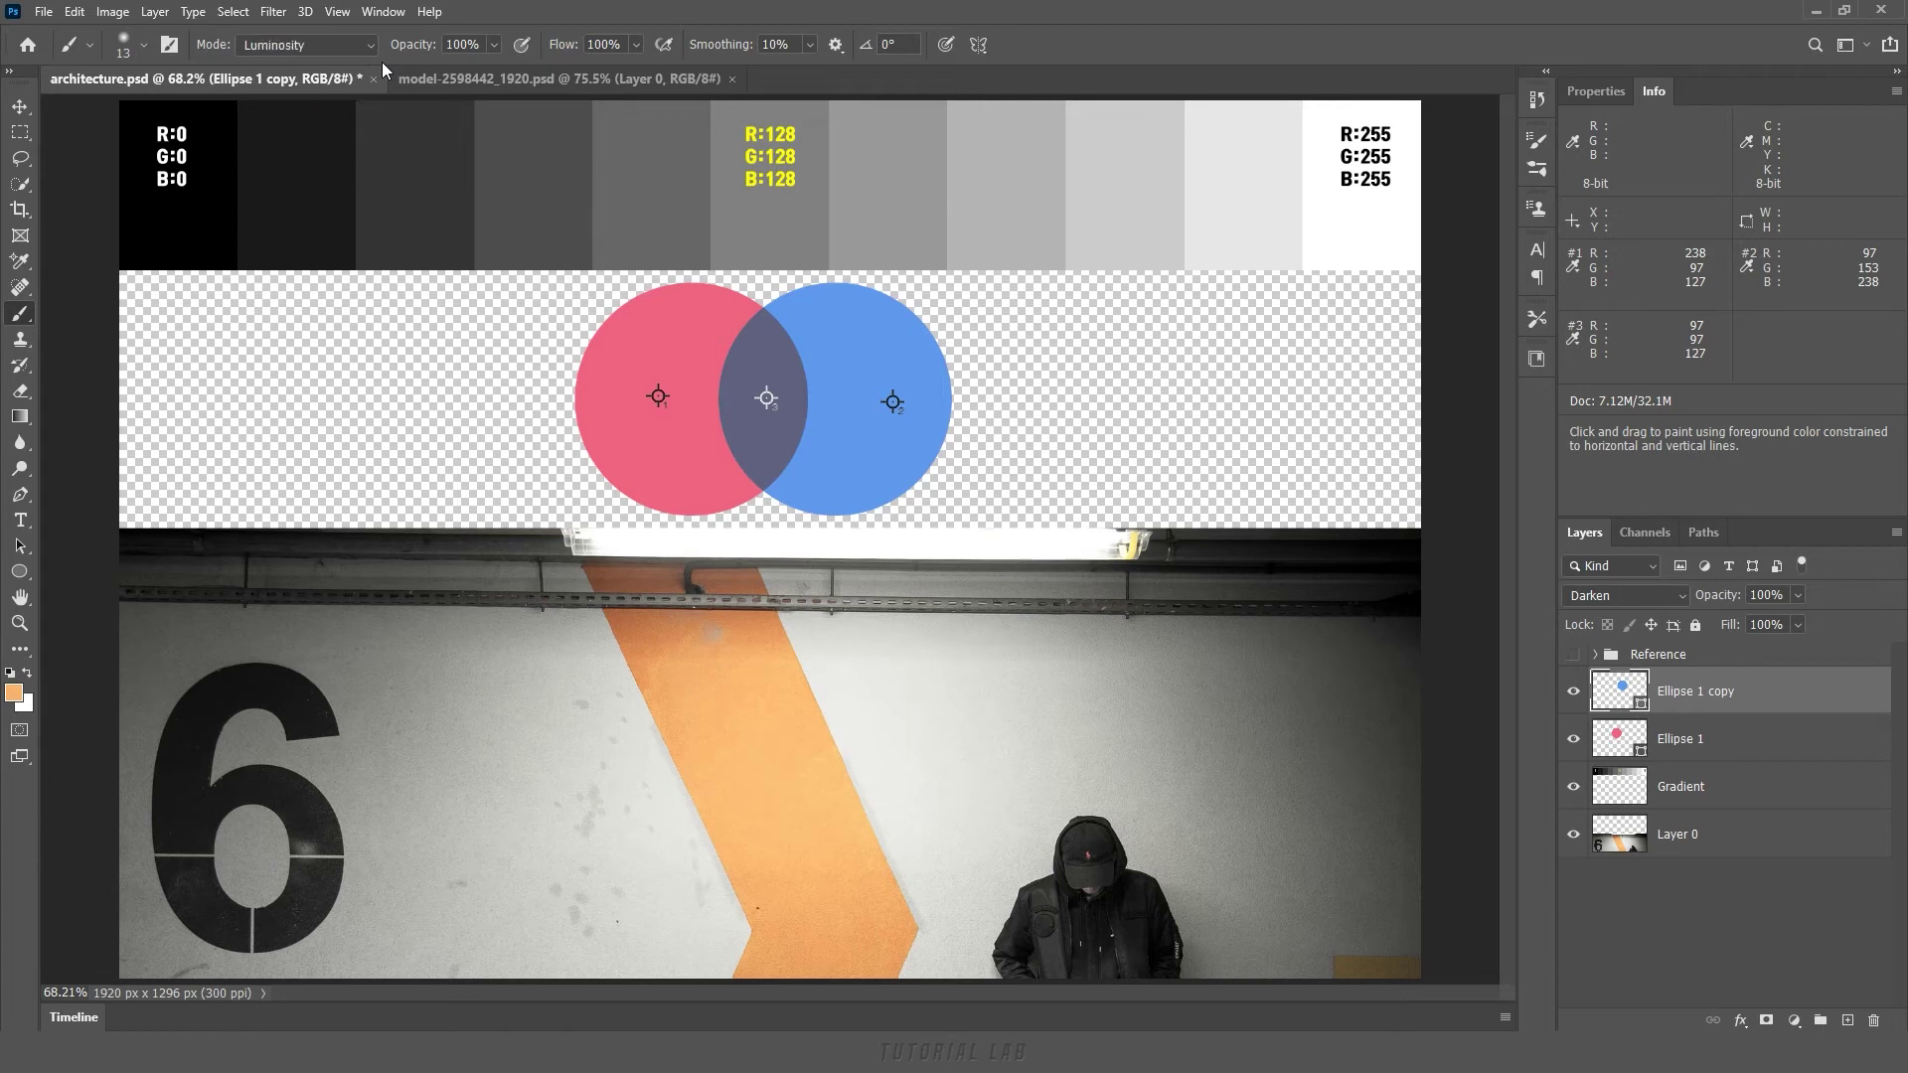
{"action": "left_click", "coordinate": [370, 45]}
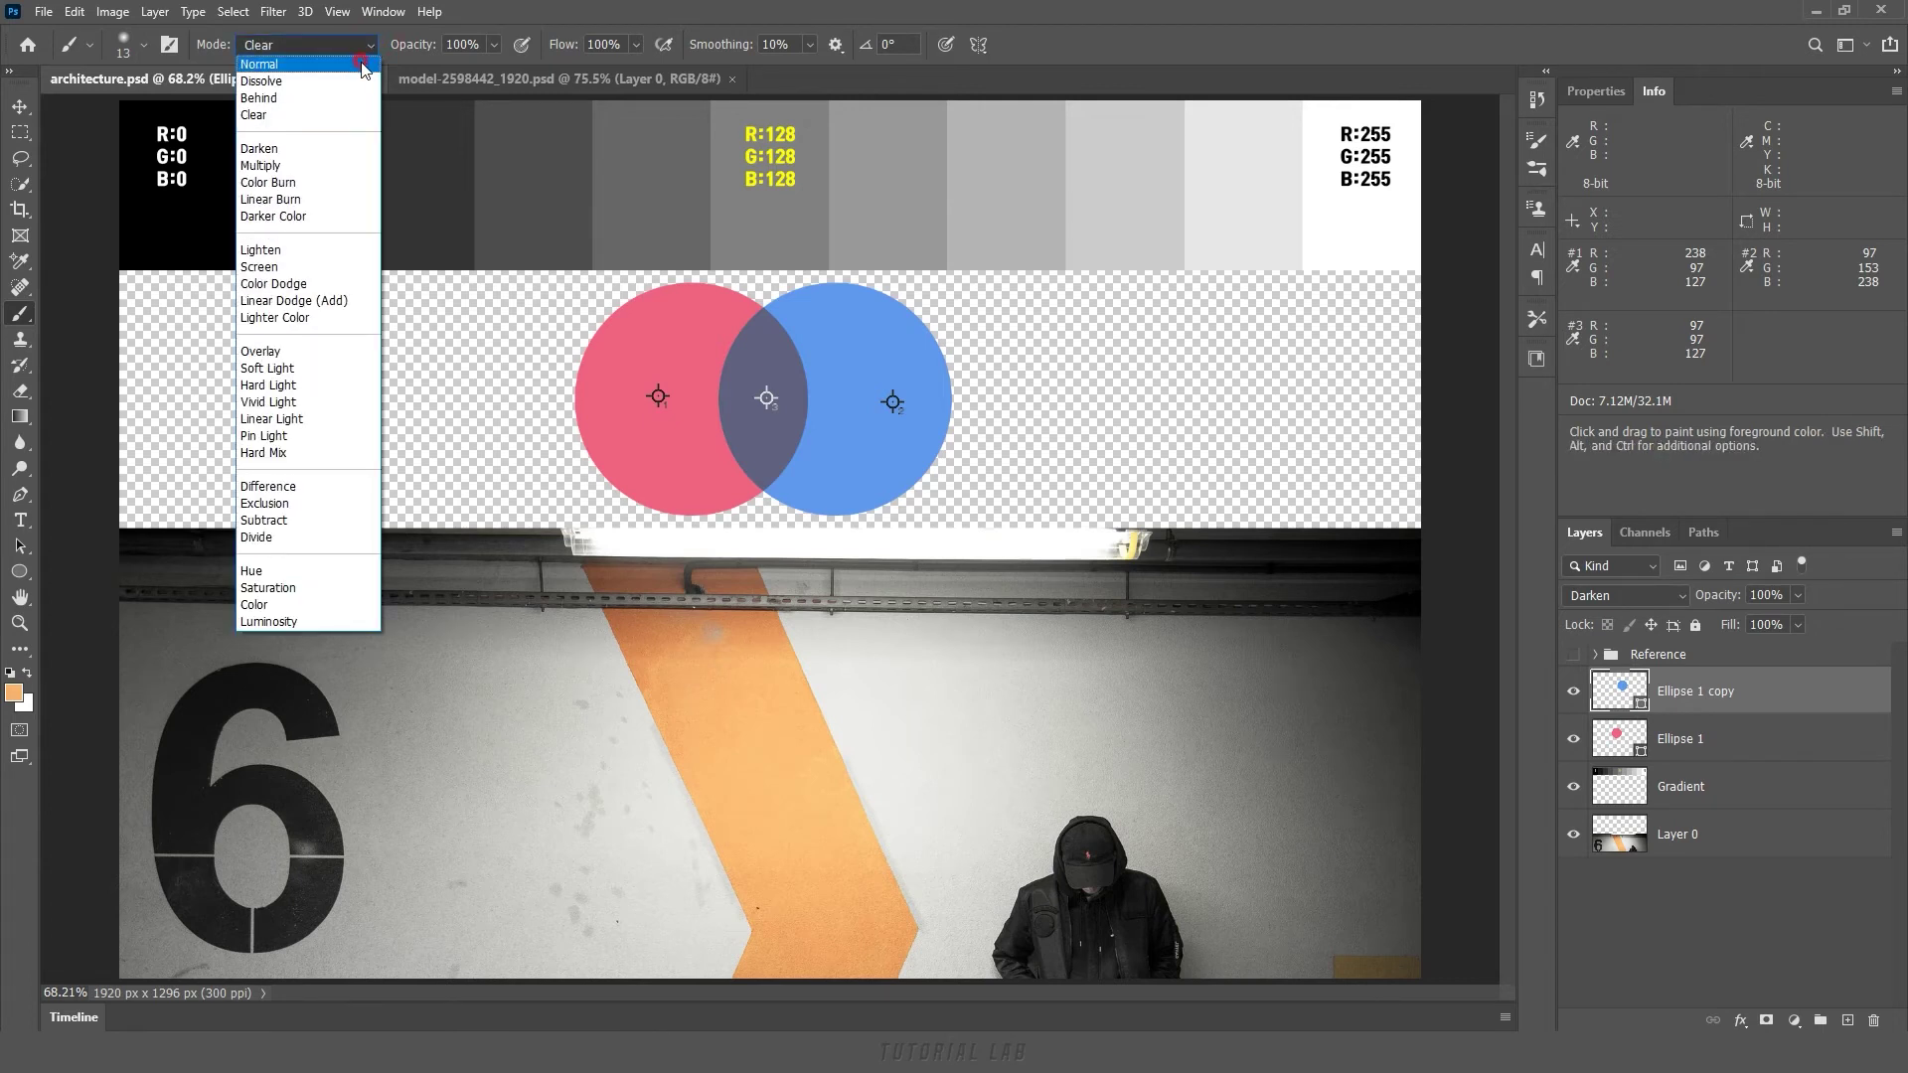
{"action": "left_click", "coordinate": [365, 65]}
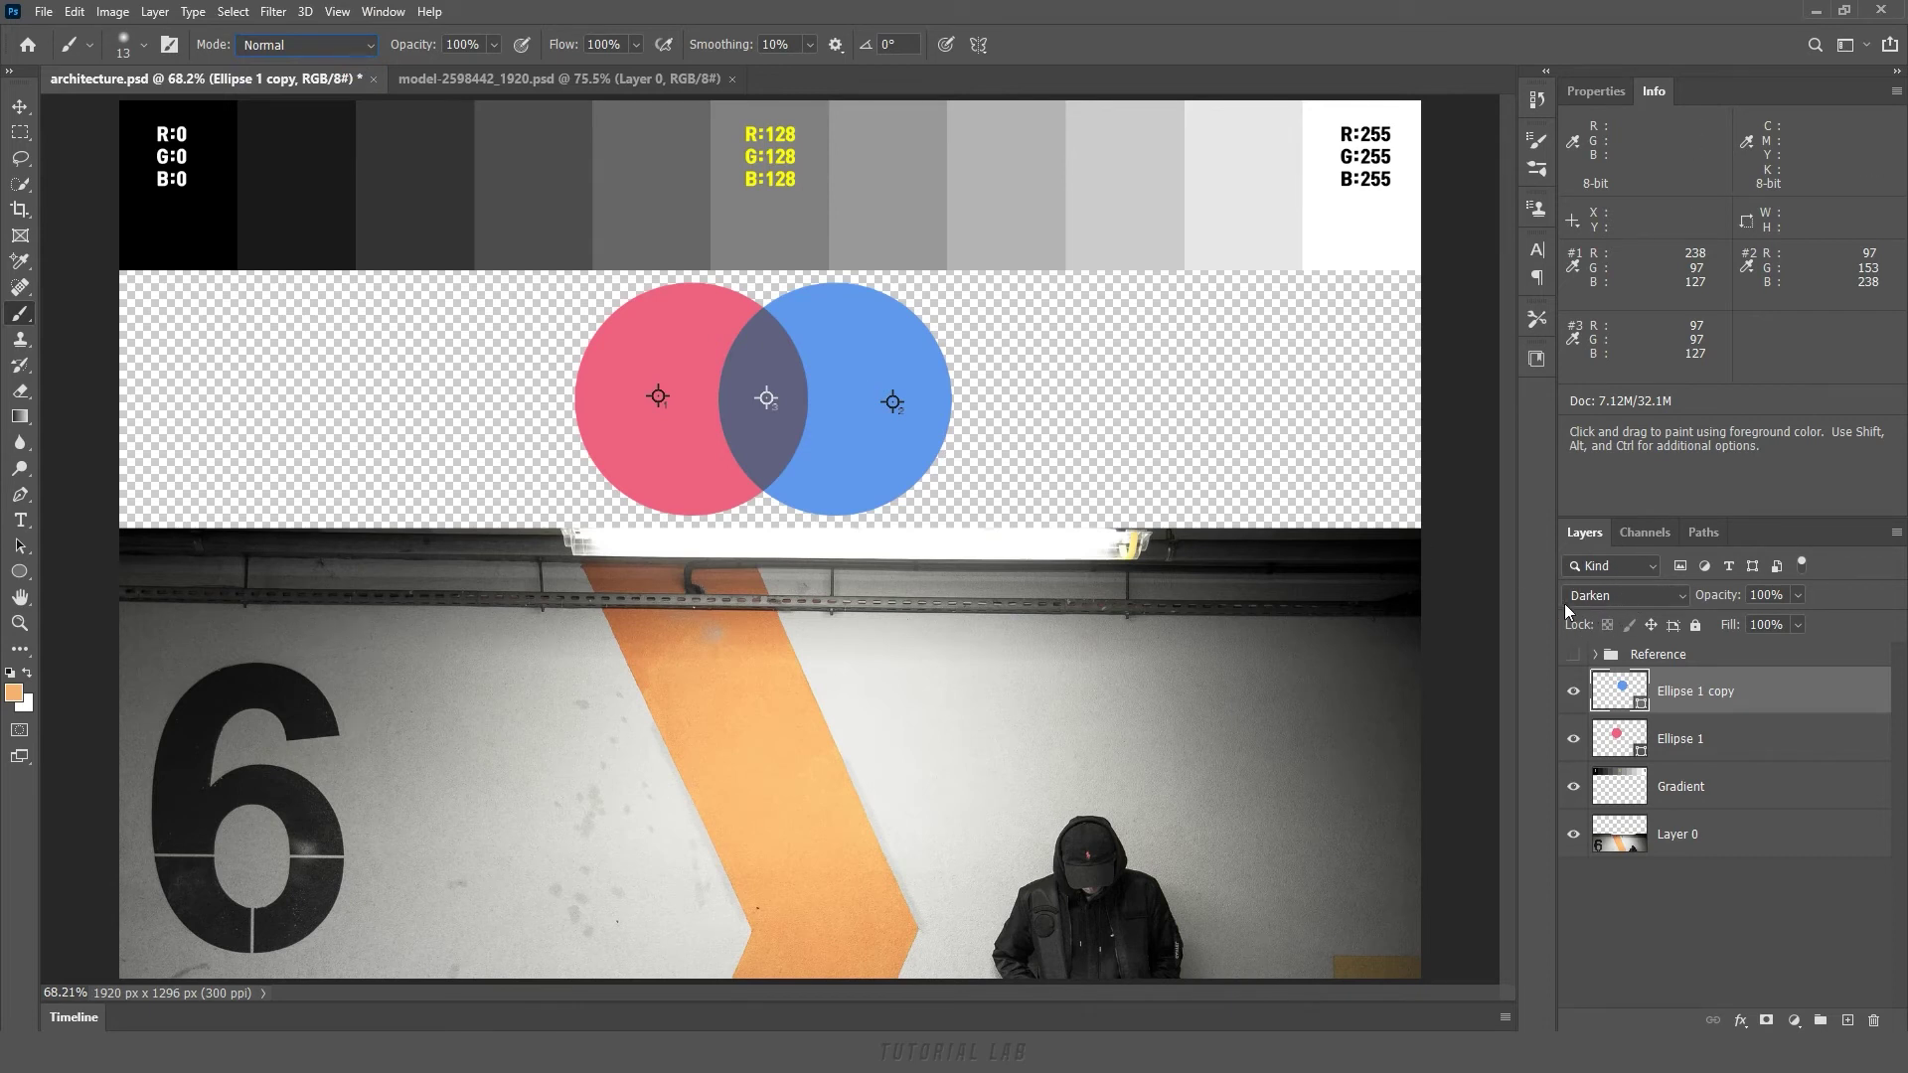
Cycle the blue circle through Linear Burn back to Darken, then switch to model-2598442_1920.psd.
{"action": "left_click", "coordinate": [20, 112]}
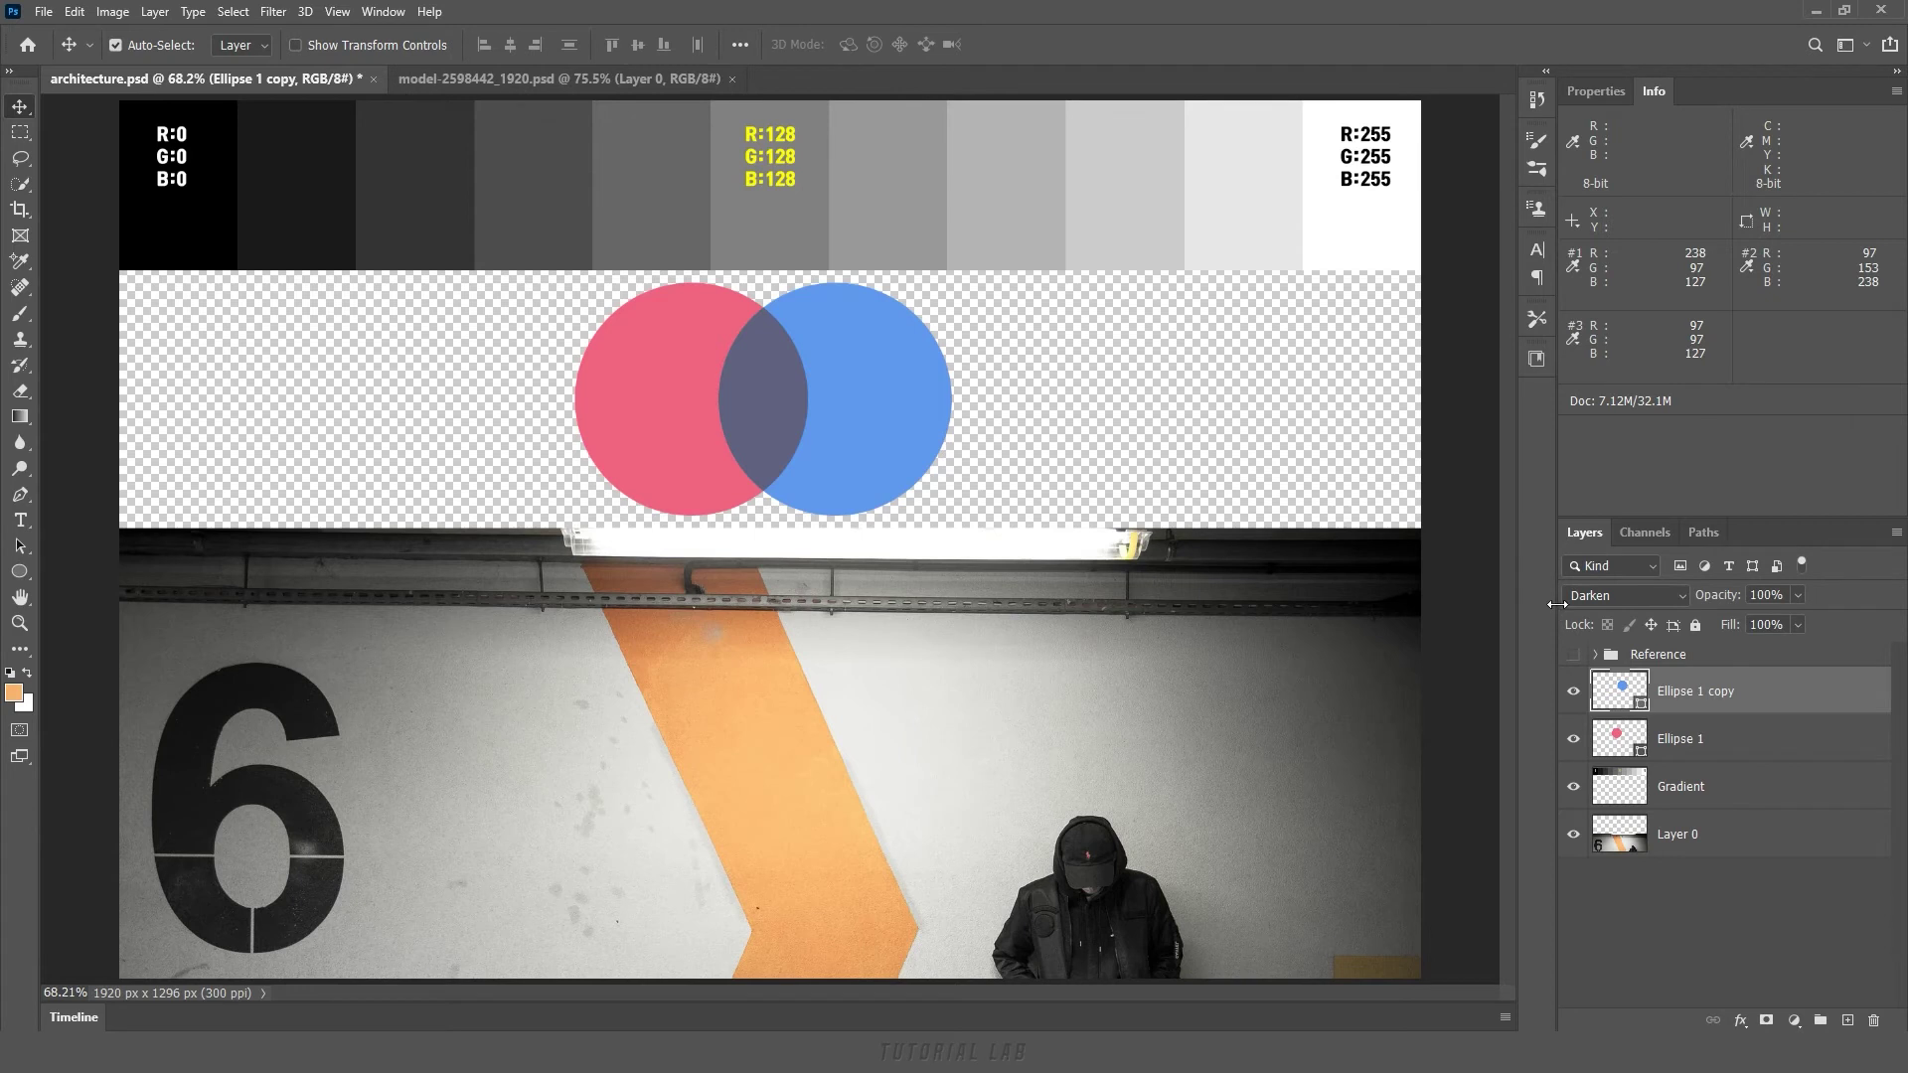
{"action": "key", "text": "shift+plus"}
{"action": "key", "text": "shift+plus"}
{"action": "key", "text": "shift+plus"}
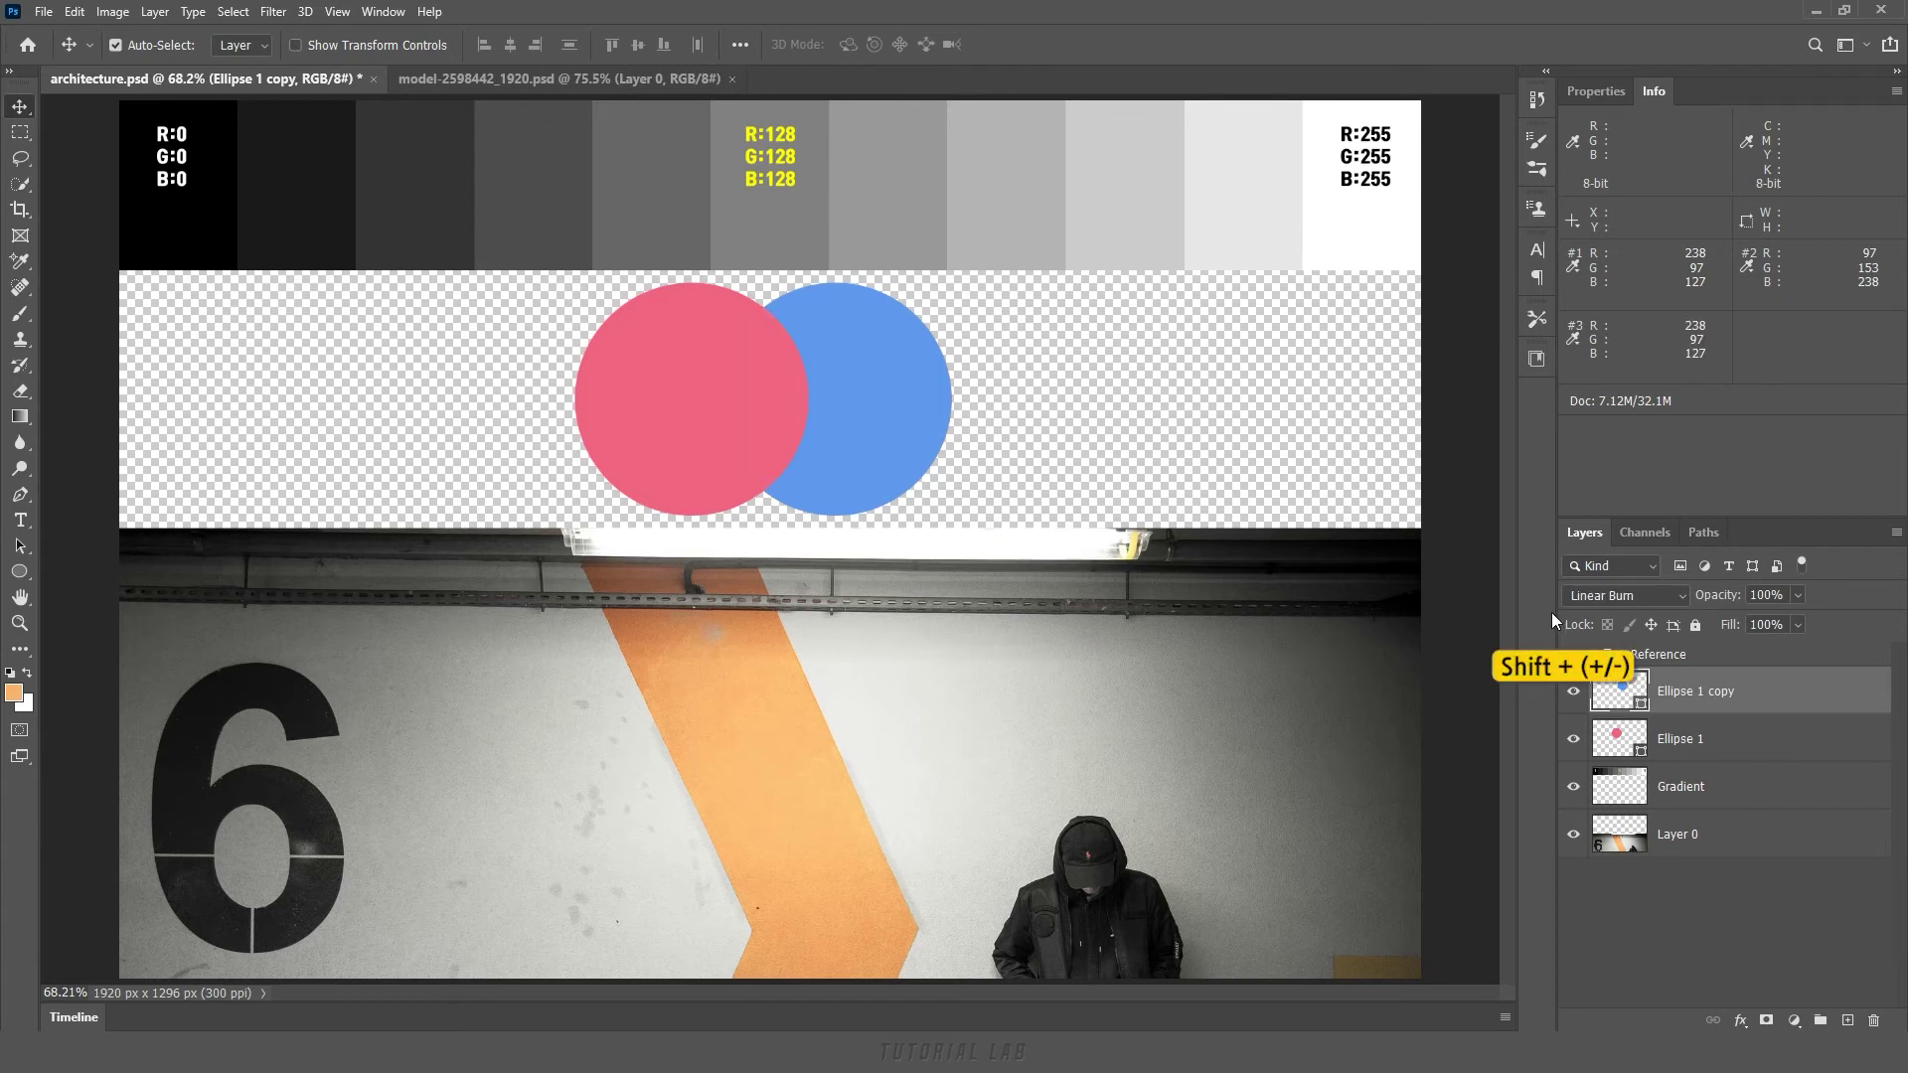
{"action": "key", "text": "shift+plus"}
{"action": "key", "text": "shift+minus"}
{"action": "key", "text": "shift+minus"}
{"action": "key", "text": "shift+minus"}
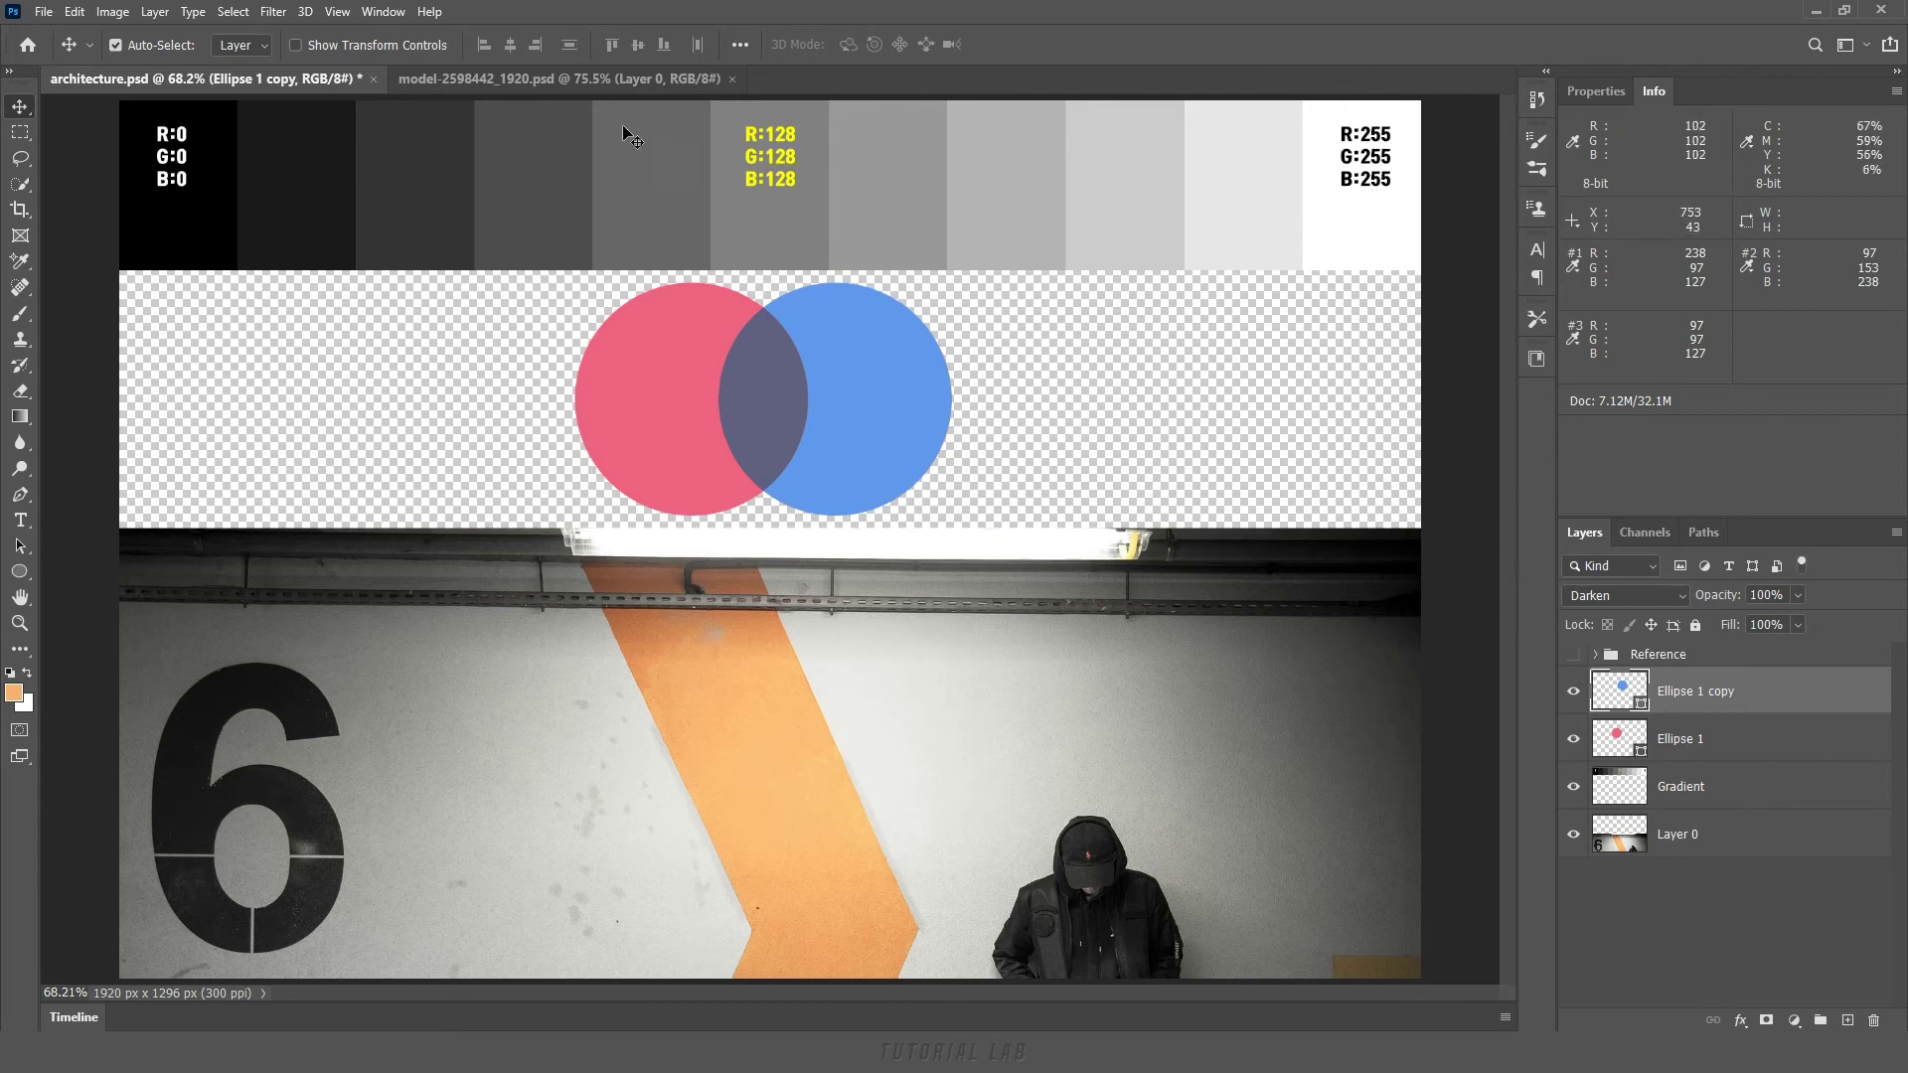
{"action": "left_click", "coordinate": [571, 79]}
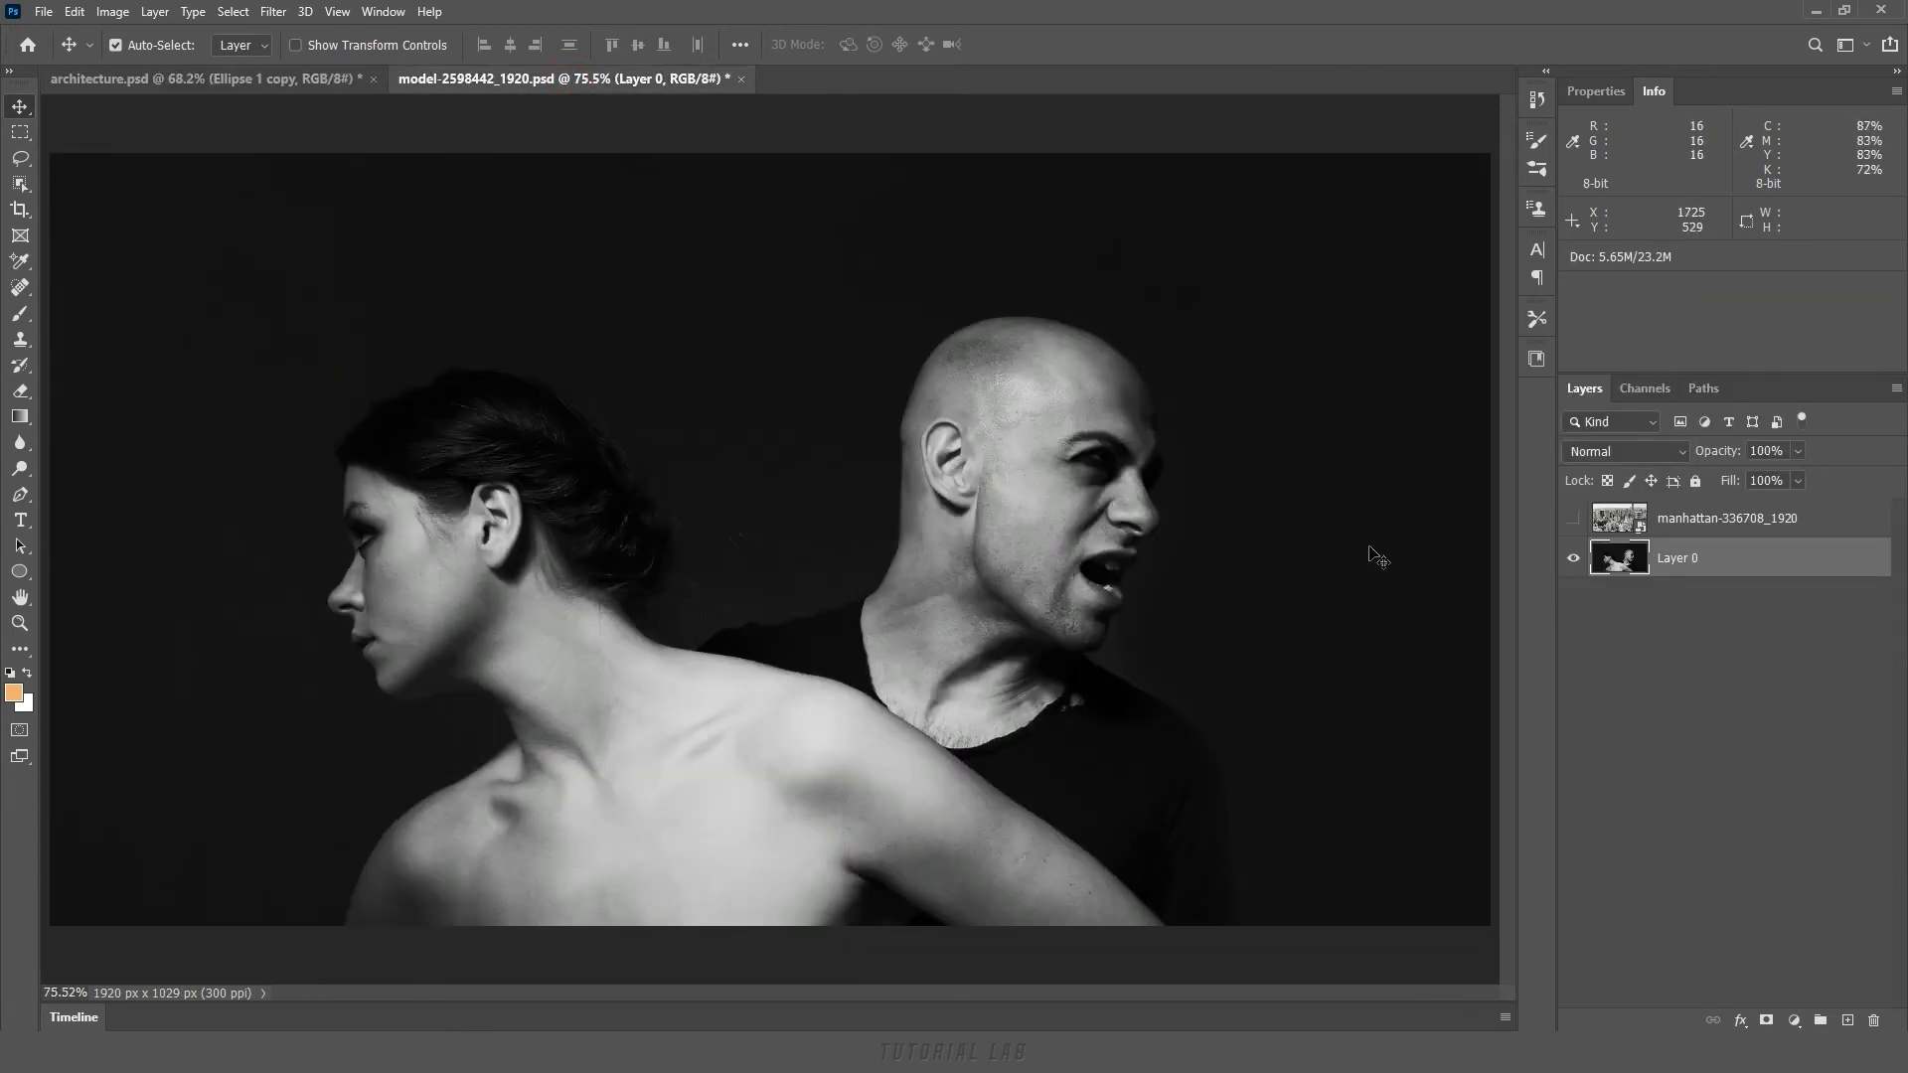
Select both people with Object Selection, adding the woman's chin and neck via Quick Selection.
{"action": "left_click", "coordinate": [1574, 518]}
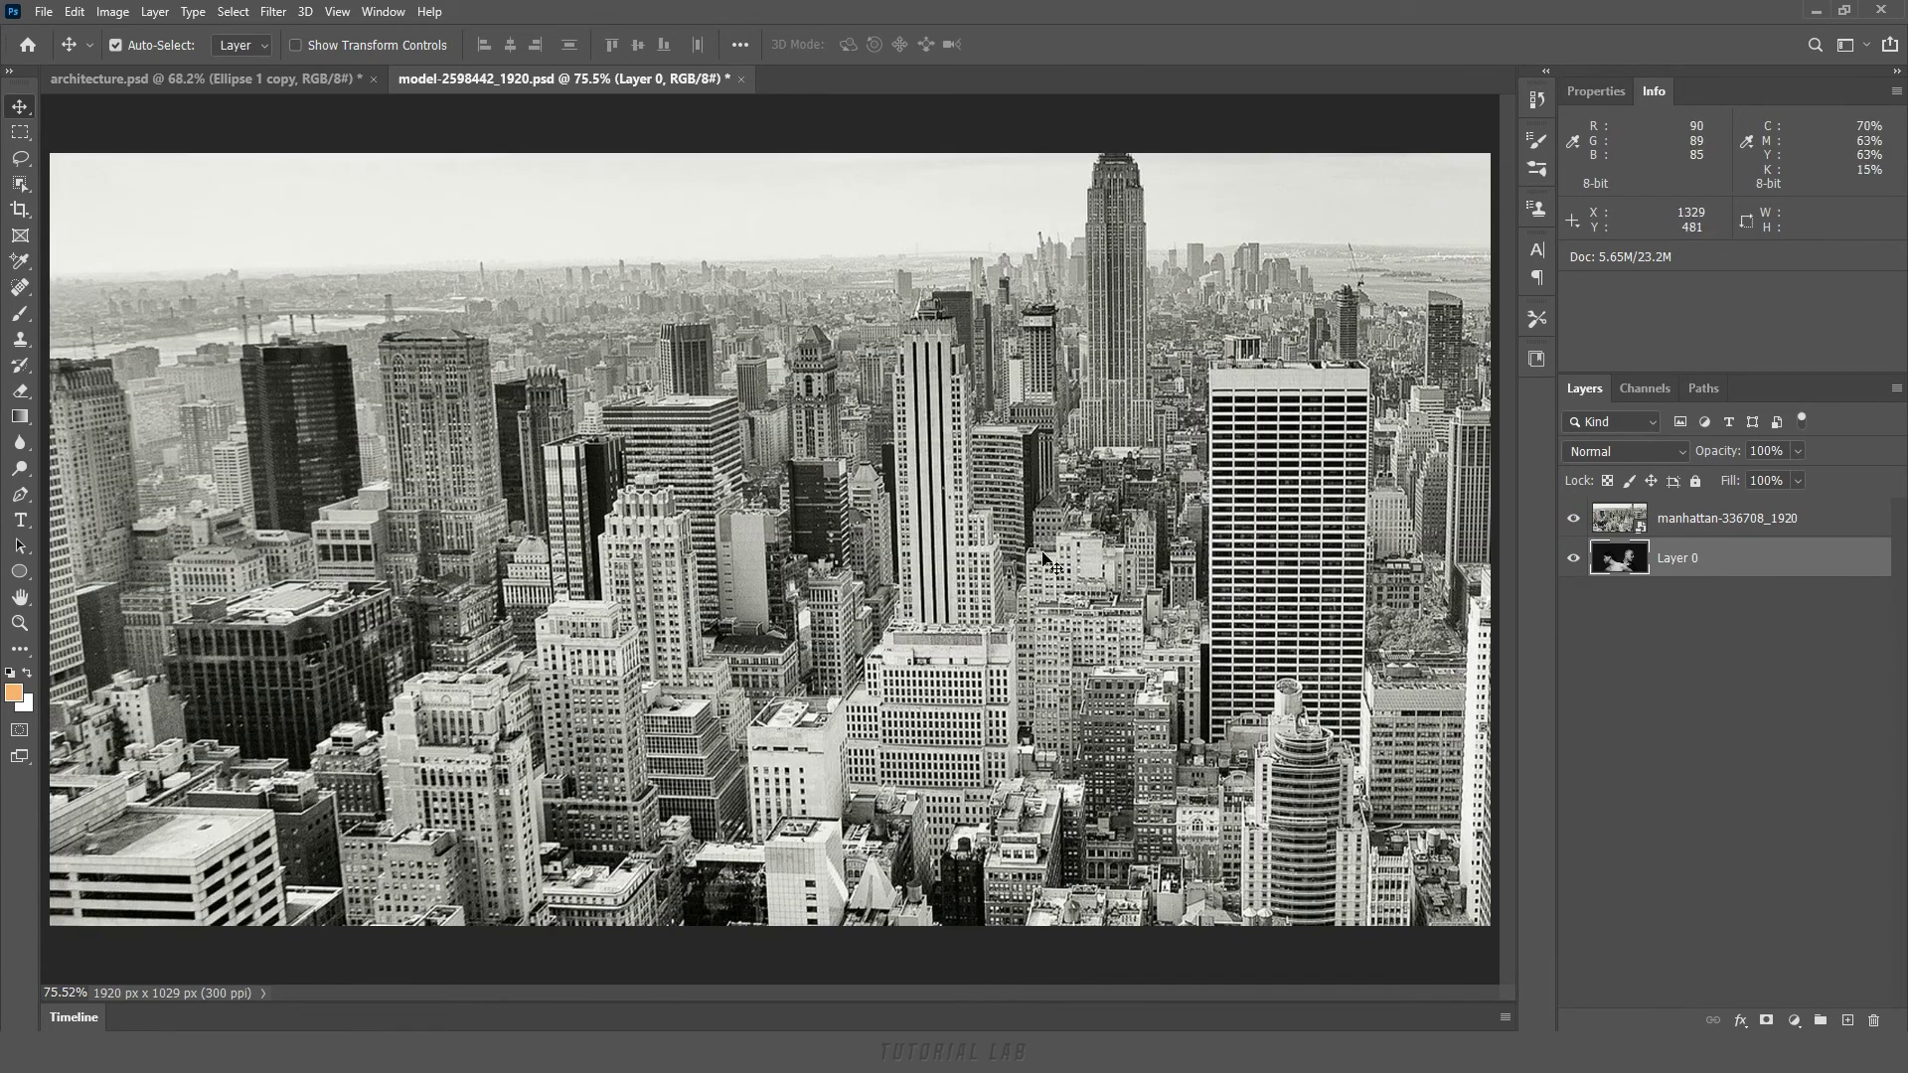
{"action": "left_click", "coordinate": [1575, 519]}
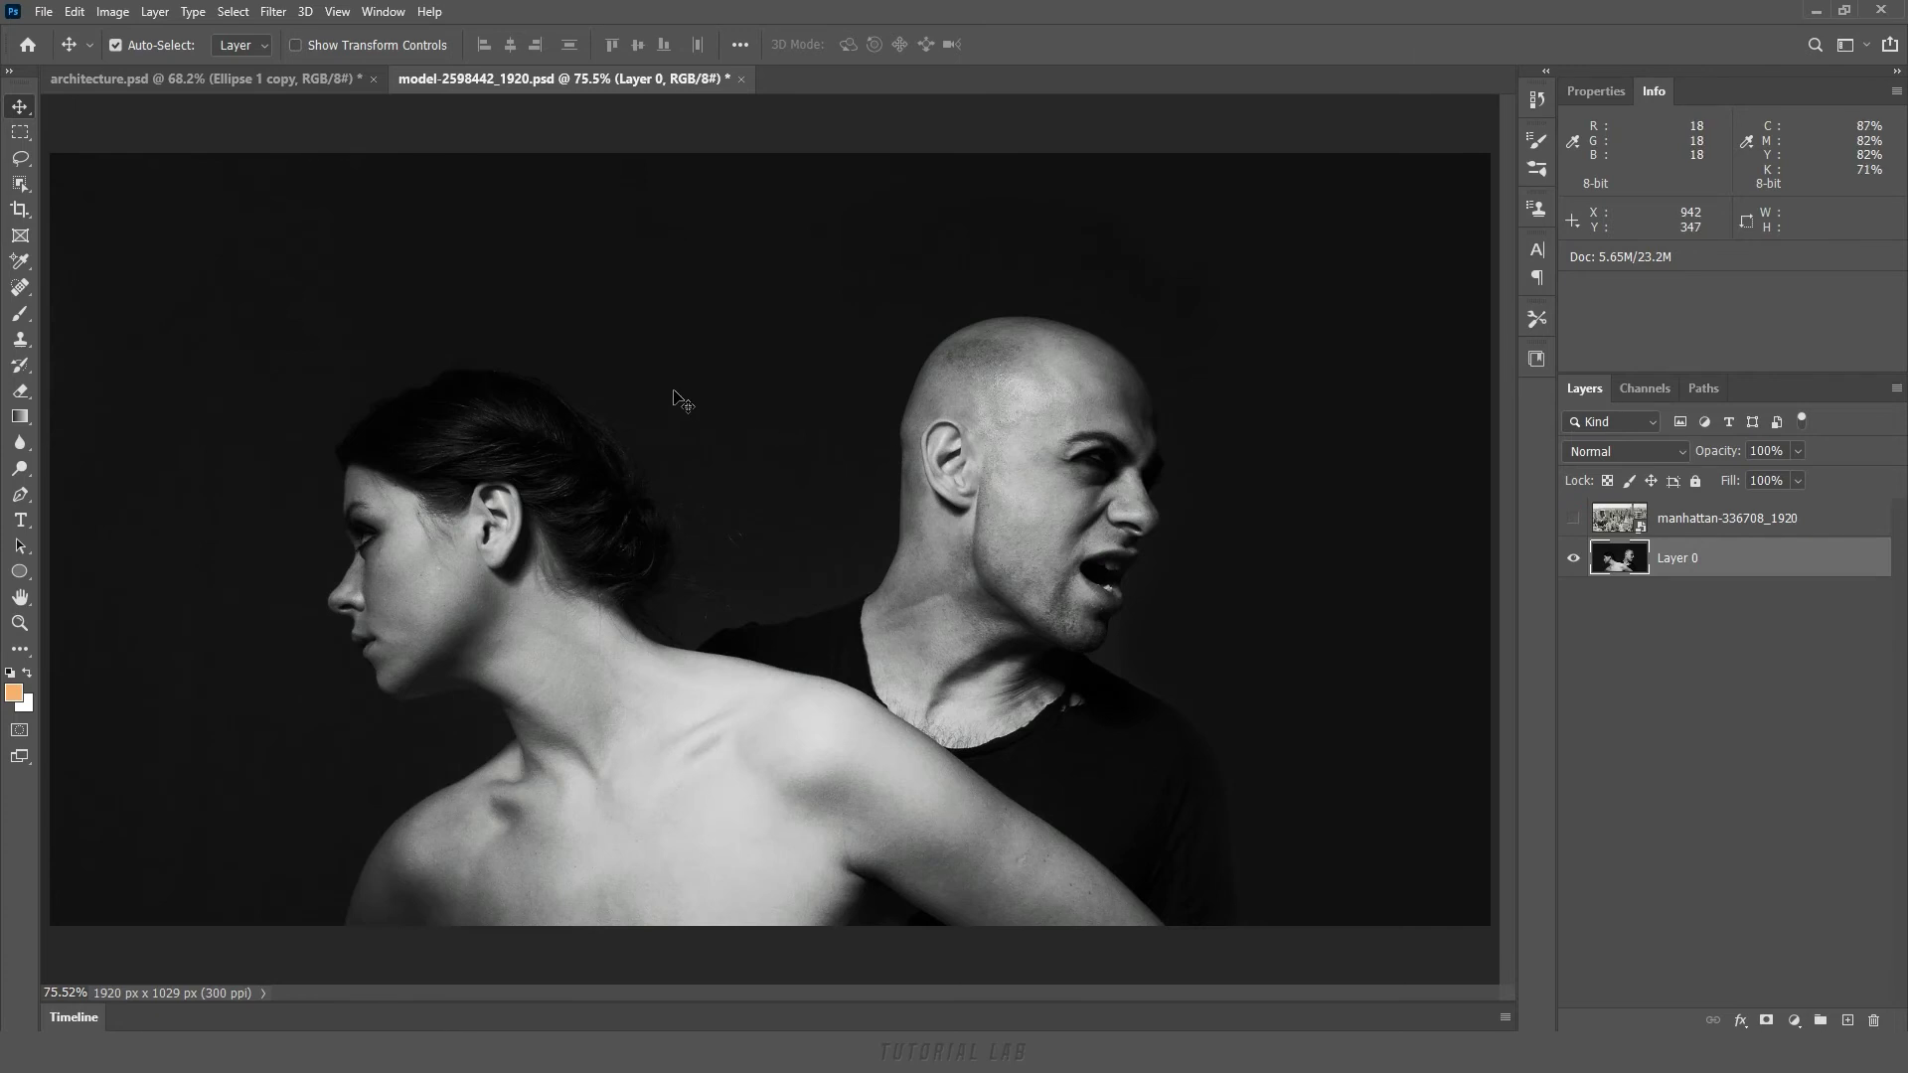
{"action": "left_click", "coordinate": [20, 187]}
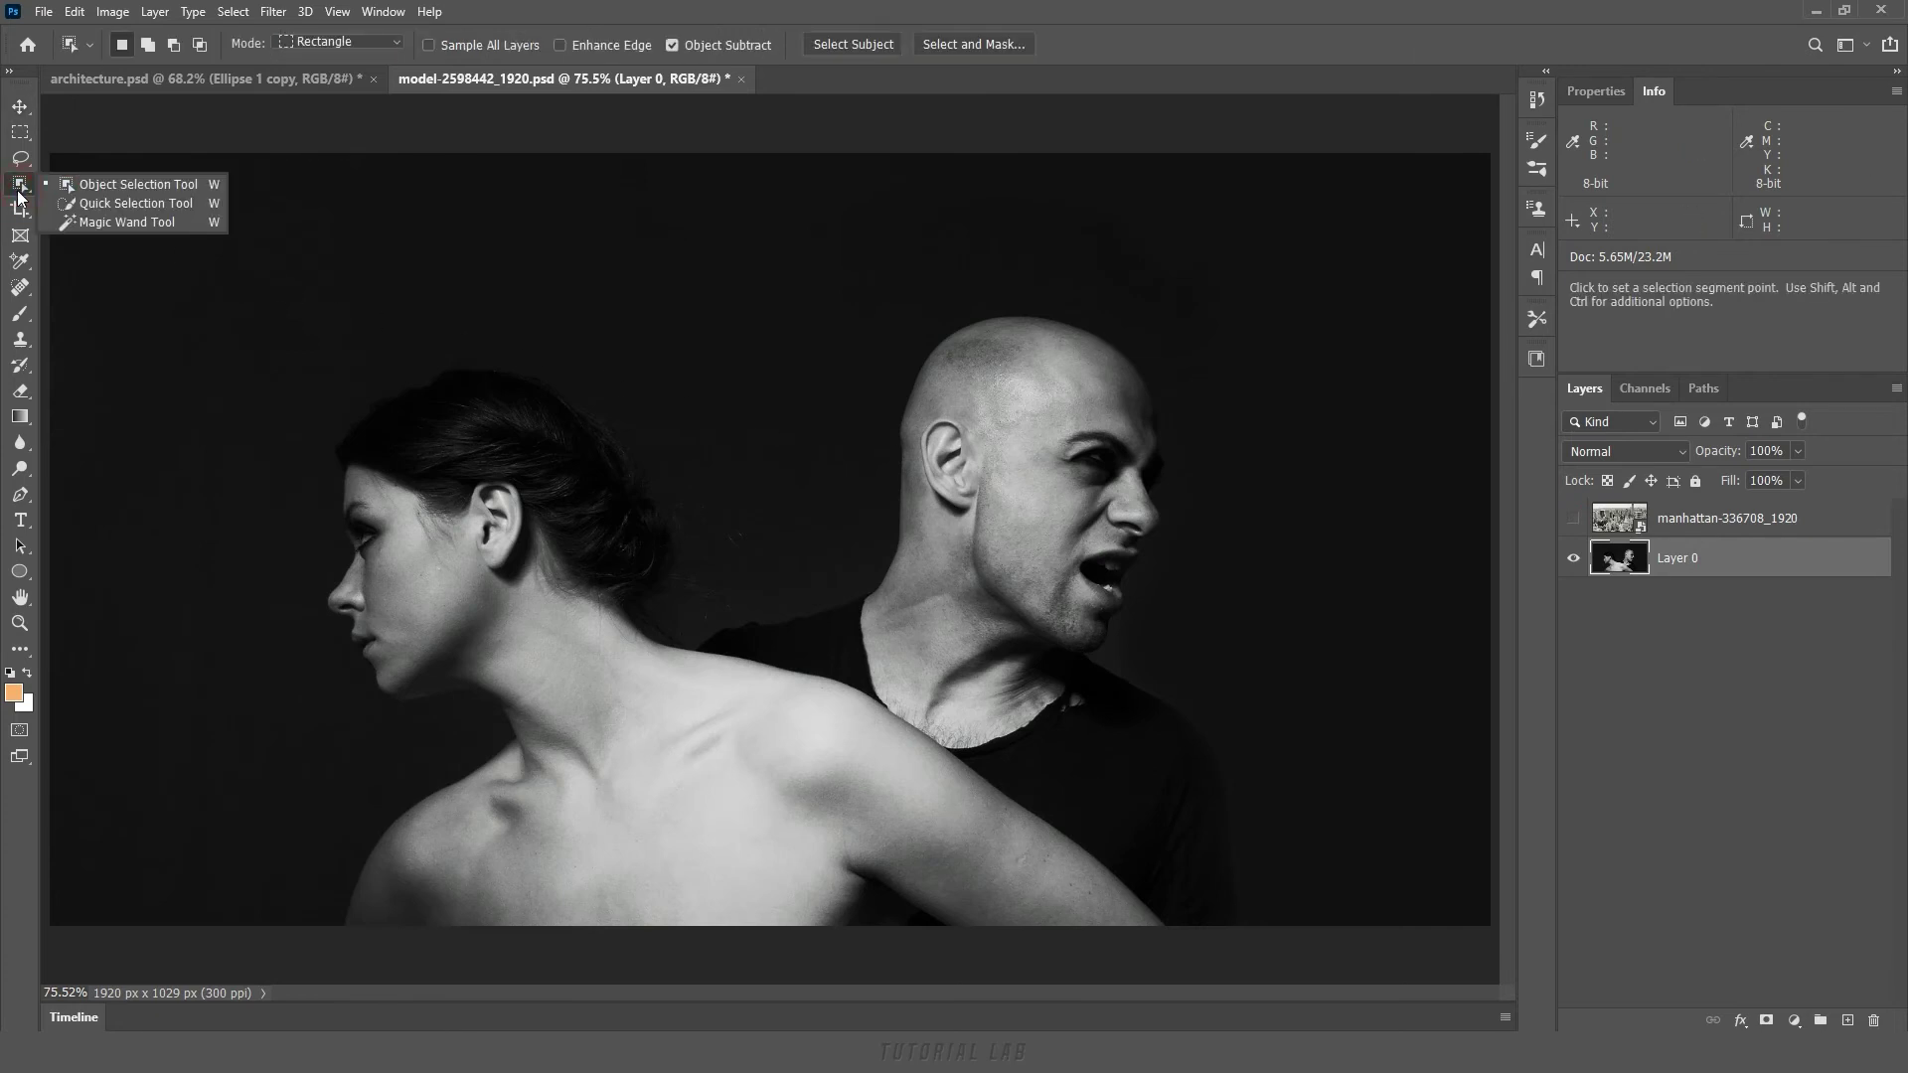
{"action": "mouse_move", "coordinate": [262, 240]}
{"action": "left_mouse_down"}
{"action": "mouse_move", "coordinate": [311, 798]}
{"action": "mouse_move", "coordinate": [1270, 924]}
{"action": "left_mouse_up"}
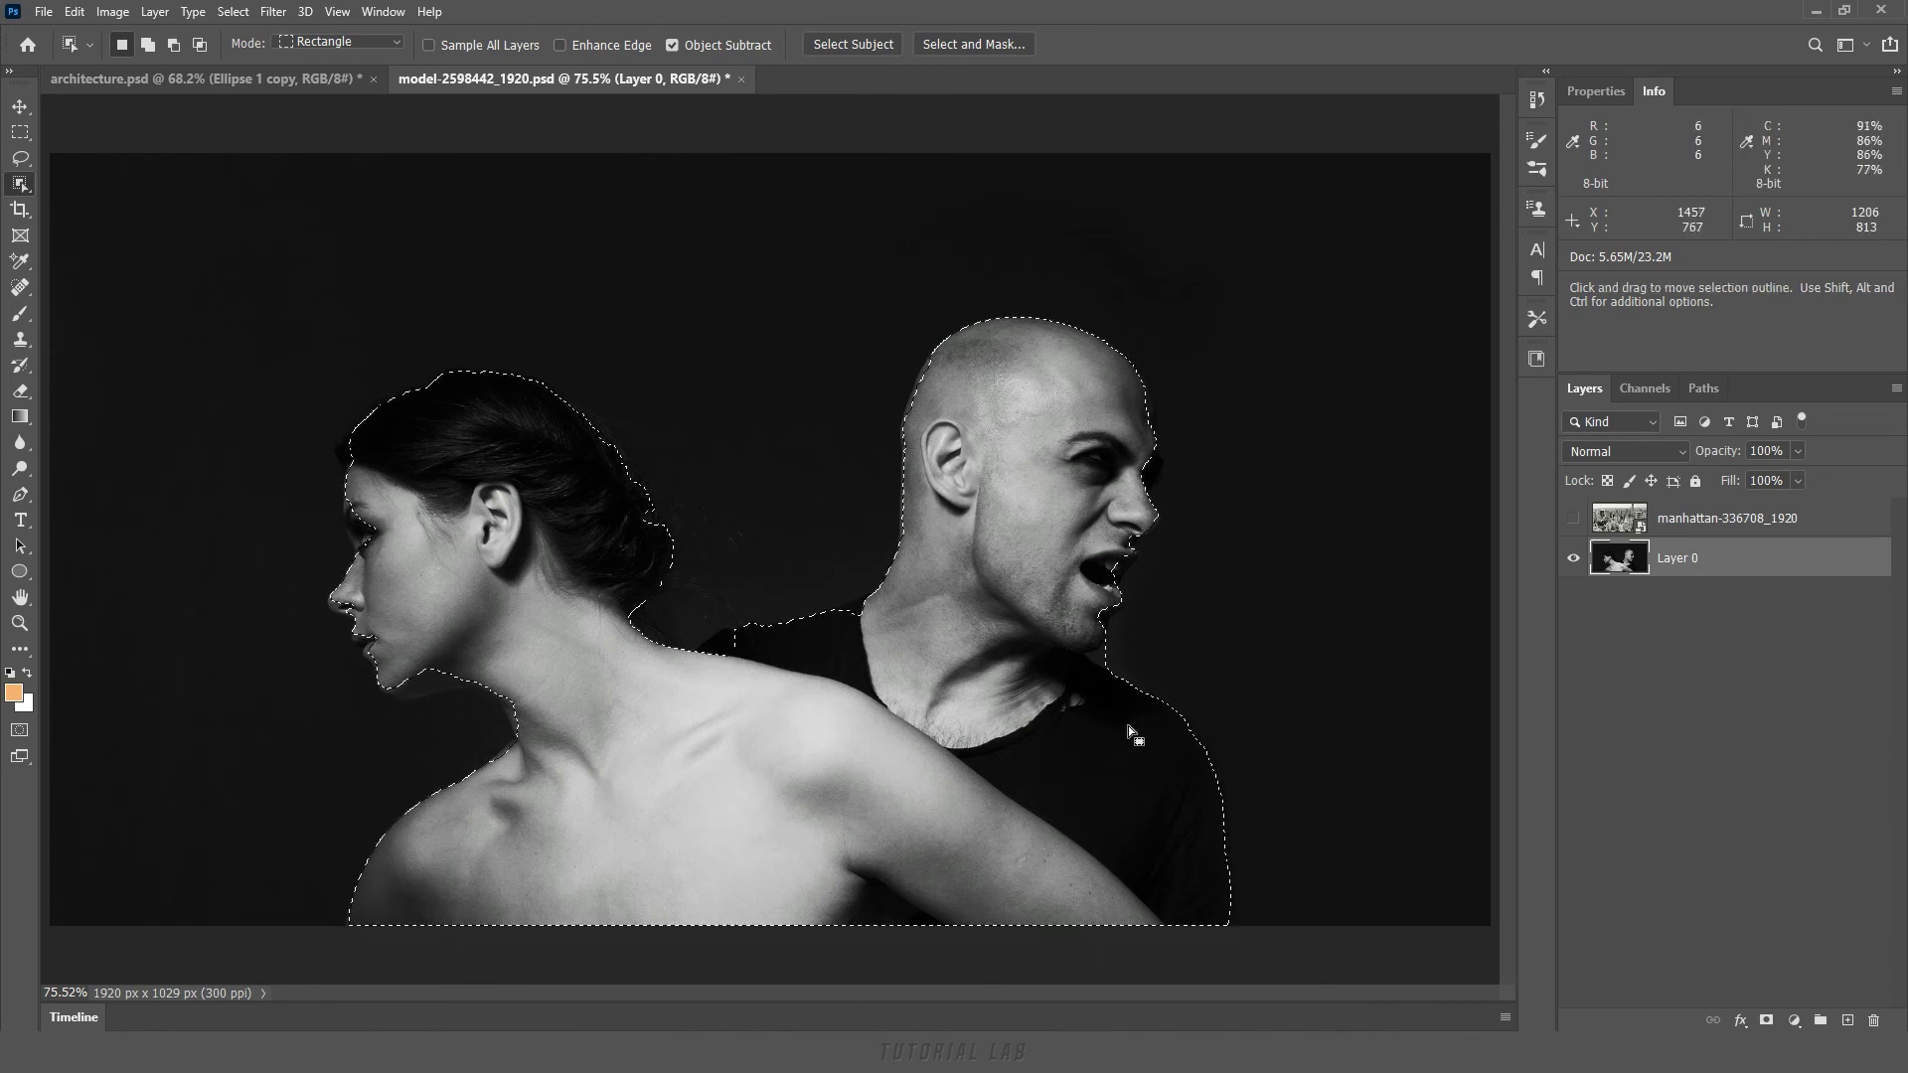
{"action": "right_click", "coordinate": [20, 183]}
{"action": "left_click", "coordinate": [99, 206]}
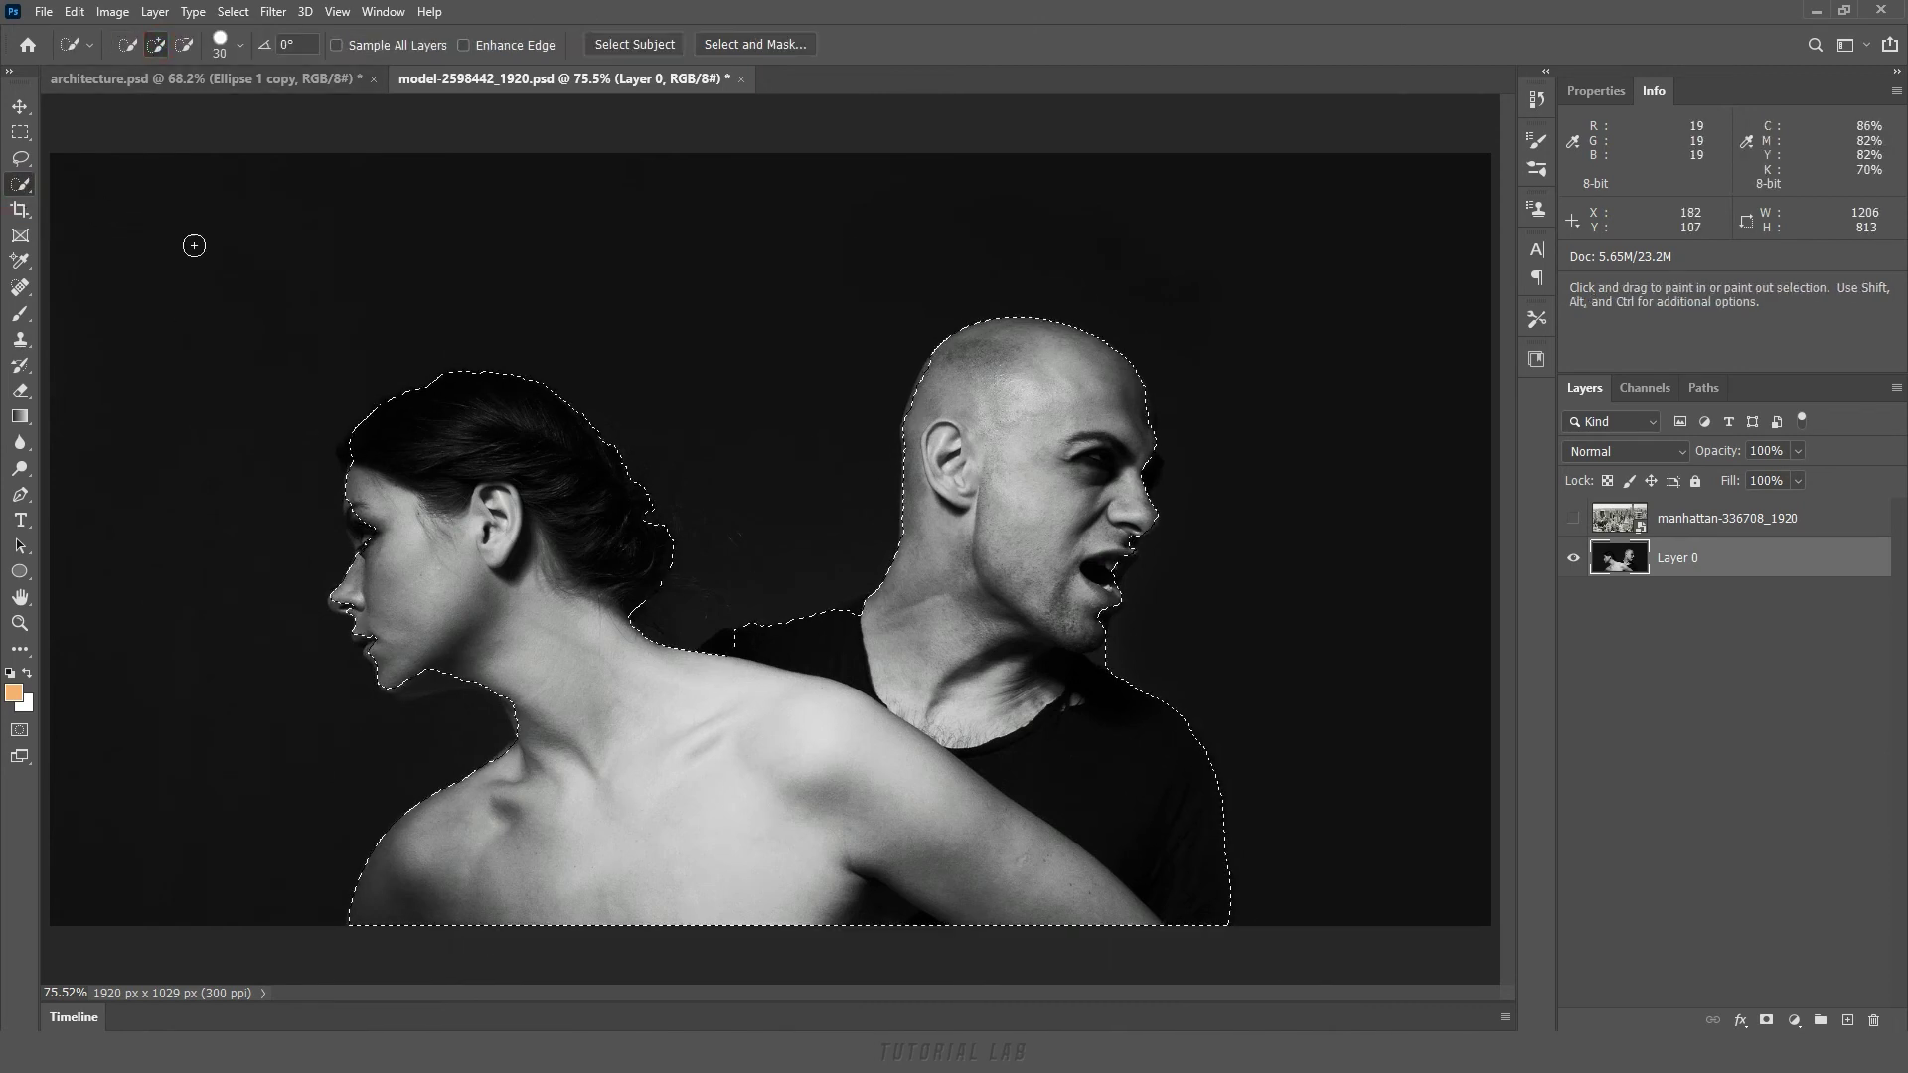
{"action": "mouse_move", "coordinate": [365, 601]}
{"action": "left_mouse_down"}
{"action": "mouse_move", "coordinate": [547, 657]}
{"action": "mouse_move", "coordinate": [1109, 540]}
{"action": "mouse_move", "coordinate": [1091, 414]}
{"action": "left_mouse_up"}
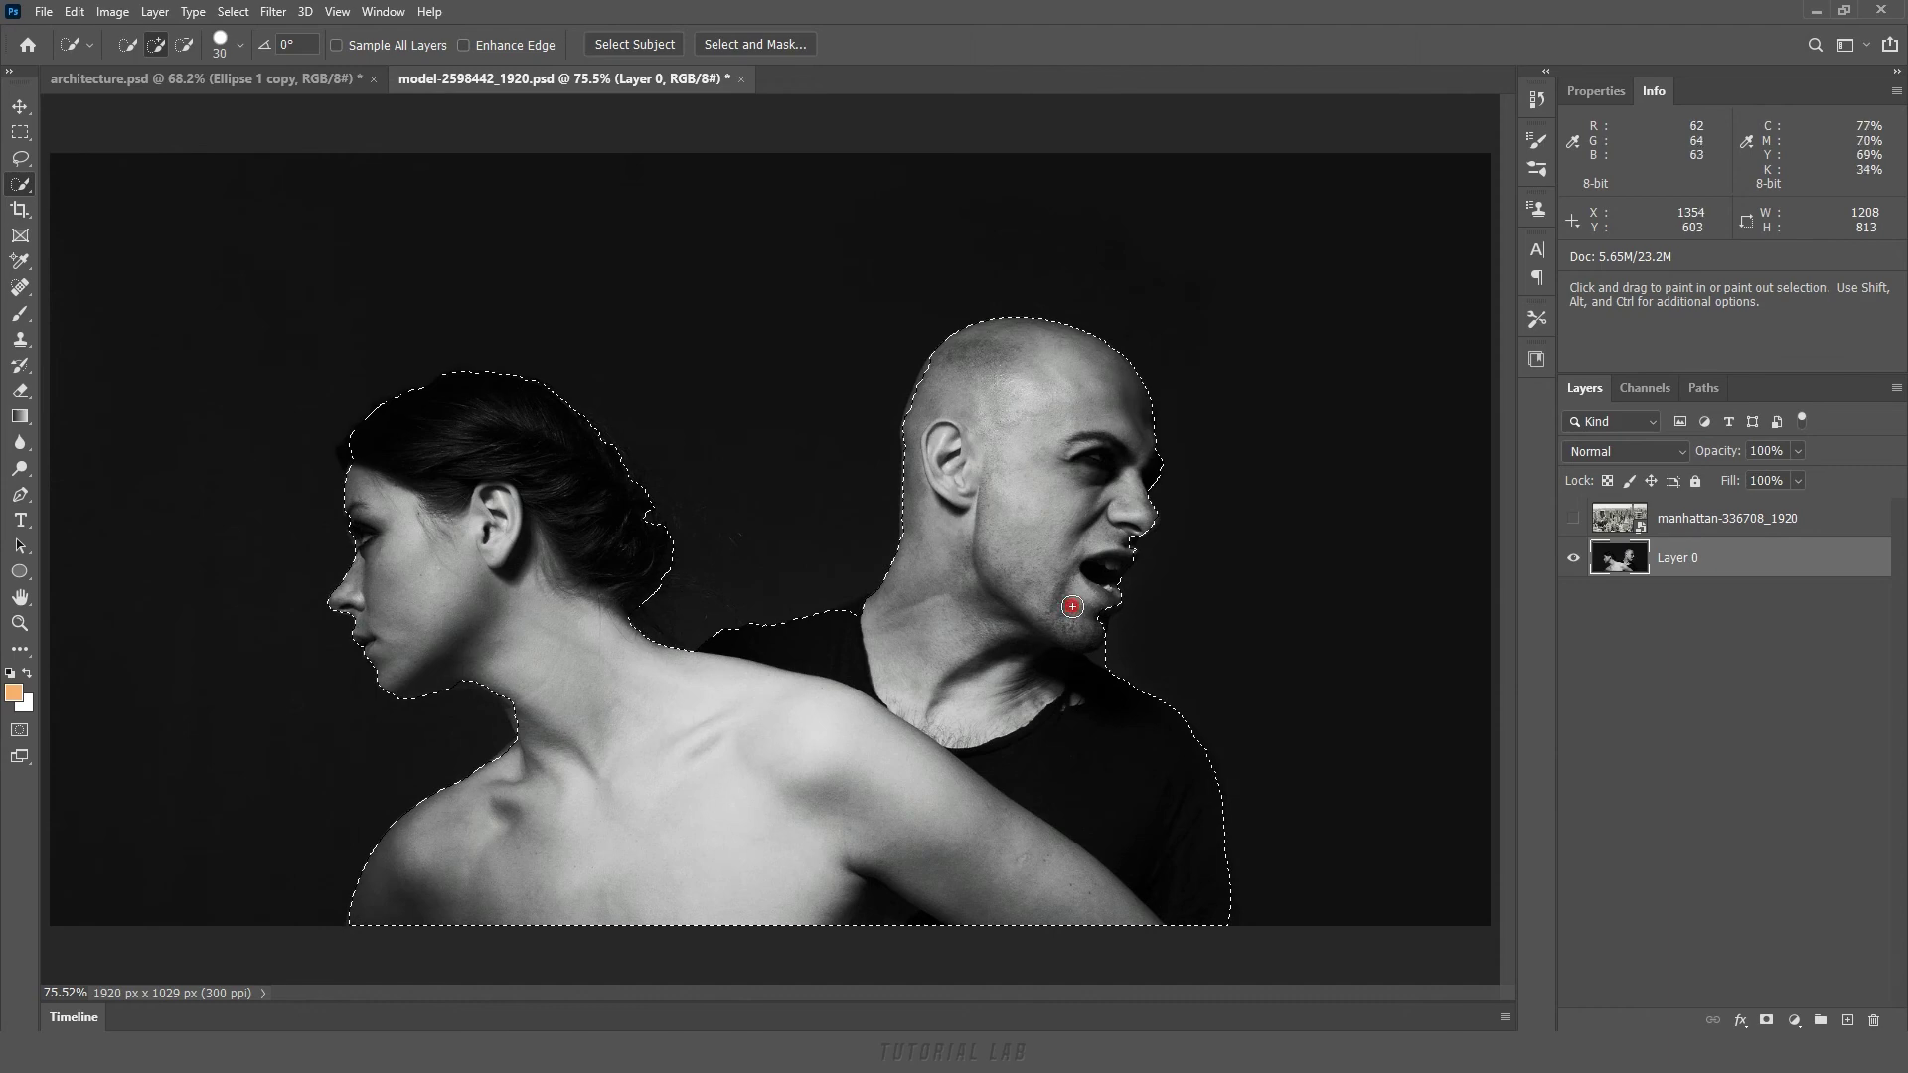
Mask the visible Manhattan layer to the people, blend it with Darken, and add Levels.
{"action": "left_click", "coordinate": [1695, 518]}
{"action": "left_click", "coordinate": [1574, 518]}
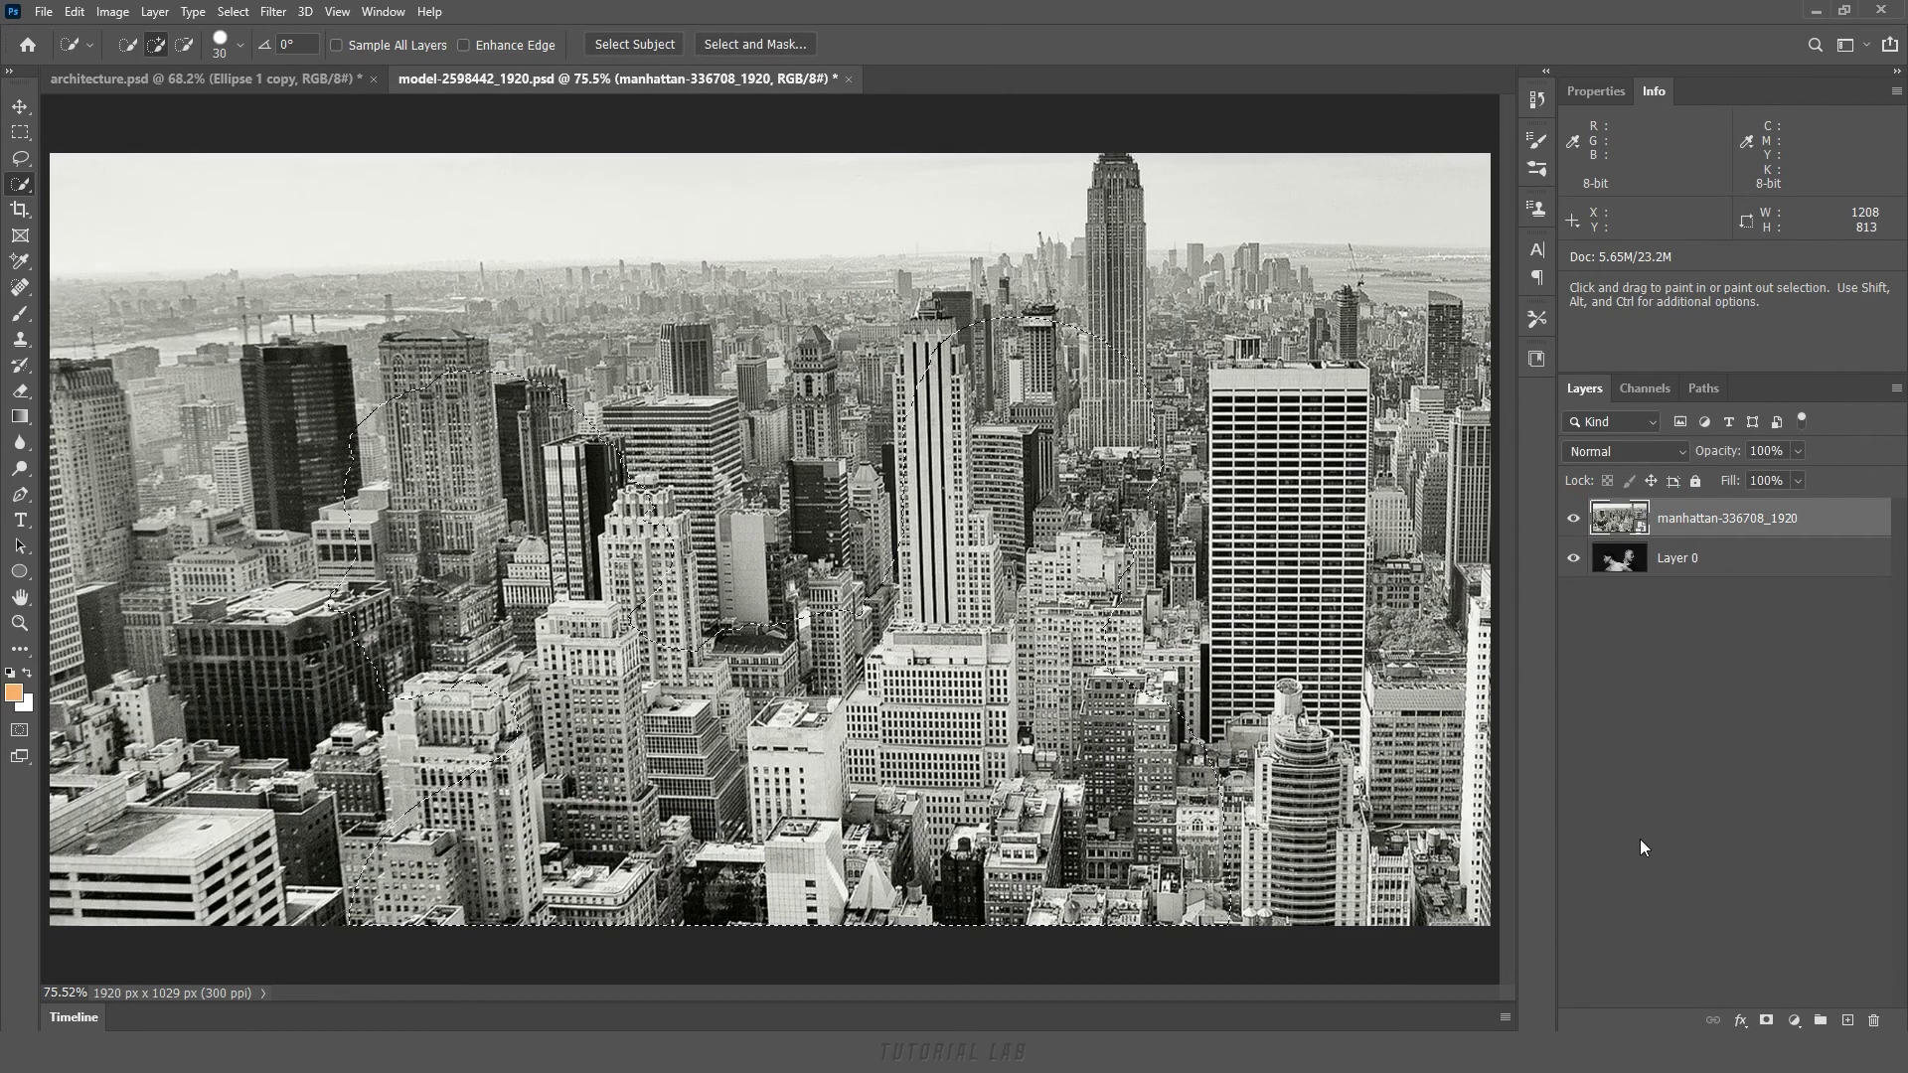
{"action": "left_click", "coordinate": [1767, 1022]}
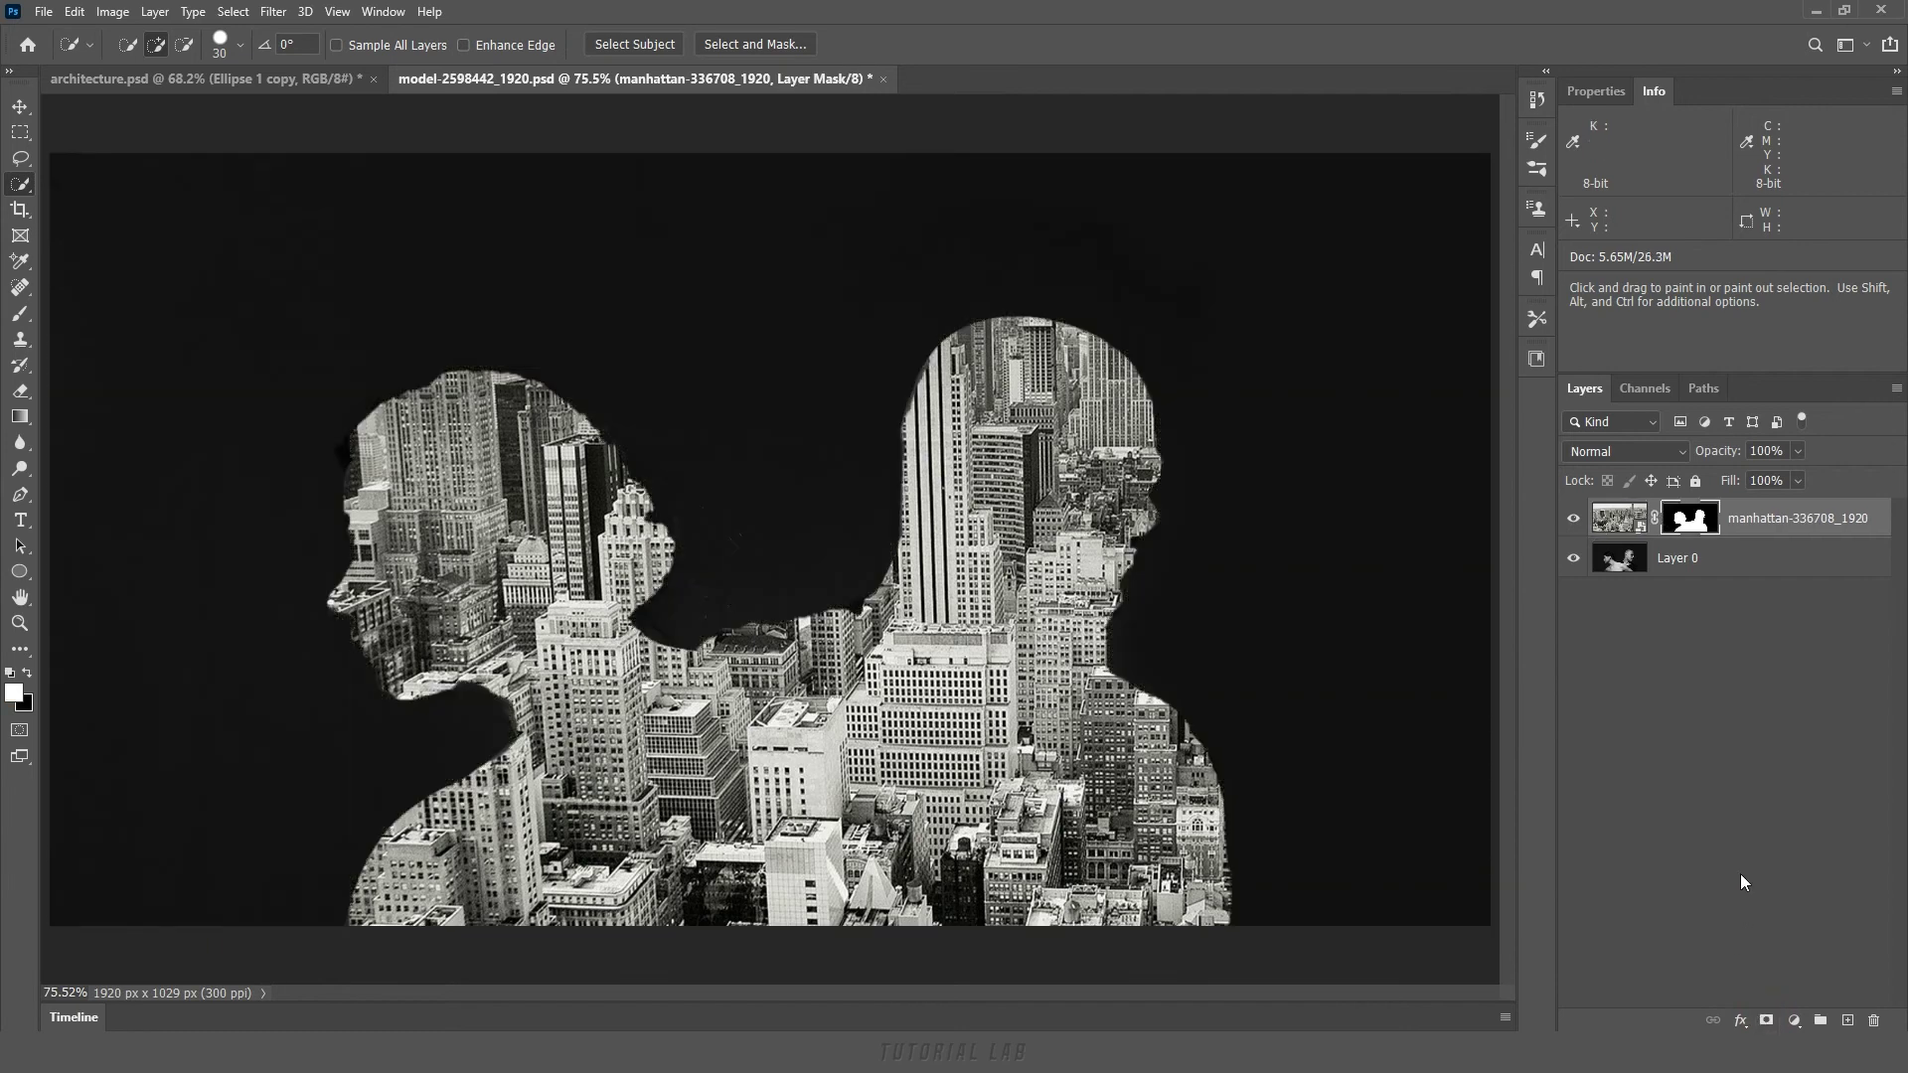
{"action": "left_click", "coordinate": [1646, 449]}
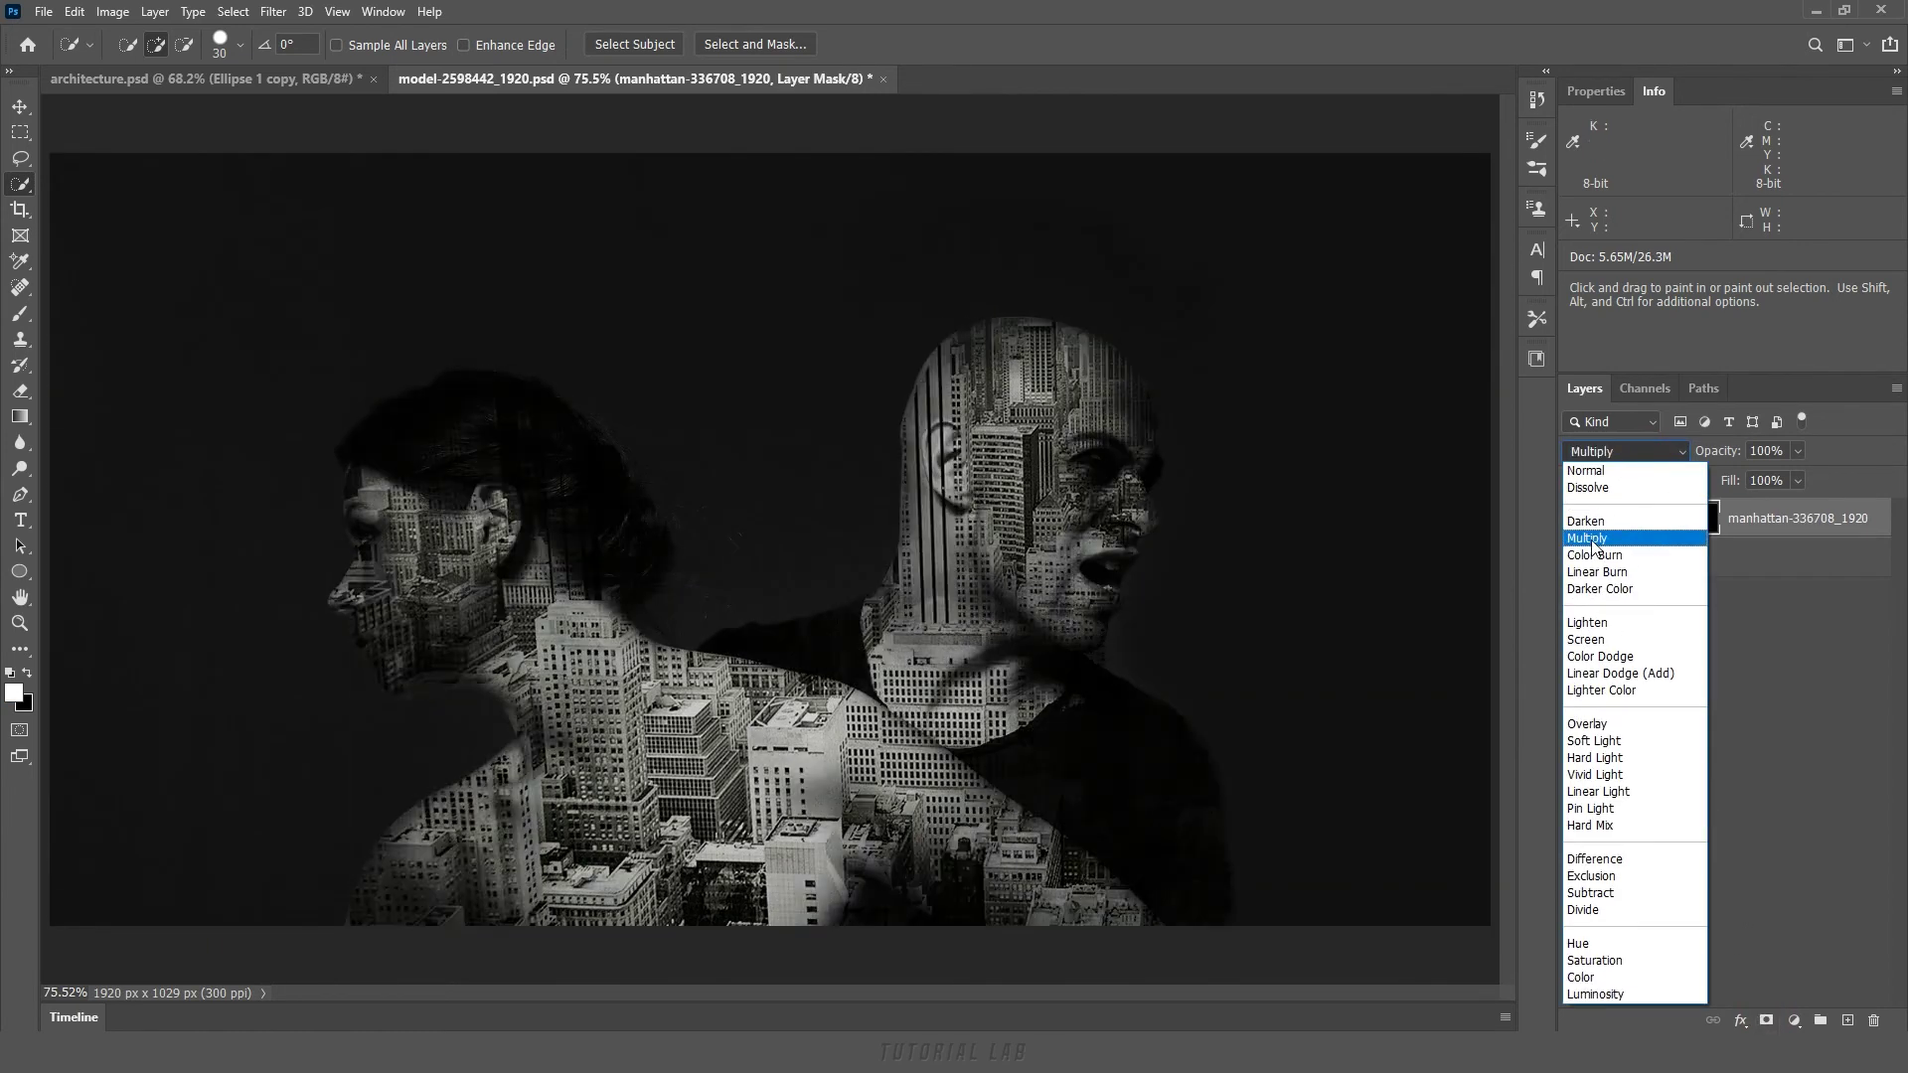
{"action": "left_click", "coordinate": [1604, 523]}
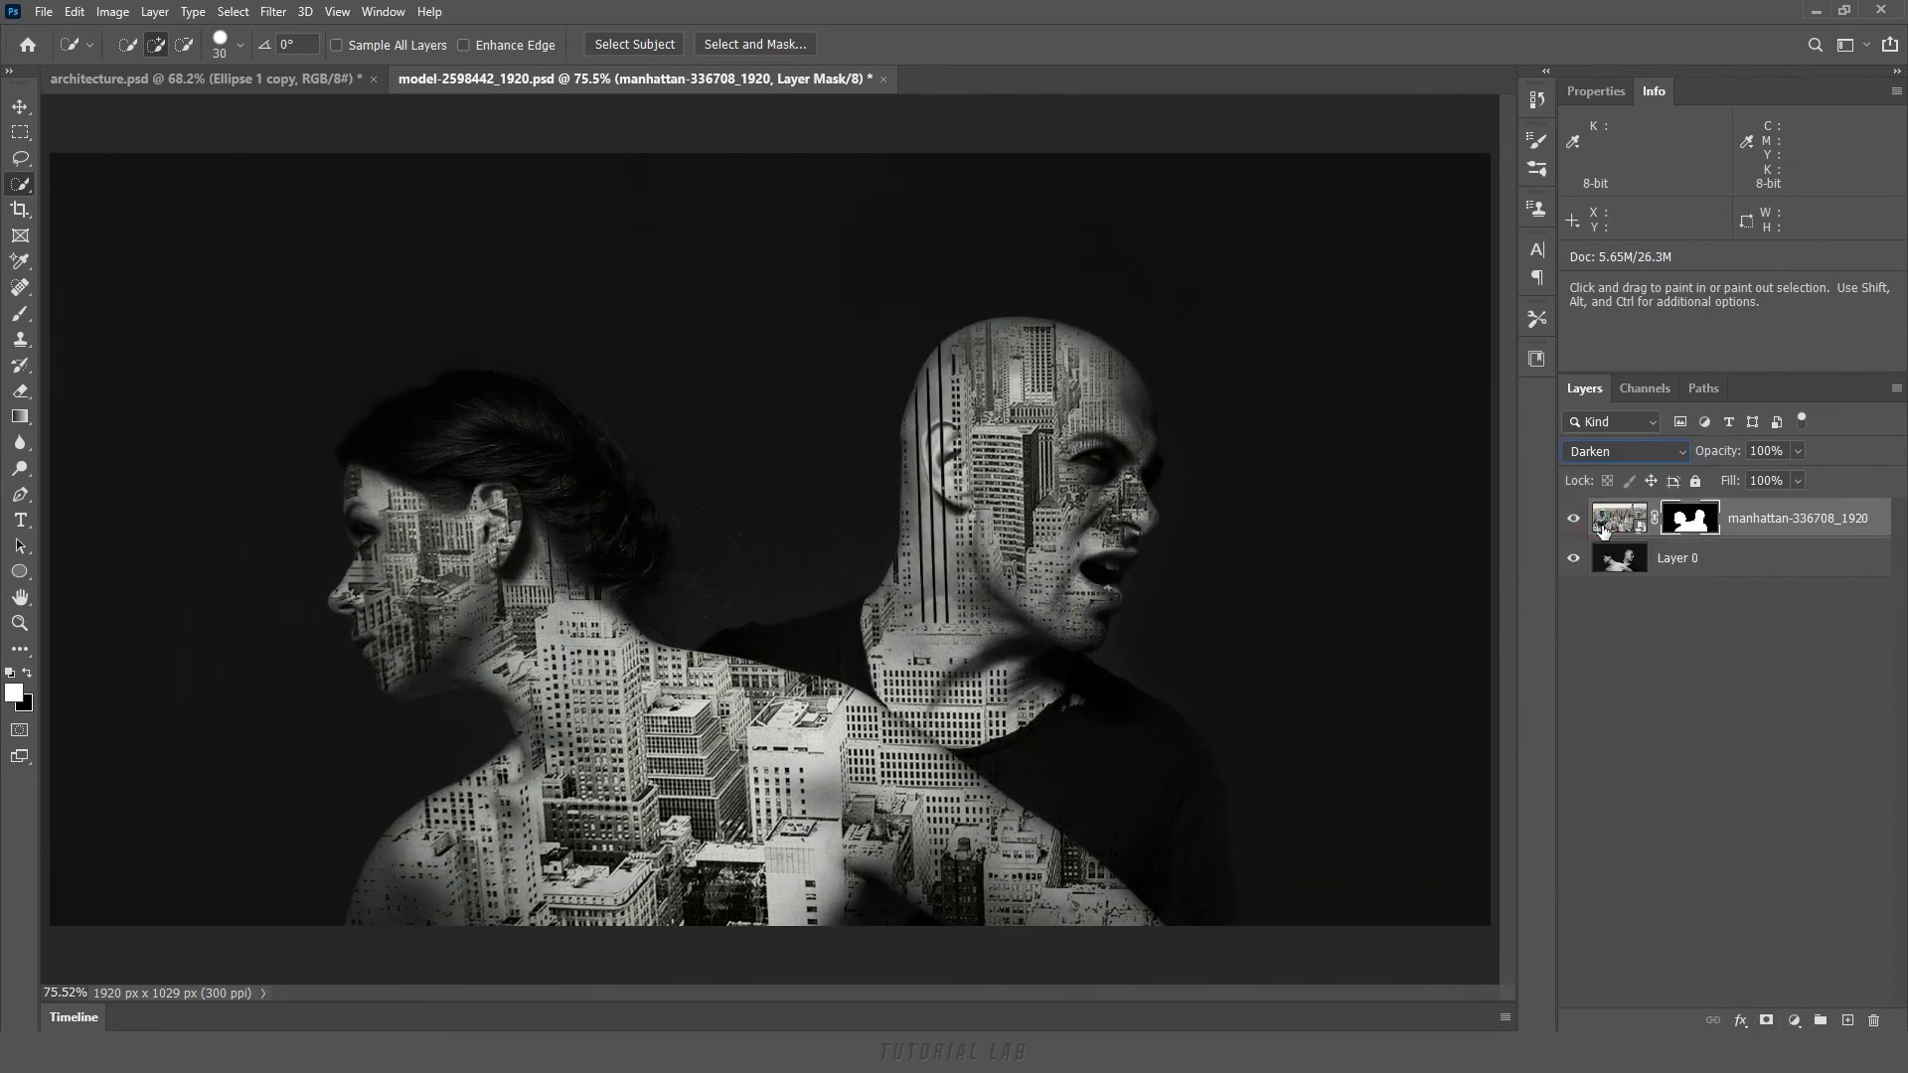
{"action": "left_click", "coordinate": [1794, 1021]}
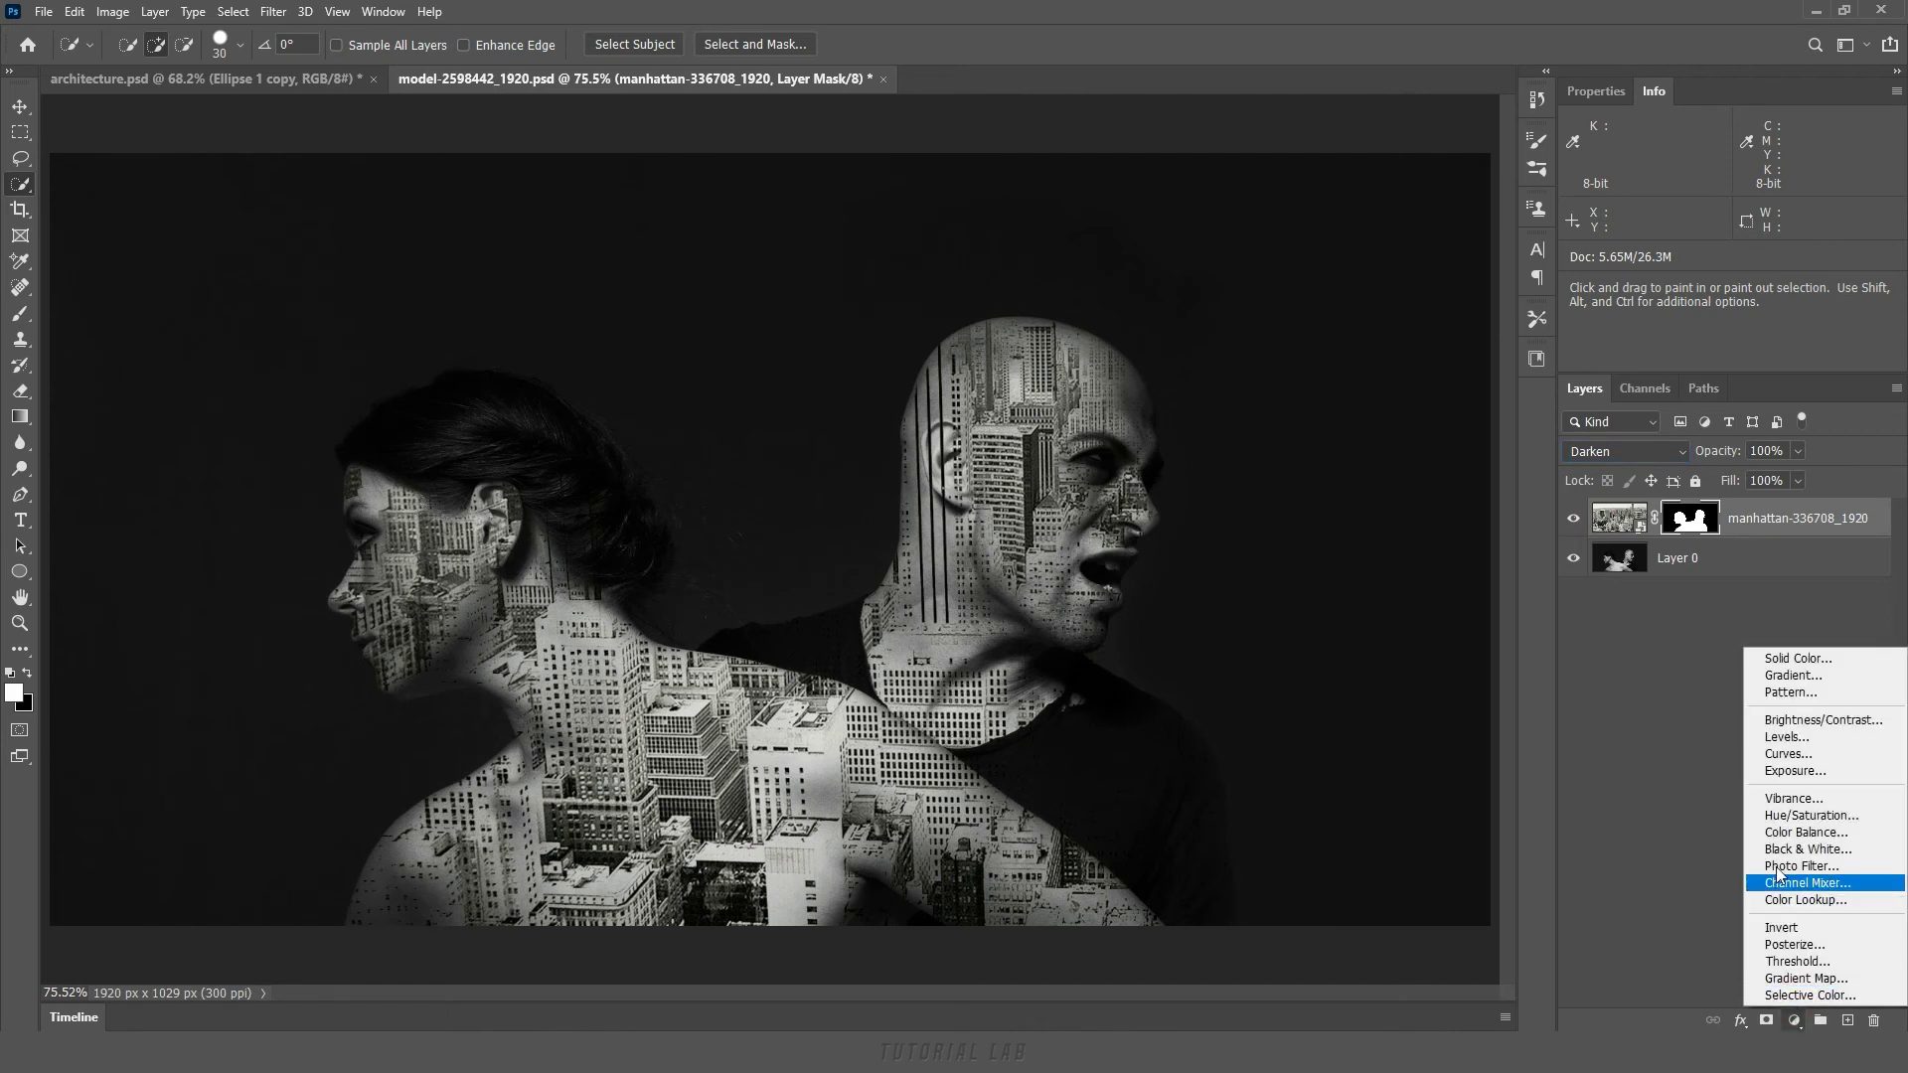
{"action": "left_click", "coordinate": [1789, 738]}
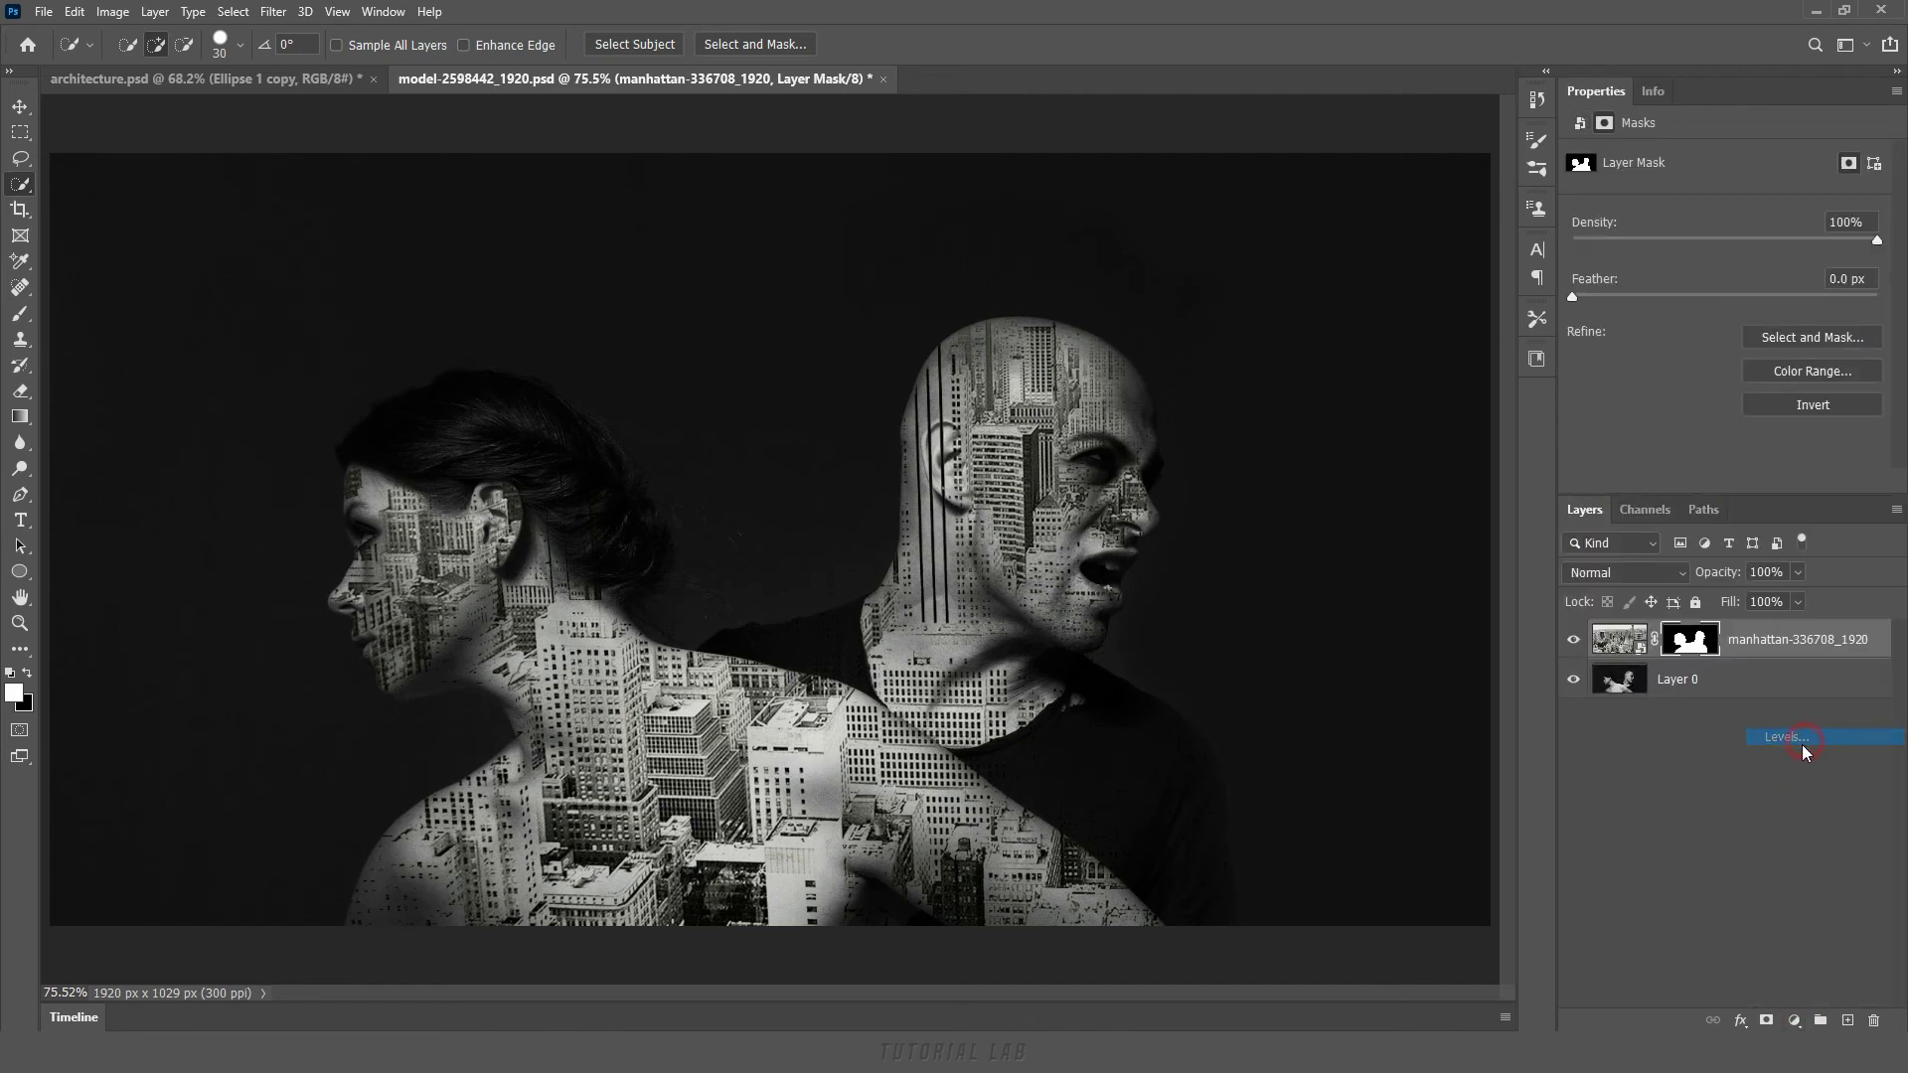
Clip Levels to the Manhattan layer and set input levels to 0, 0.90 and 220.
{"action": "left_click", "coordinate": [1757, 483]}
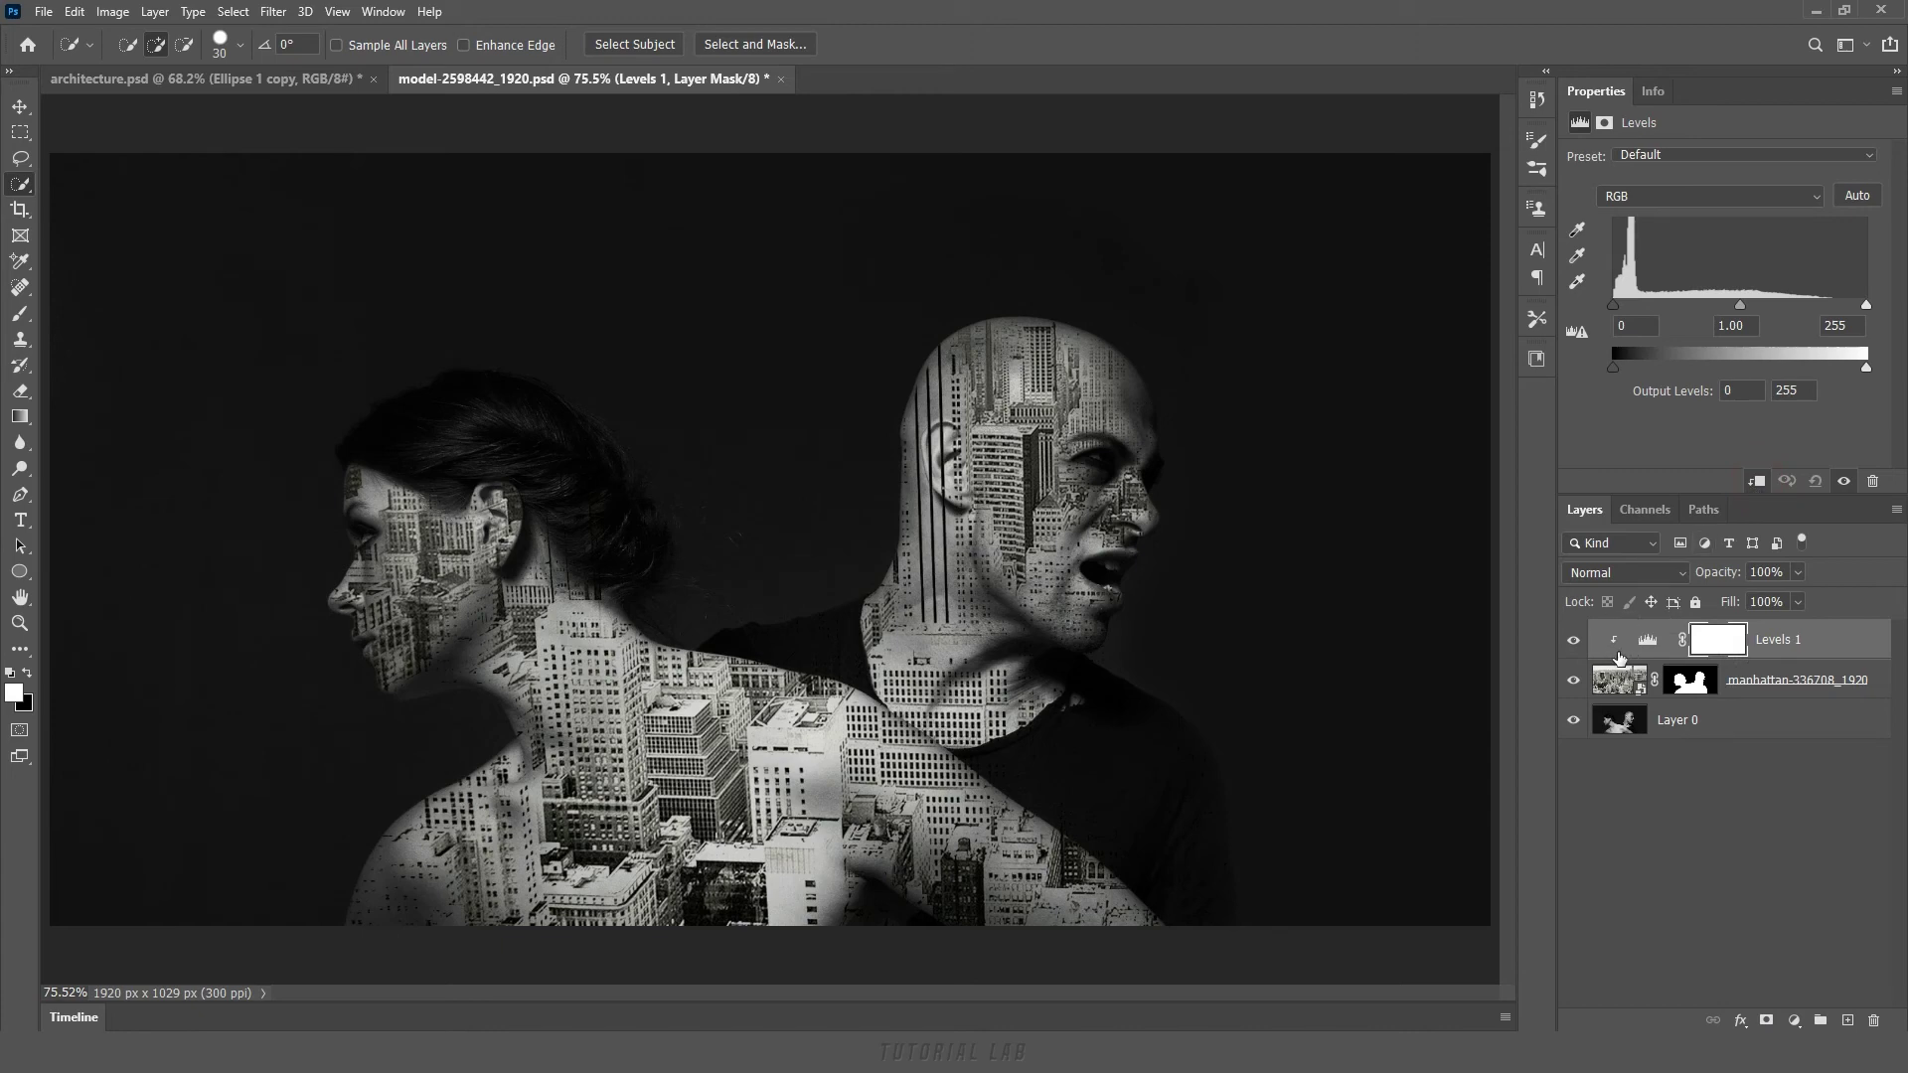
{"action": "mouse_move", "coordinate": [1614, 307]}
{"action": "left_mouse_down"}
{"action": "mouse_move", "coordinate": [1738, 314]}
{"action": "mouse_move", "coordinate": [1619, 310]}
{"action": "left_mouse_up"}
{"action": "mouse_move", "coordinate": [1866, 305]}
{"action": "left_mouse_down"}
{"action": "mouse_move", "coordinate": [1627, 305]}
{"action": "mouse_move", "coordinate": [1799, 304]}
{"action": "mouse_move", "coordinate": [1731, 301]}
{"action": "left_mouse_up"}
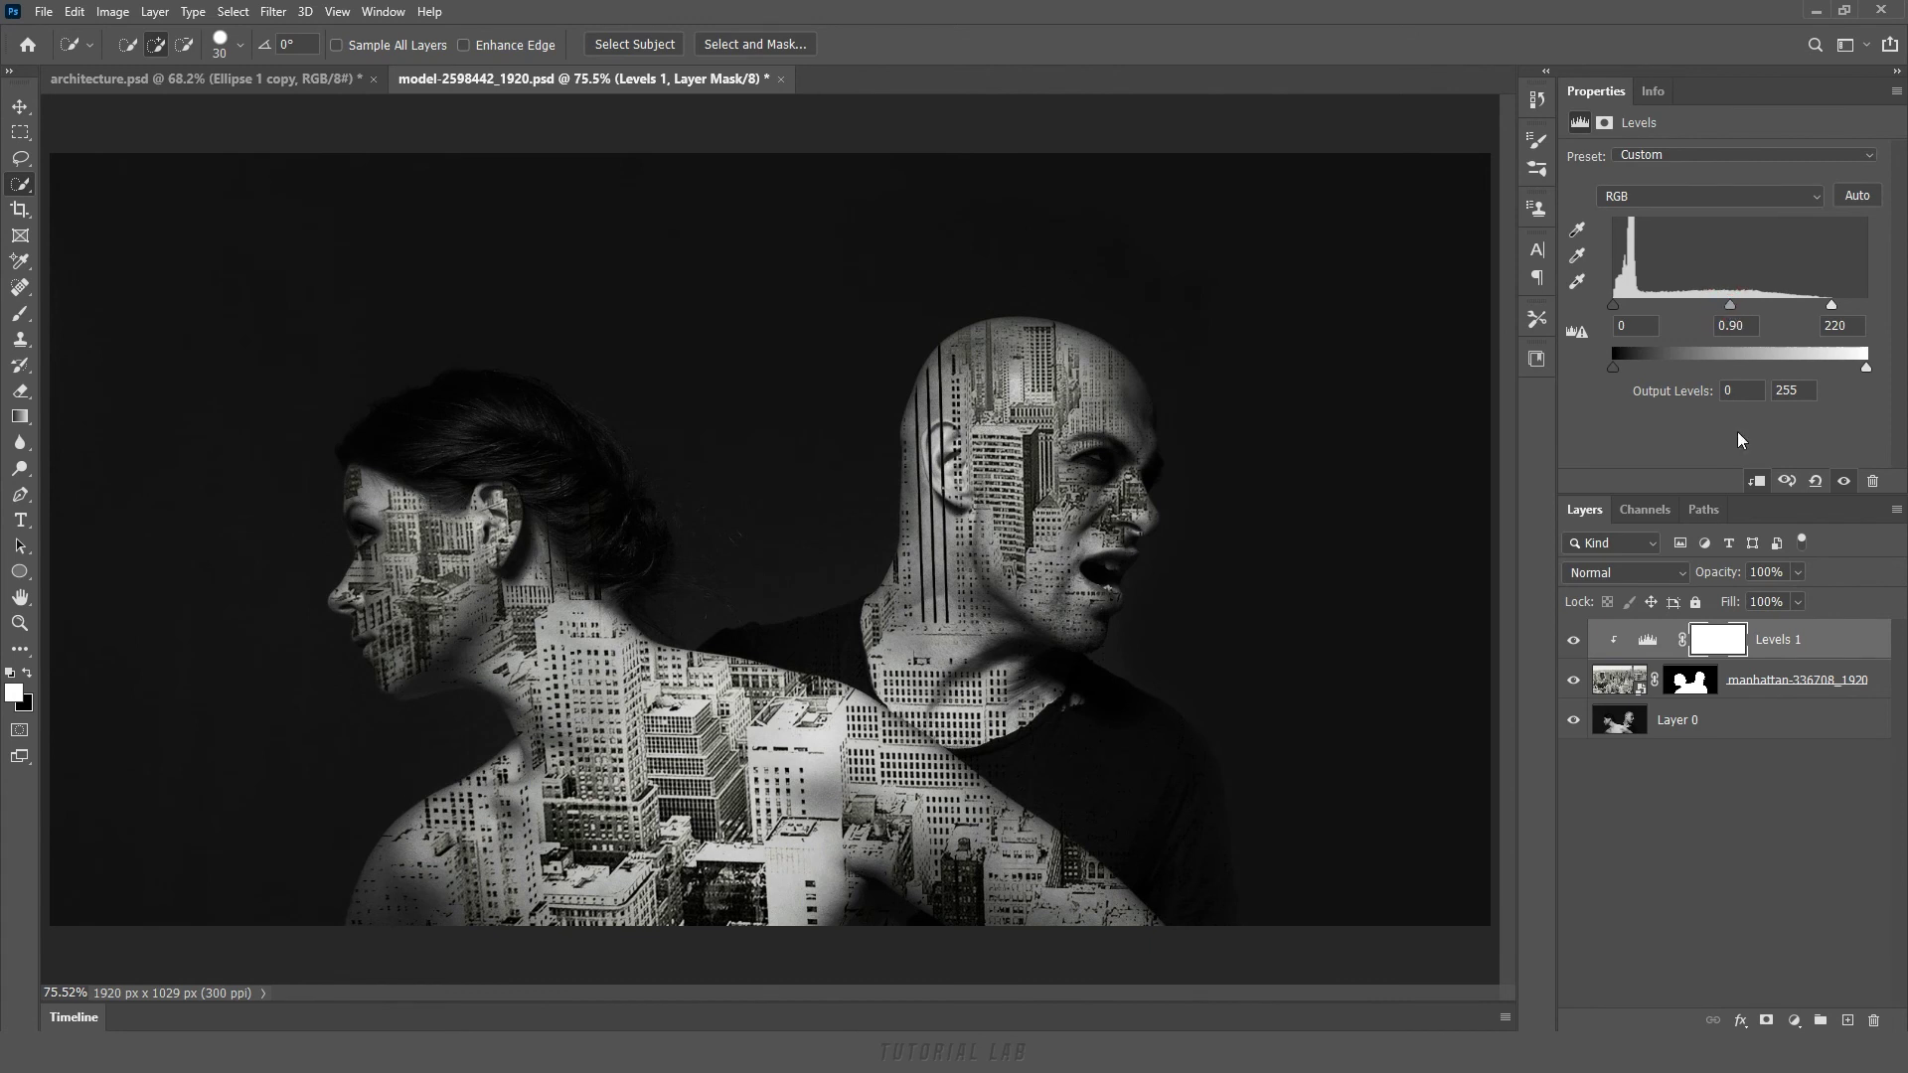
{"action": "left_click", "coordinate": [1794, 1020]}
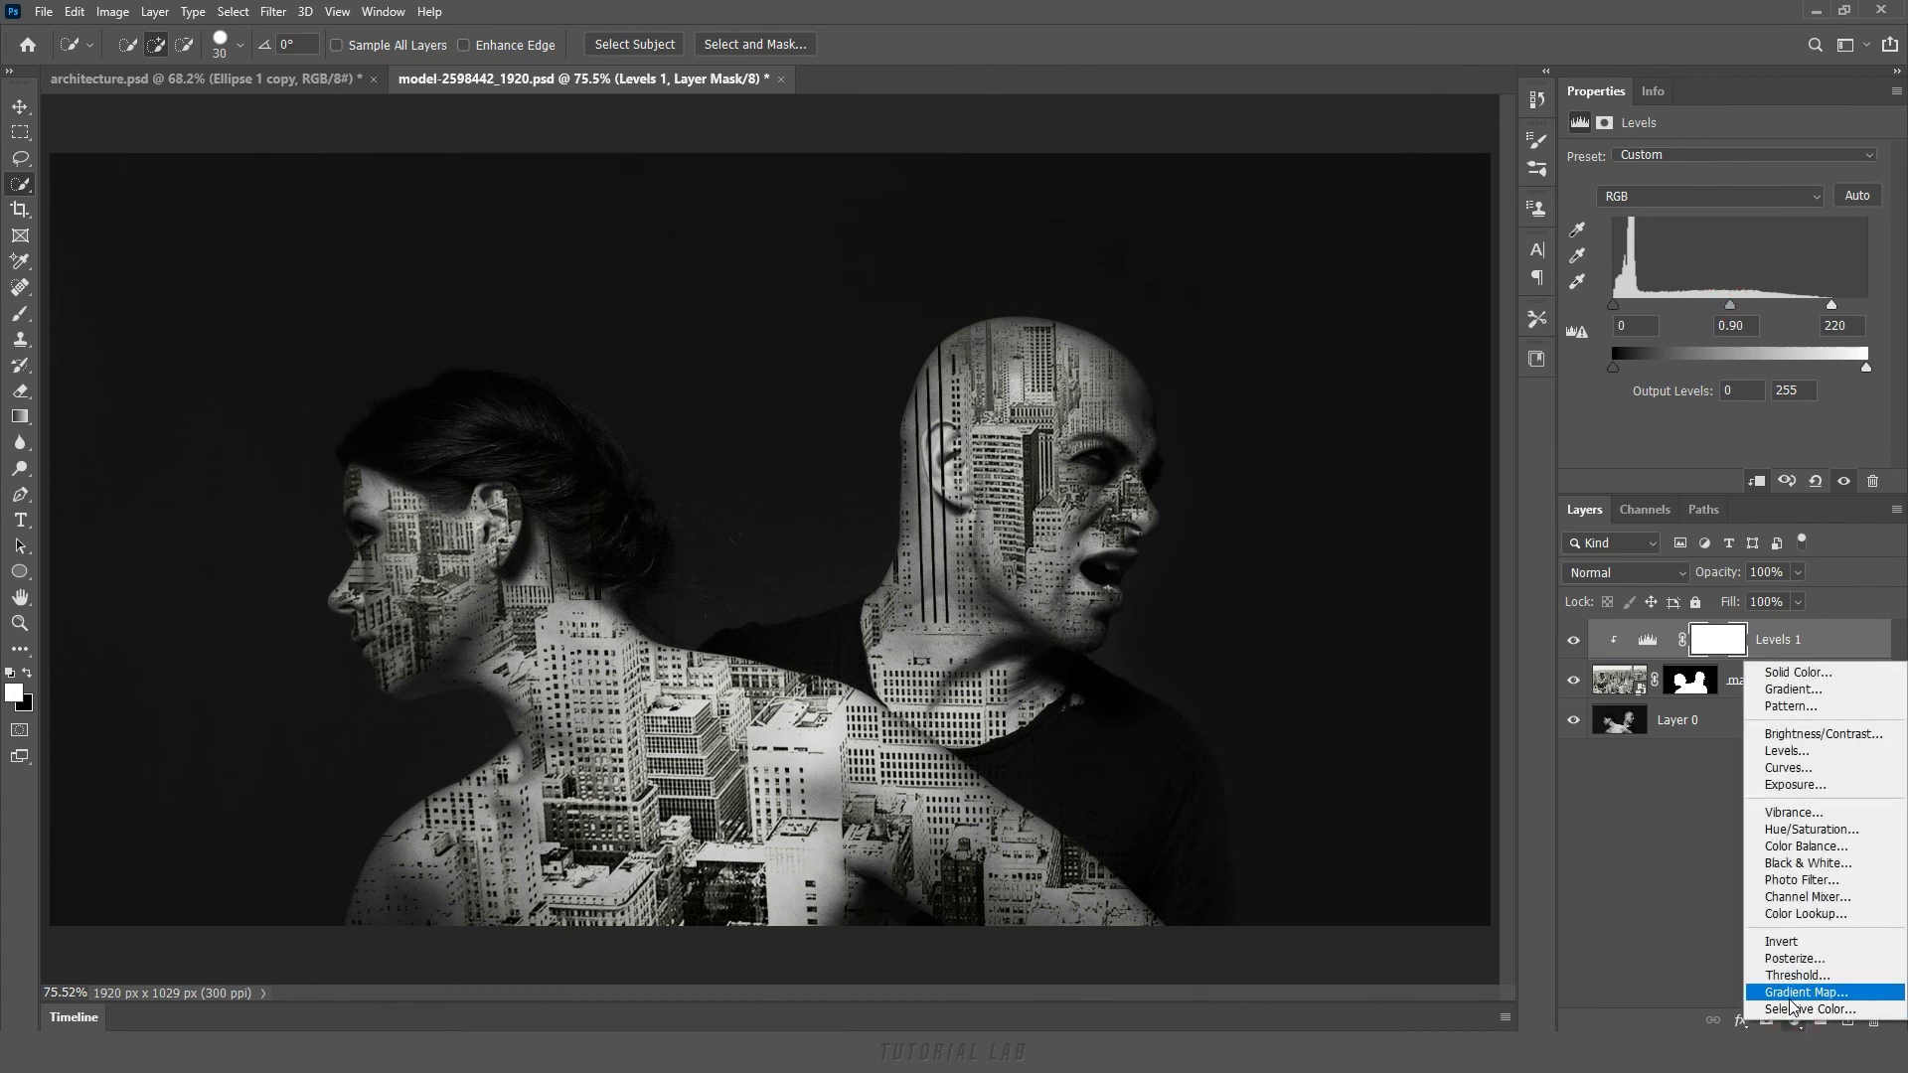
Add a Color Lookup layer and cycle 3D LUT looks from 2Strip.look to Crisp_Winter.look.
{"action": "left_click", "coordinate": [1826, 915]}
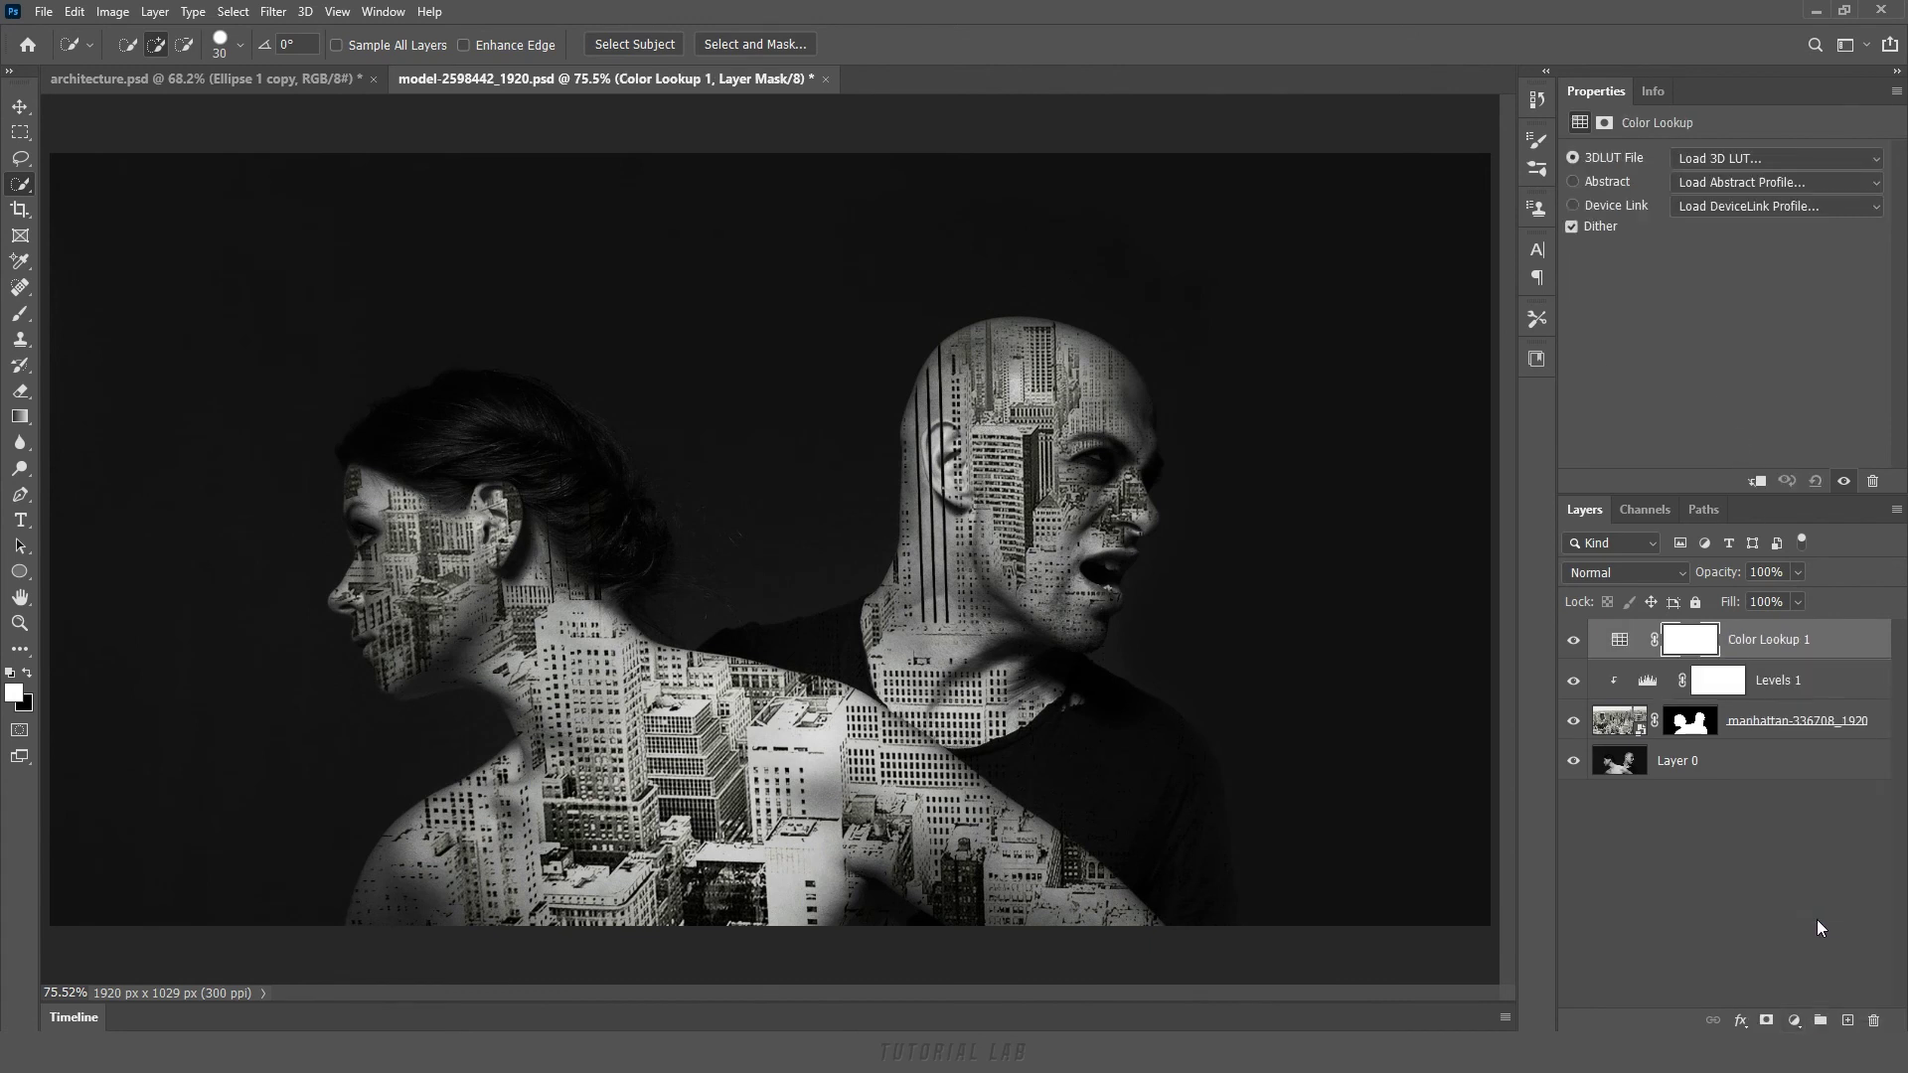
{"action": "left_click", "coordinate": [1752, 161]}
{"action": "left_click", "coordinate": [1700, 244]}
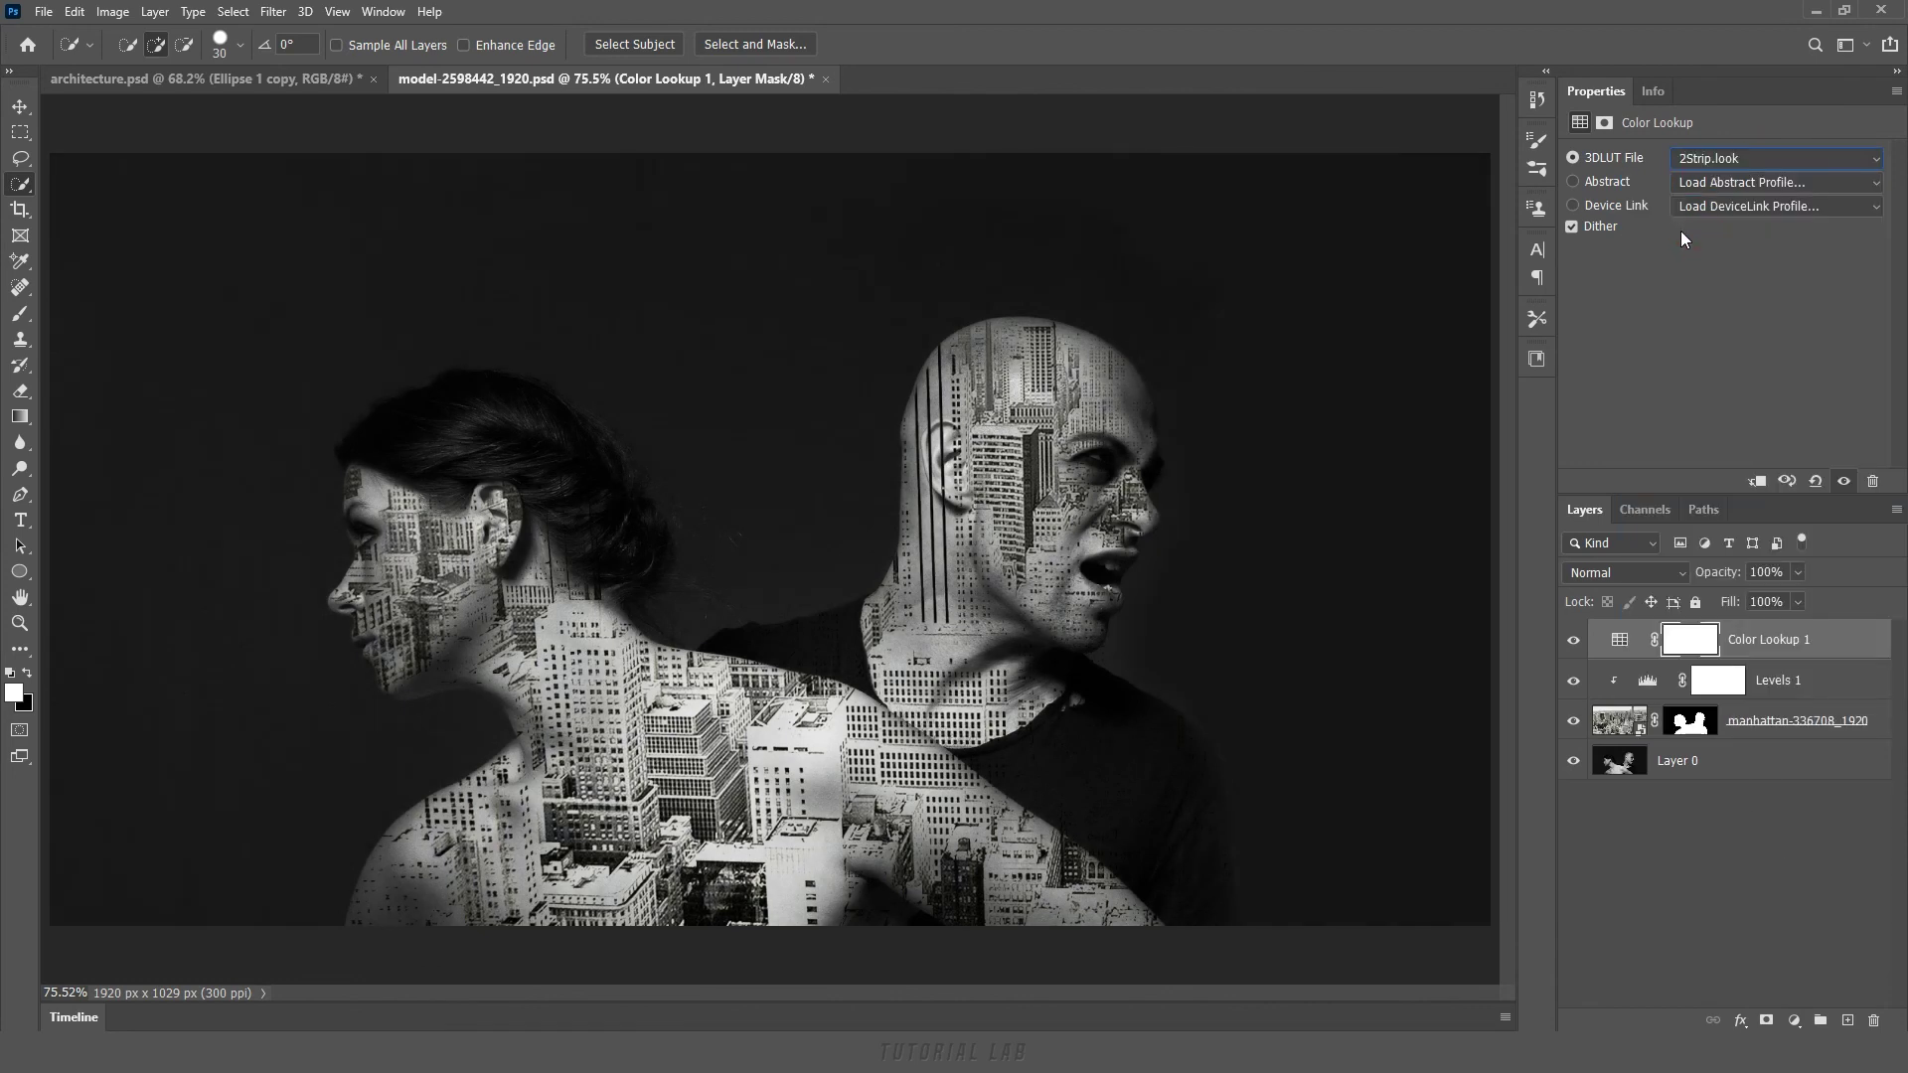
{"action": "key", "text": "Down"}
{"action": "key", "text": "Down"}
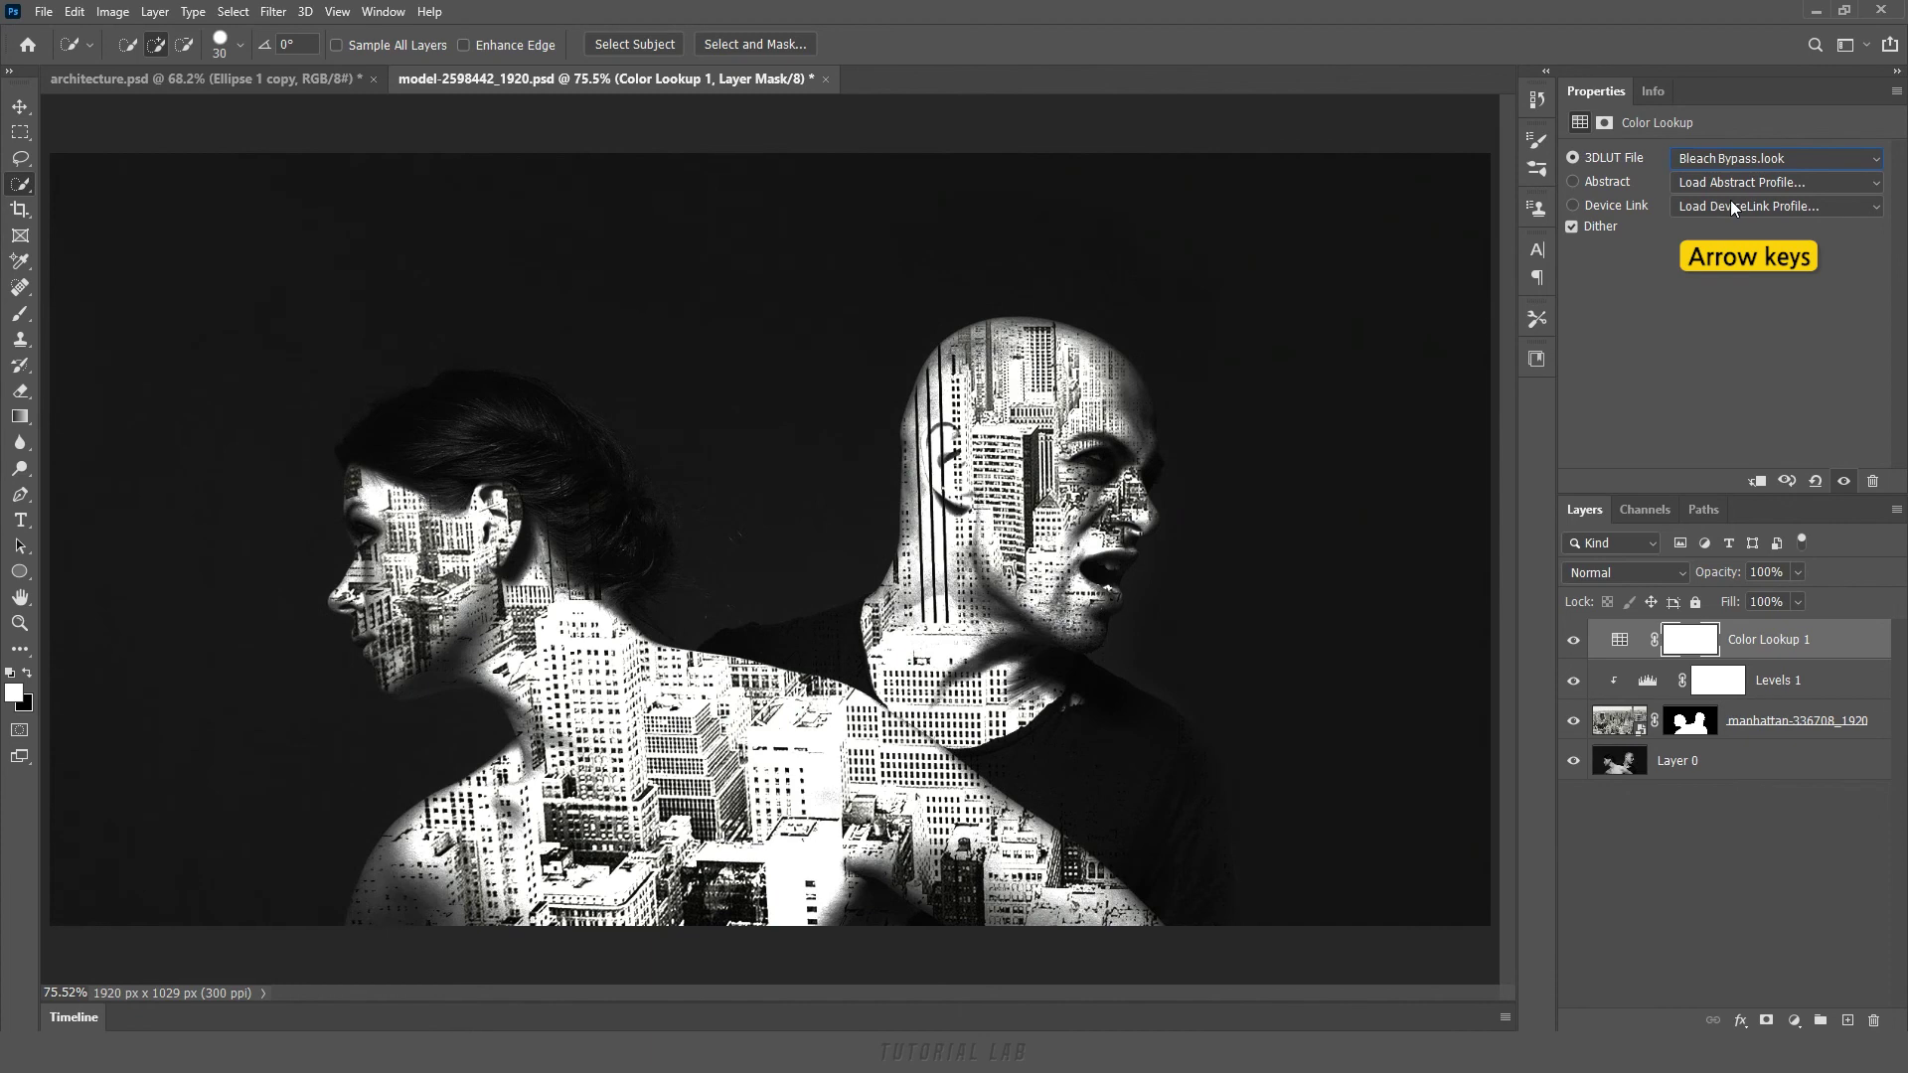
{"action": "key", "text": "Down"}
{"action": "key", "text": "Down"}
{"action": "key", "text": "Down"}
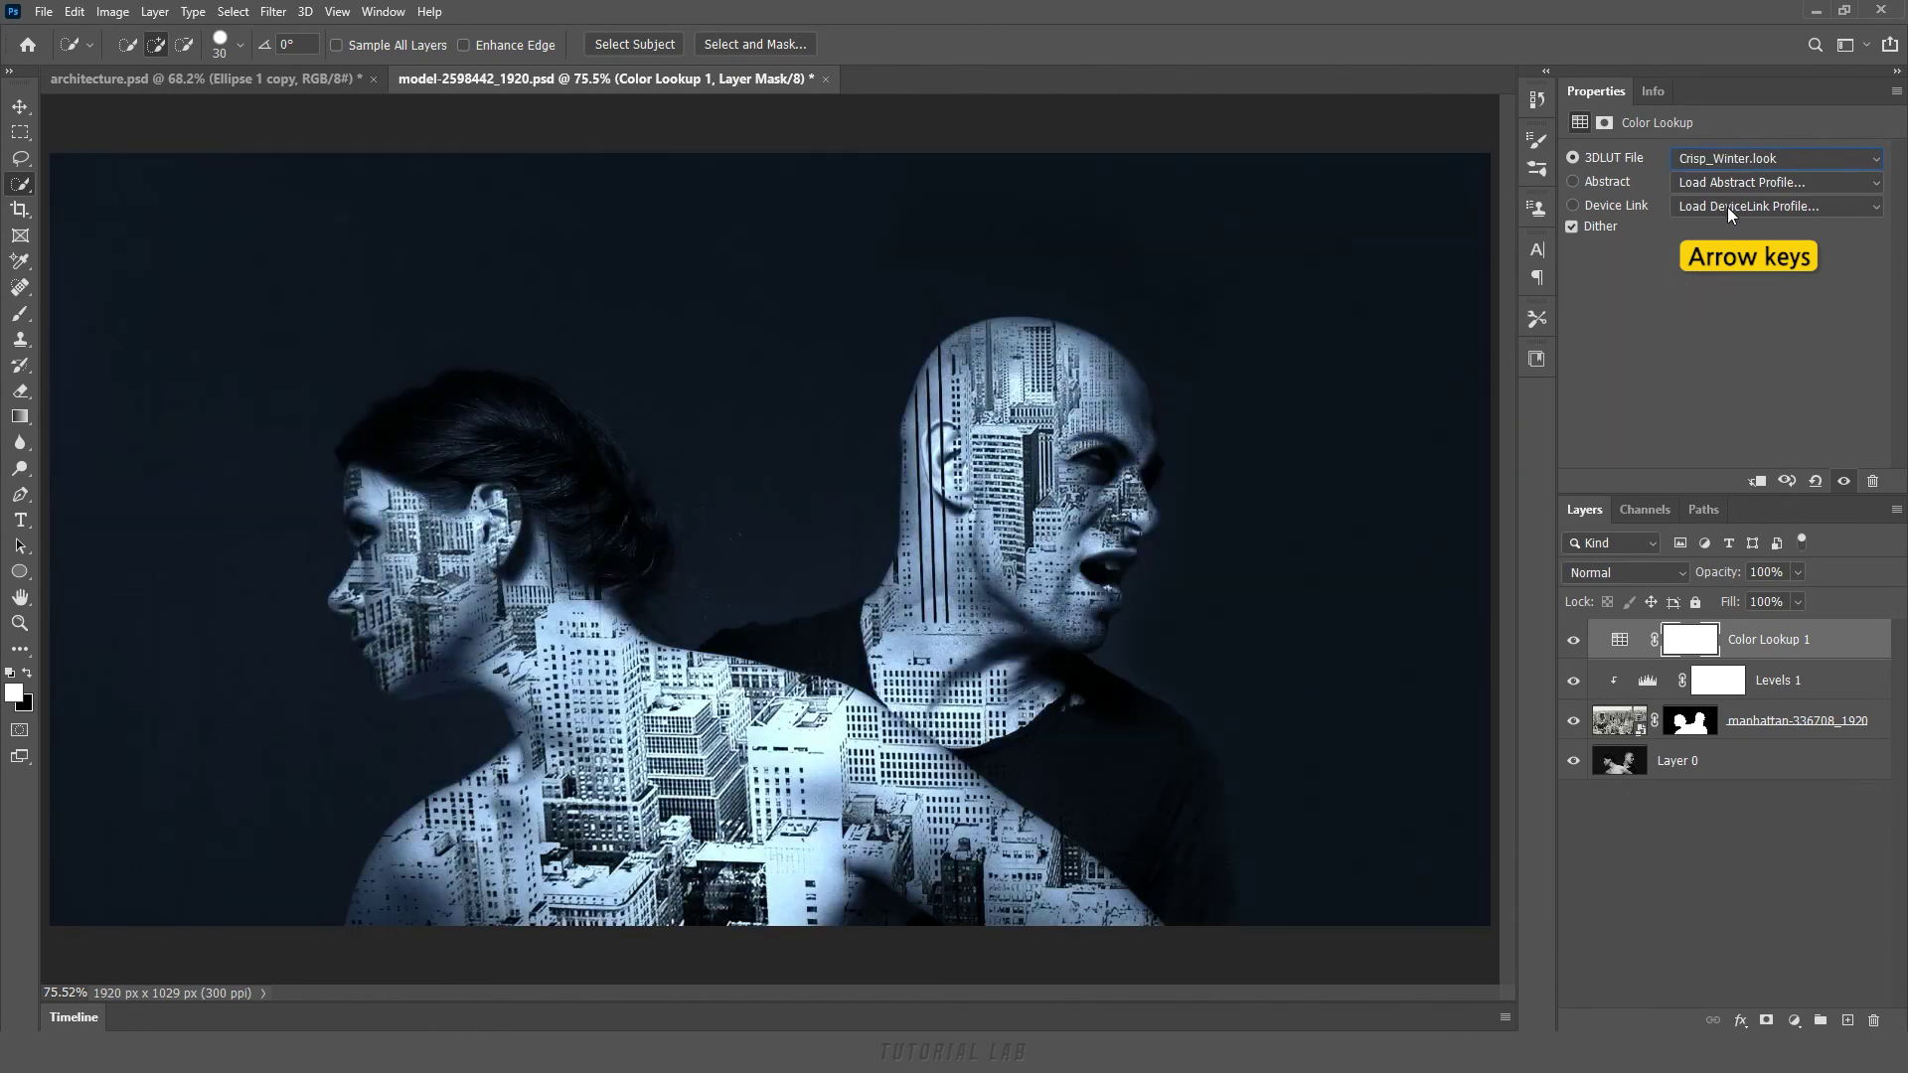
{"action": "key", "text": "Up"}
{"action": "key", "text": "Up"}
{"action": "key", "text": "Down"}
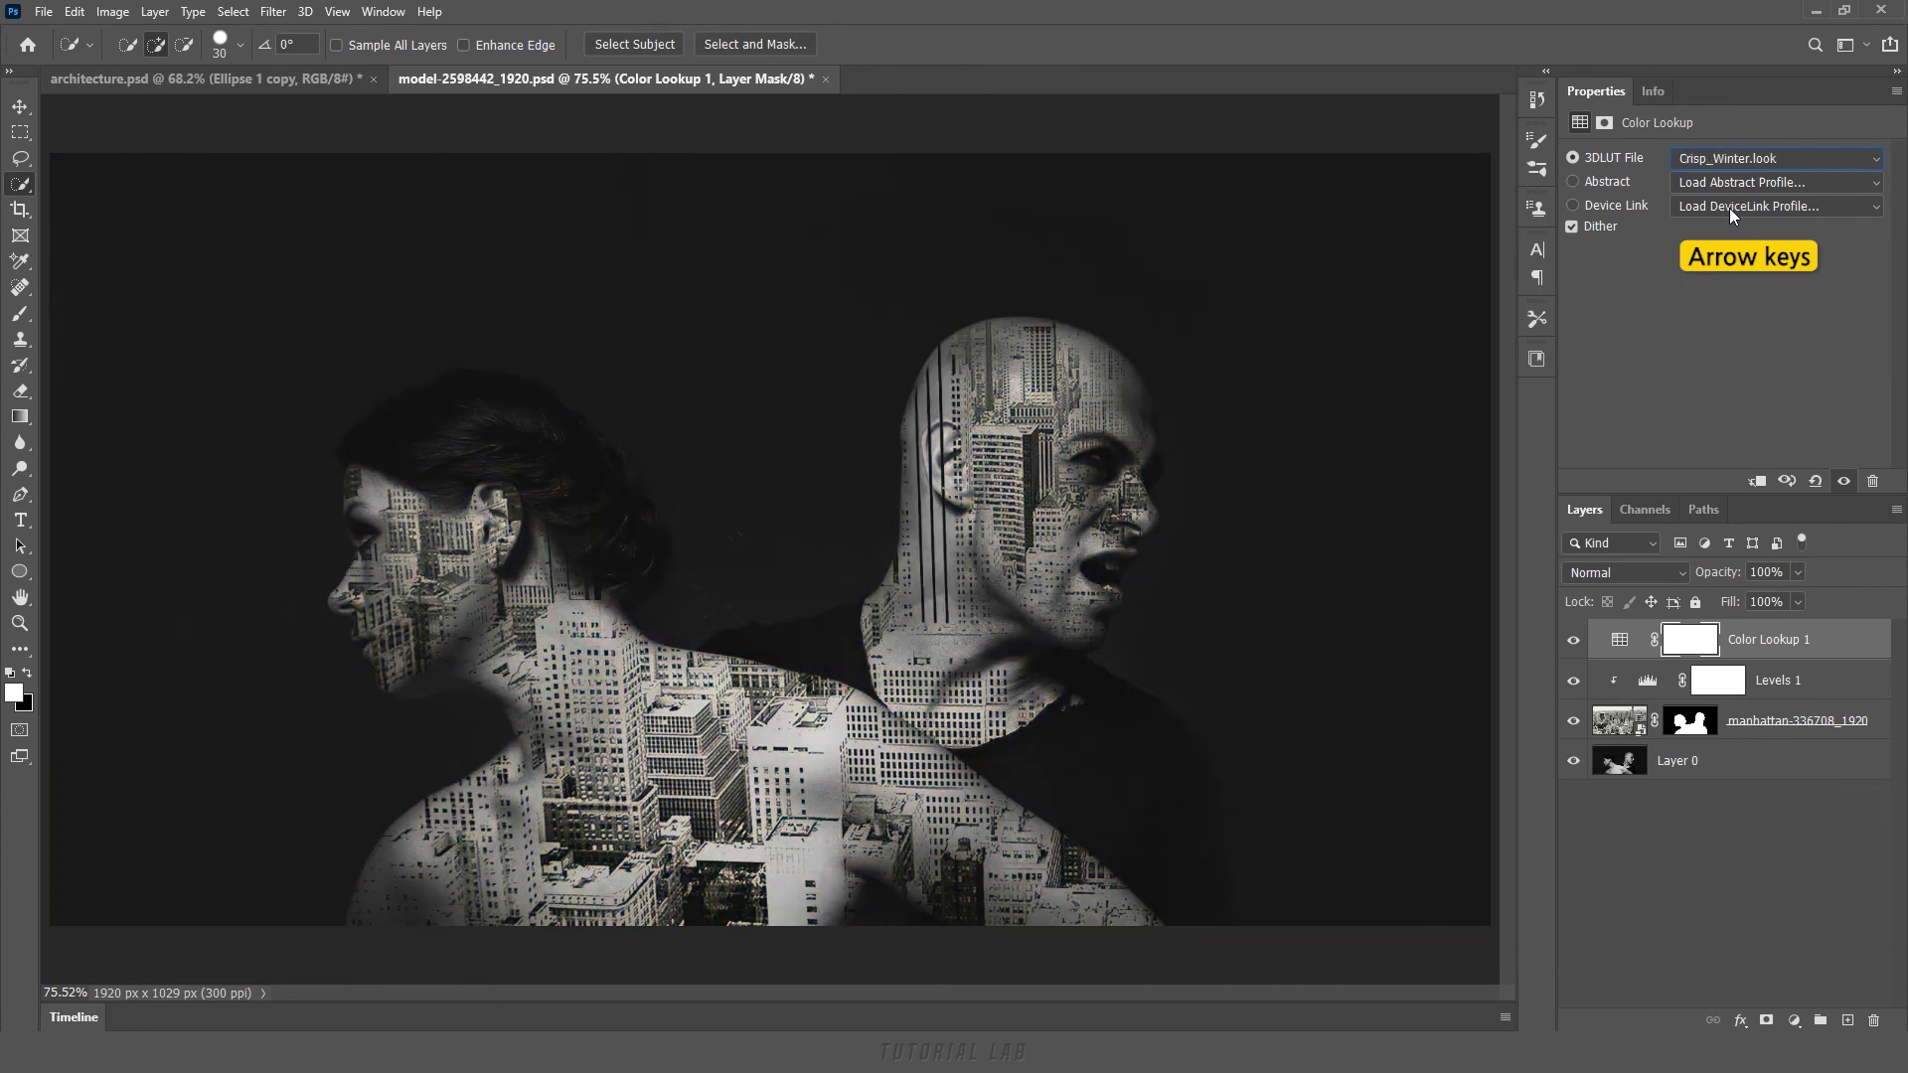